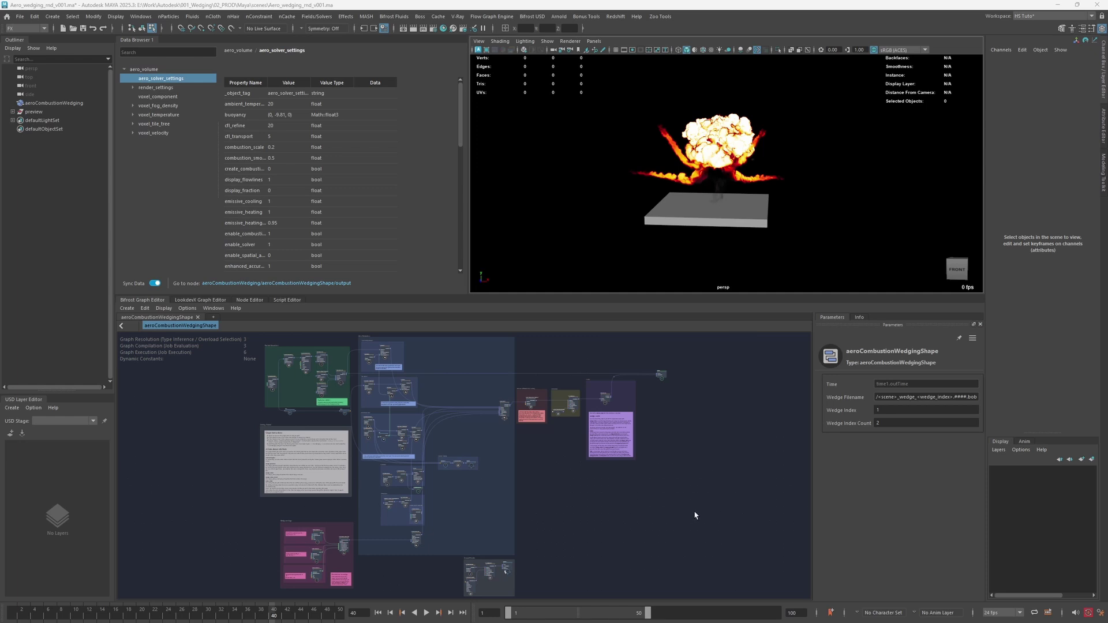
Look up the Flow Wedging job commands of the Flow Graph Engine
click(532, 16)
mouse_move(492, 16)
mouse_move(533, 53)
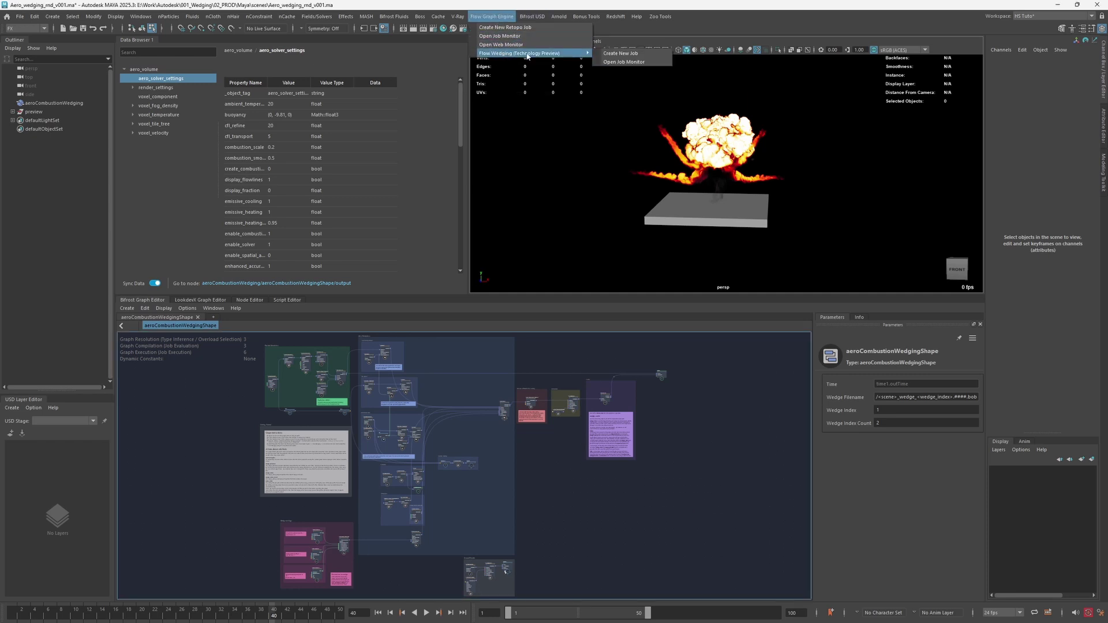
key(Escape)
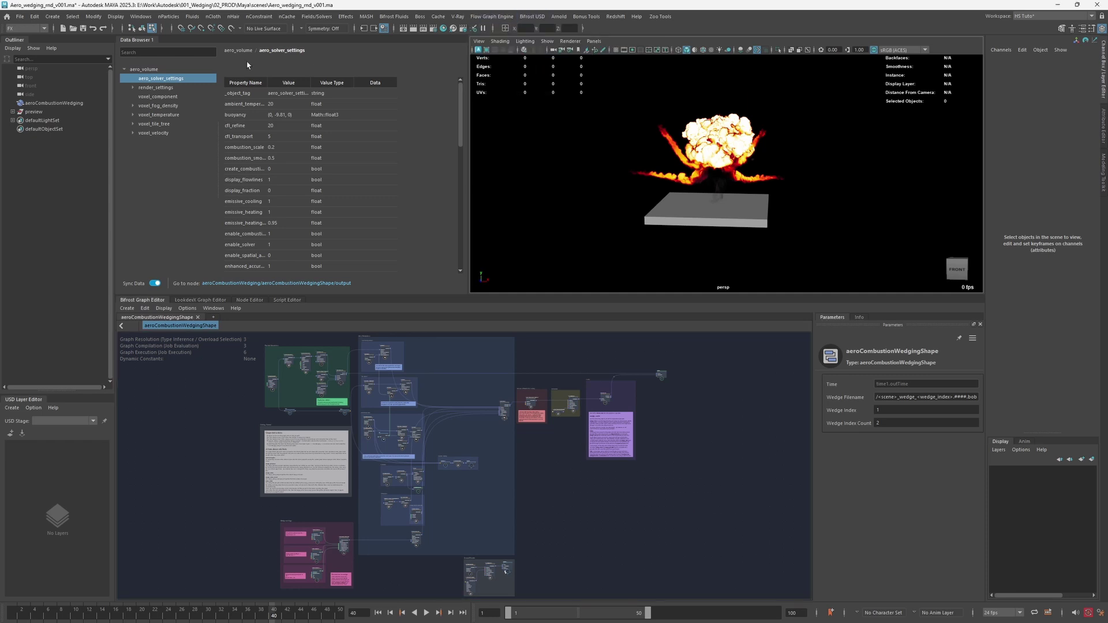
Look up the Wedging example in the Bifrost Browser and close the browser
click(141, 16)
click(160, 158)
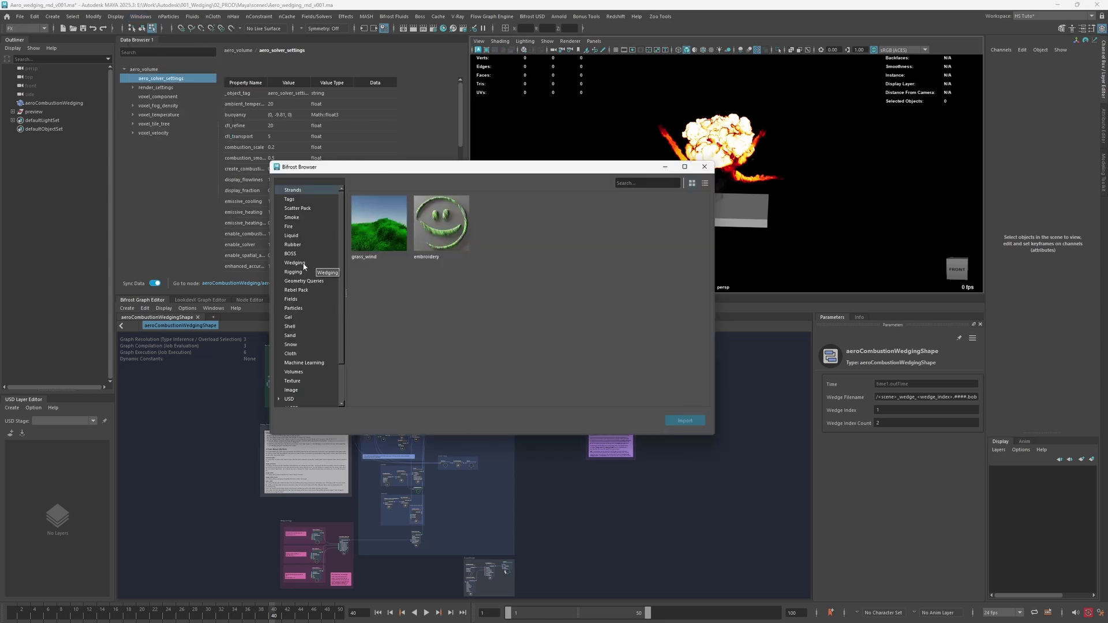
click(302, 264)
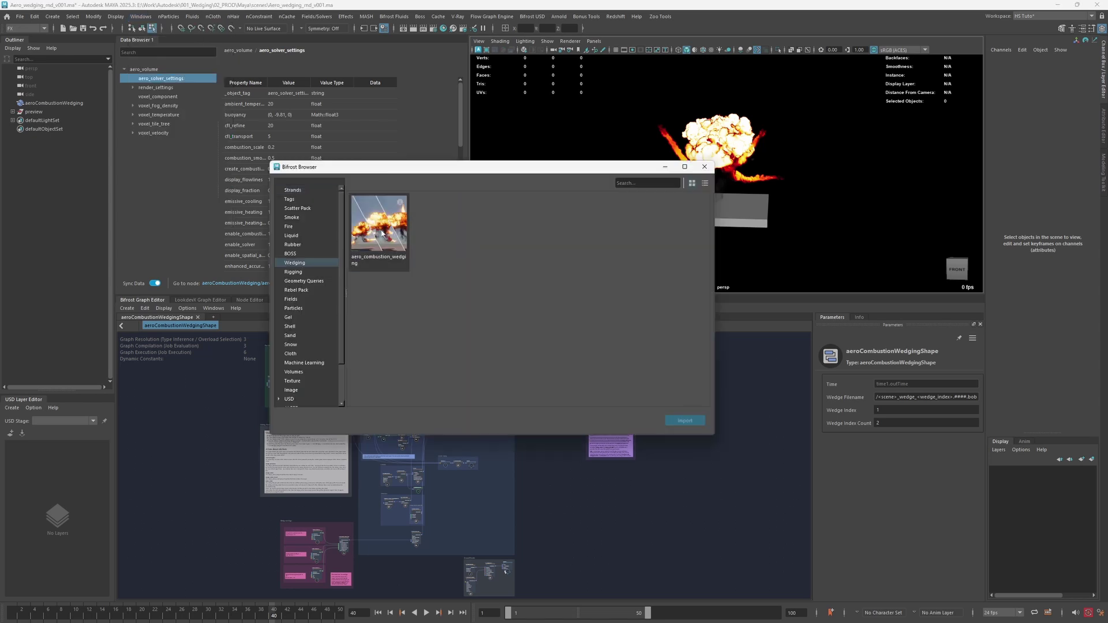
click(704, 166)
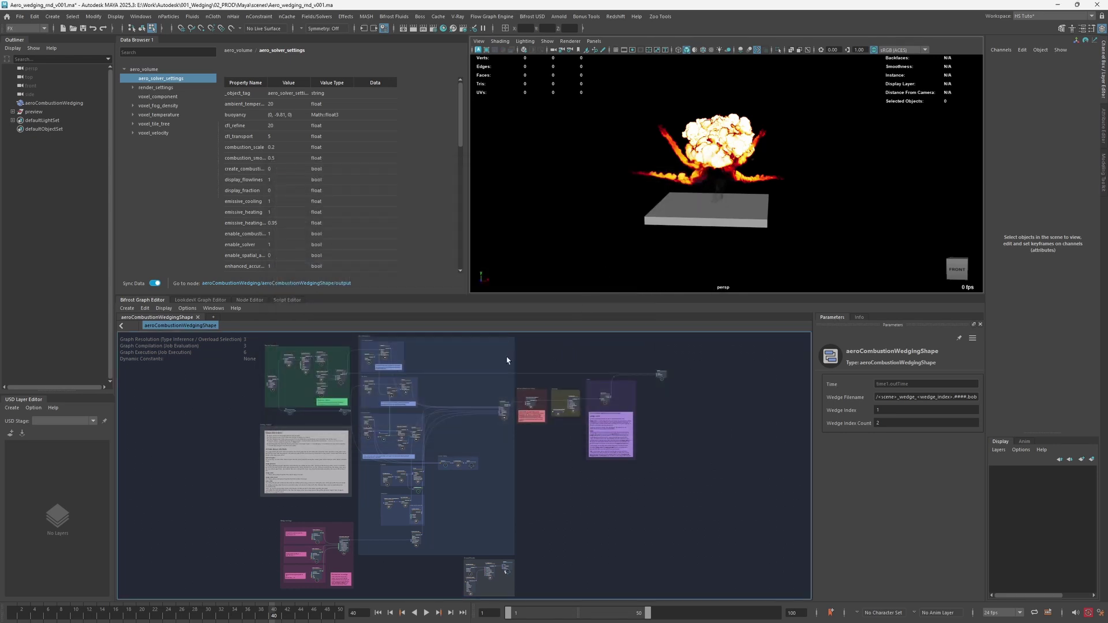
Inspect the parameters of the applied_wedge_parameter_1 and wedge_cache1 nodes in the combustion wedging graph
drag(261, 335, 672, 582)
click(695, 530)
click(314, 538)
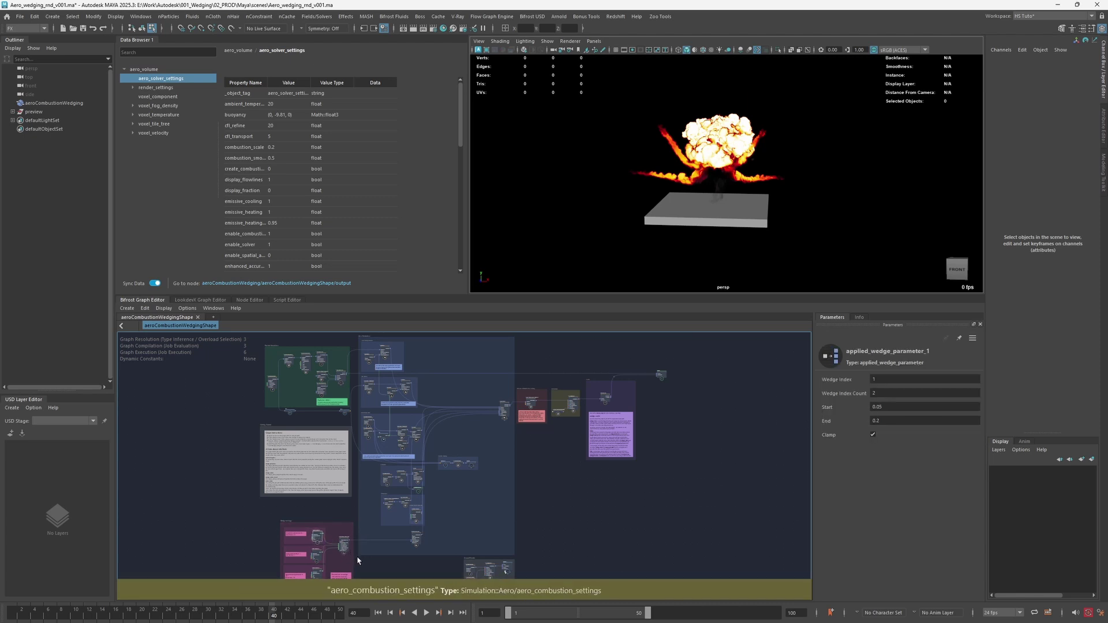
click(596, 405)
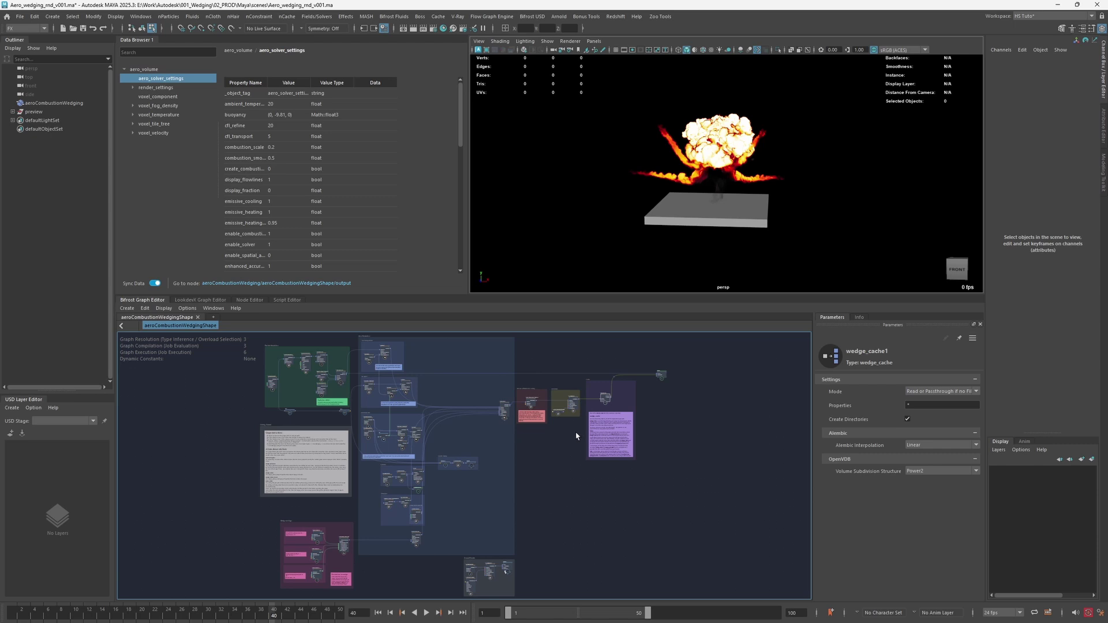
Open the Create Flow Wedging Job settings for the aeroCombustionWedgingShape graph and review the job options
click(501, 17)
mouse_move(526, 53)
click(629, 54)
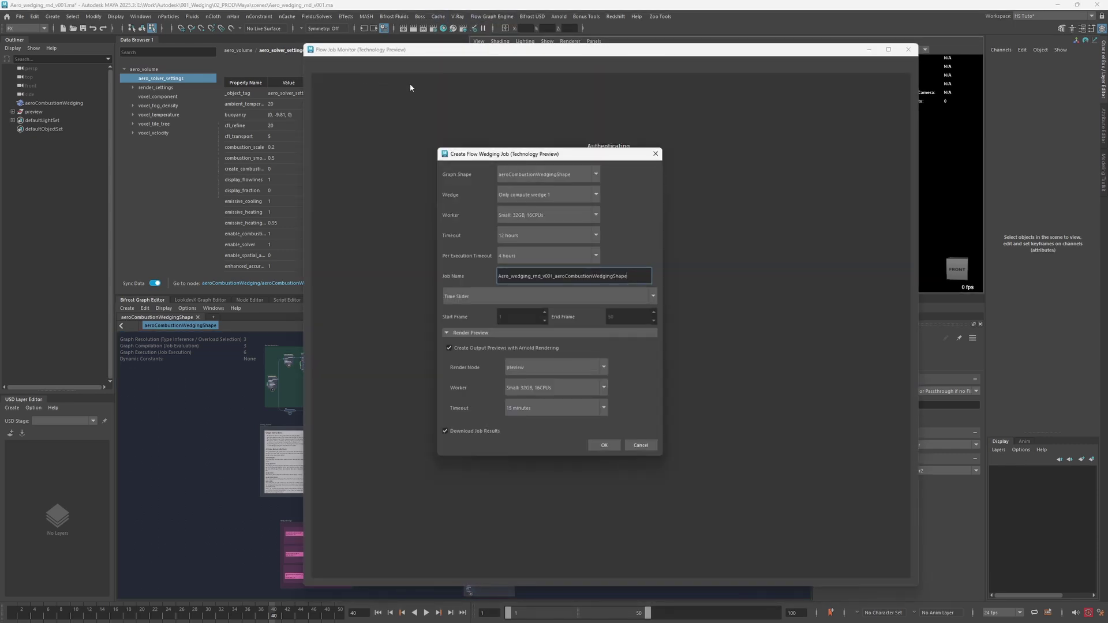
drag(501, 156, 500, 155)
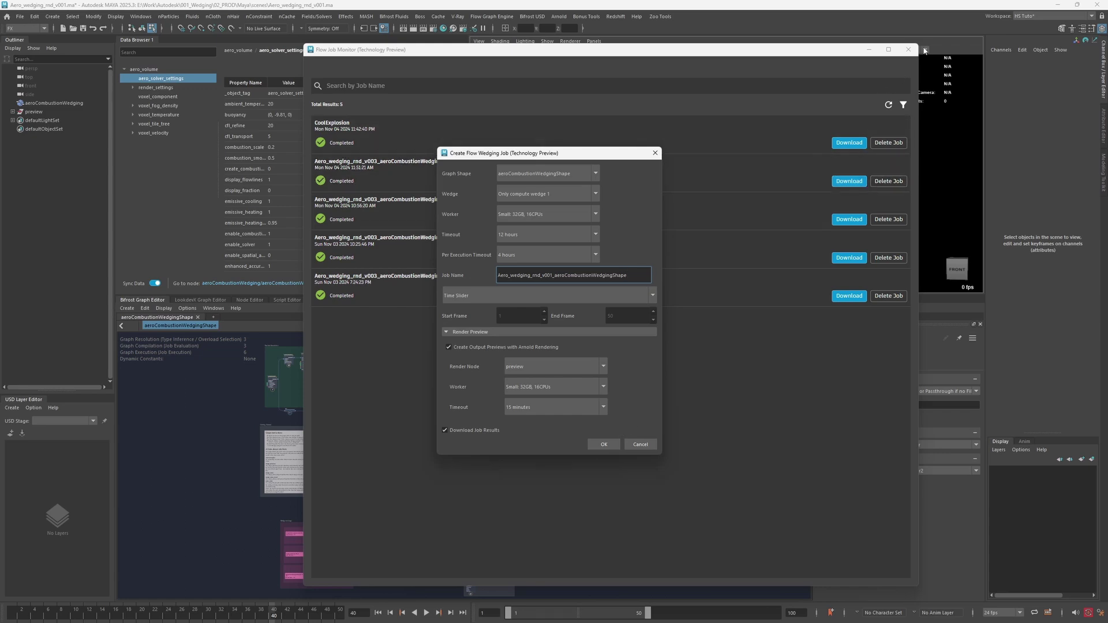
key(Return)
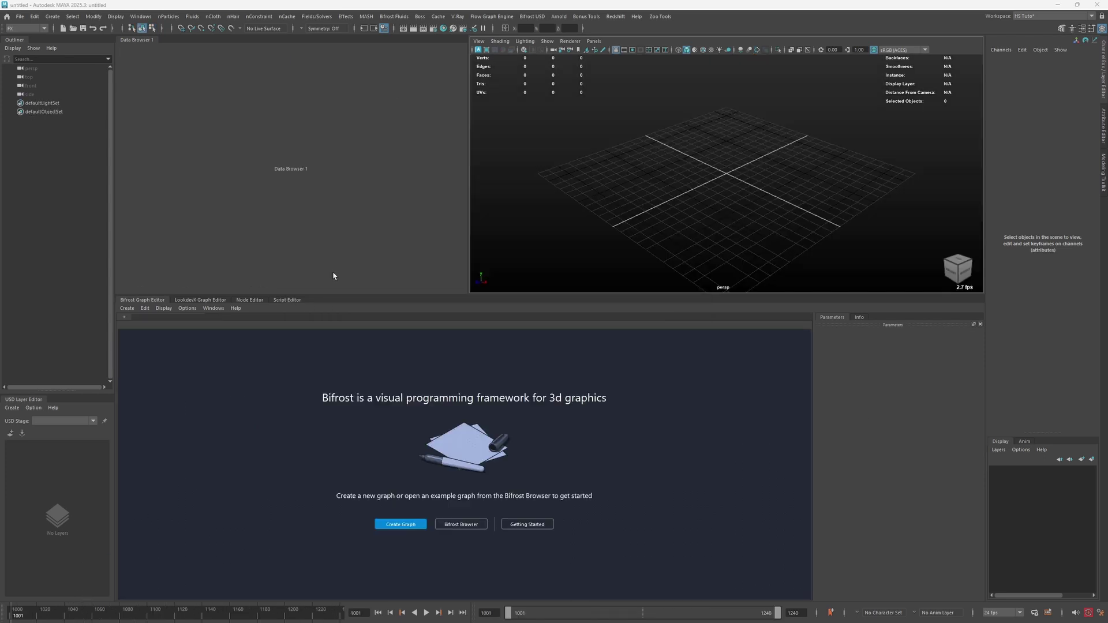
Check the installed Bifrost version in the About information and close it
click(235, 308)
click(247, 352)
drag(447, 173, 465, 175)
click(501, 193)
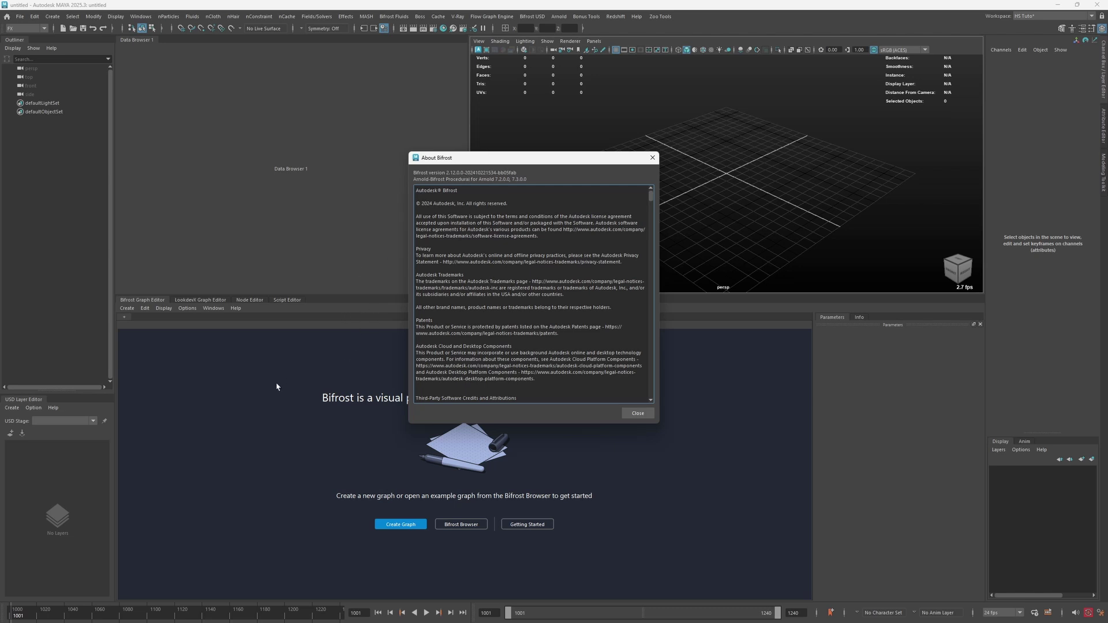
click(637, 414)
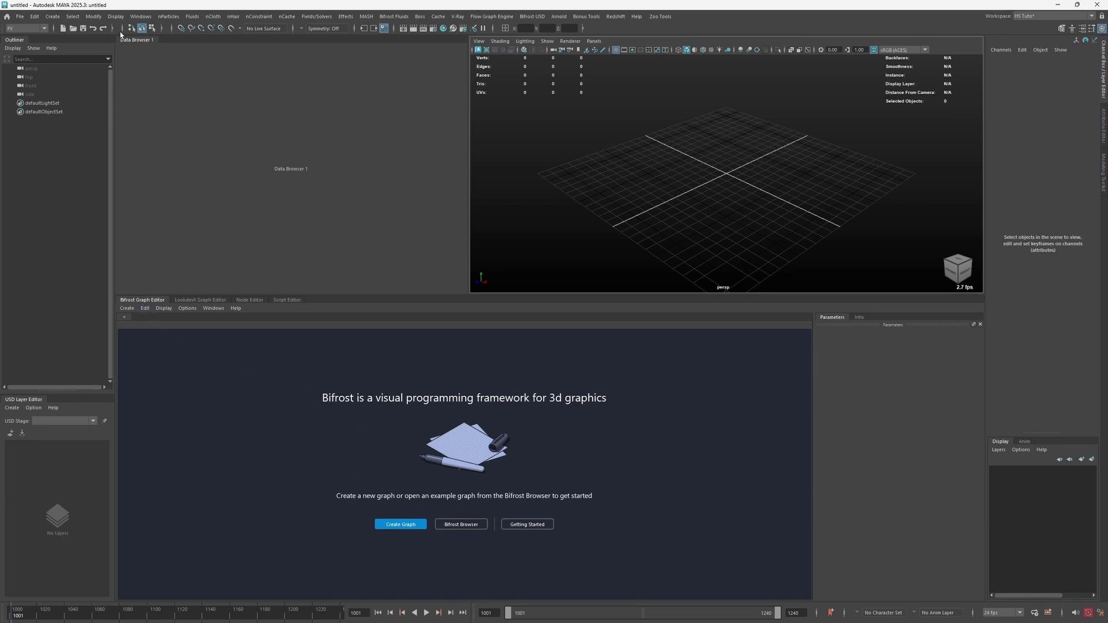
Import the aero_combustion_wedging example graph from the Wedging category of the Bifrost Browser
click(140, 17)
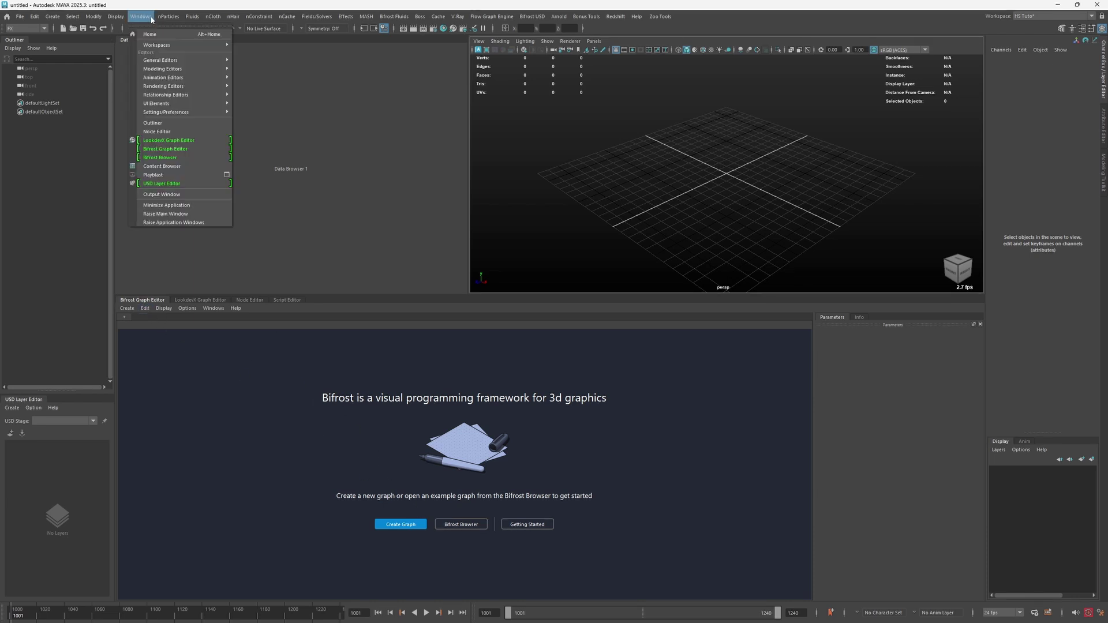
click(188, 163)
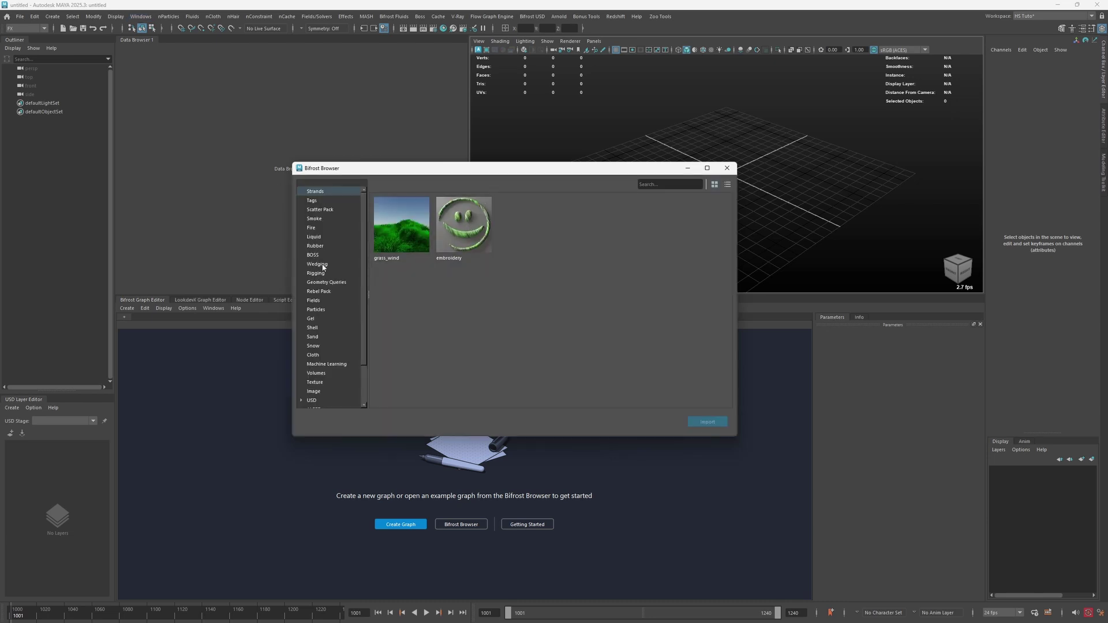
click(317, 265)
click(409, 242)
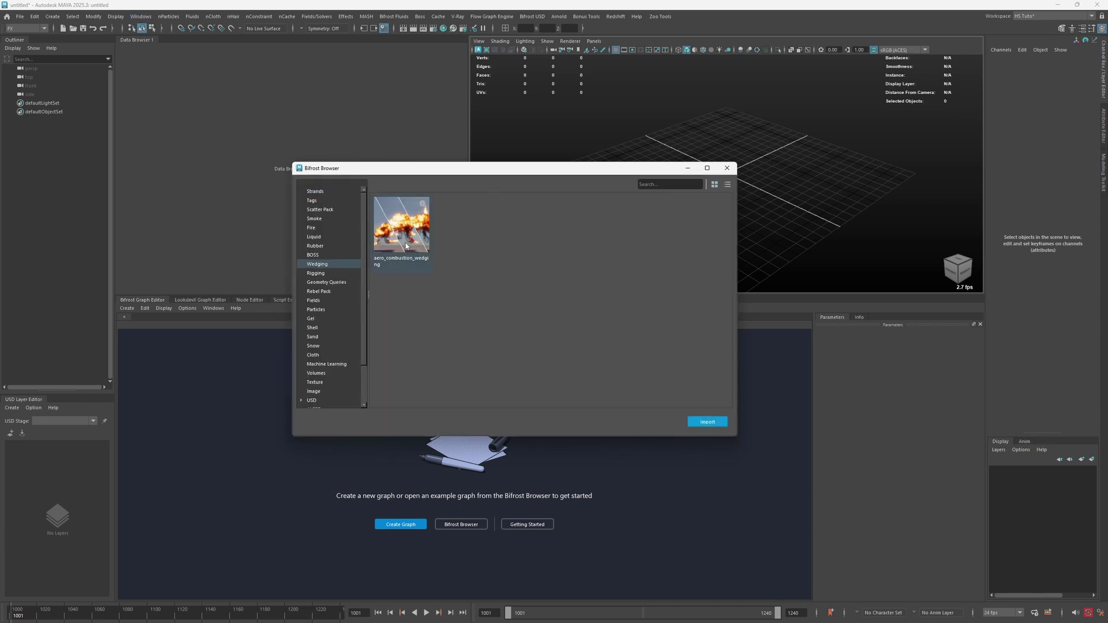
double_click(406, 246)
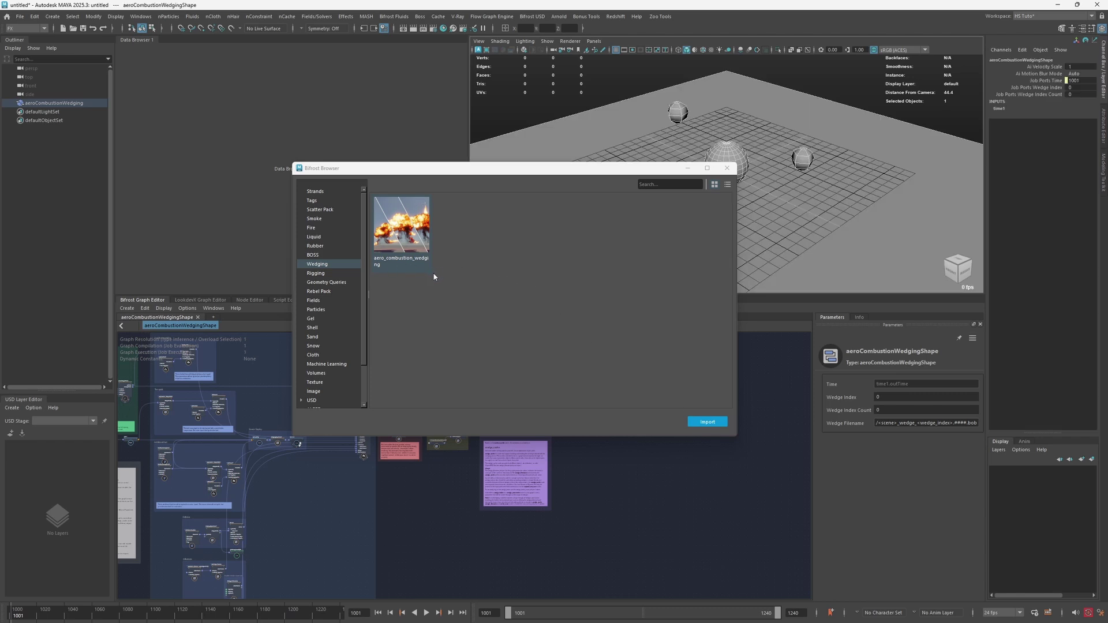
Look through the Scatter Pack examples and close the Bifrost Browser
click(624, 384)
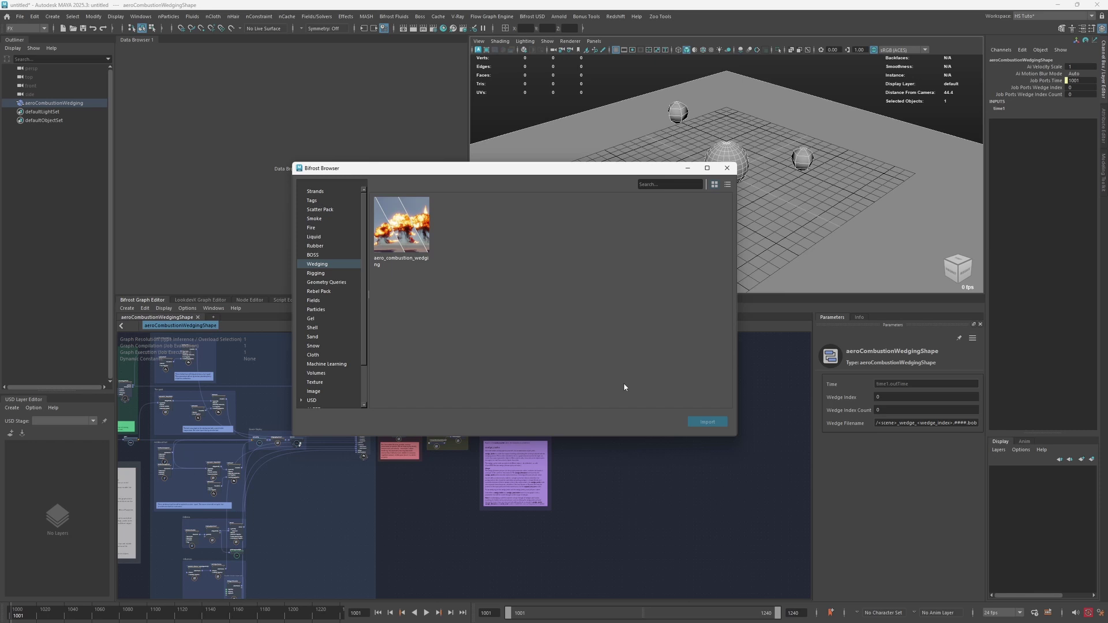
click(321, 209)
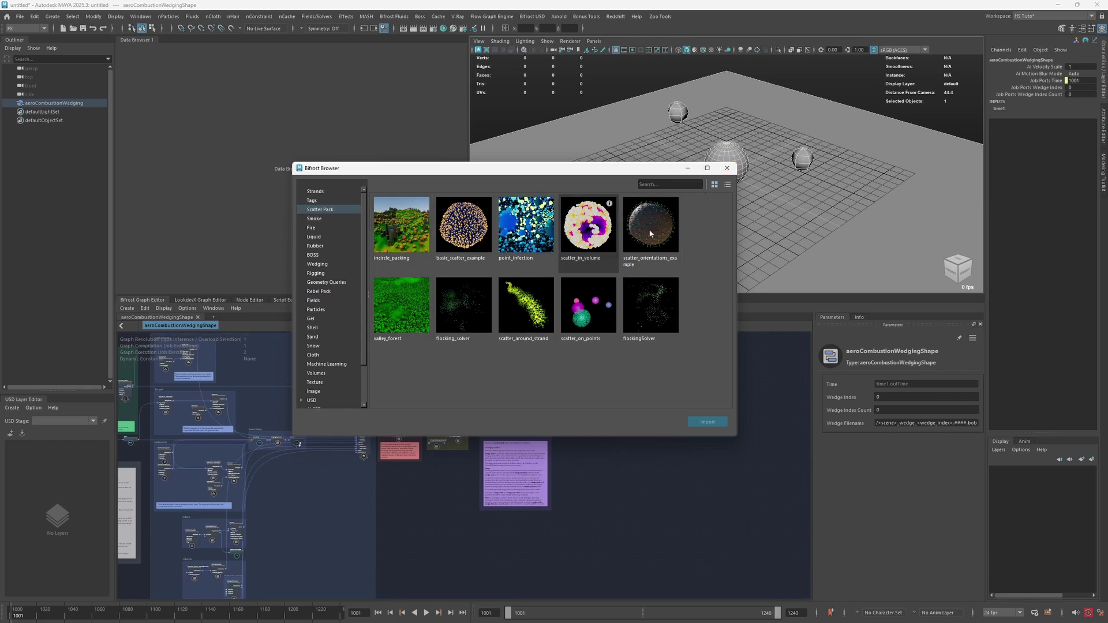
click(726, 168)
Deselect the imported graph, frame the whole setup in the perspective view and hide the grid
click(852, 102)
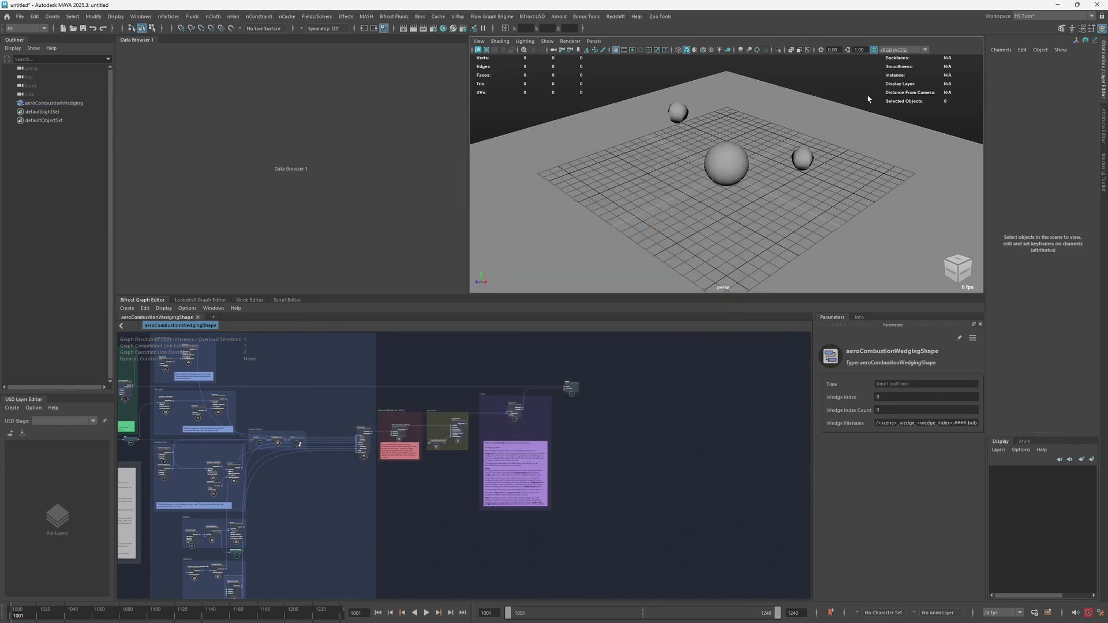
key(f)
click(615, 51)
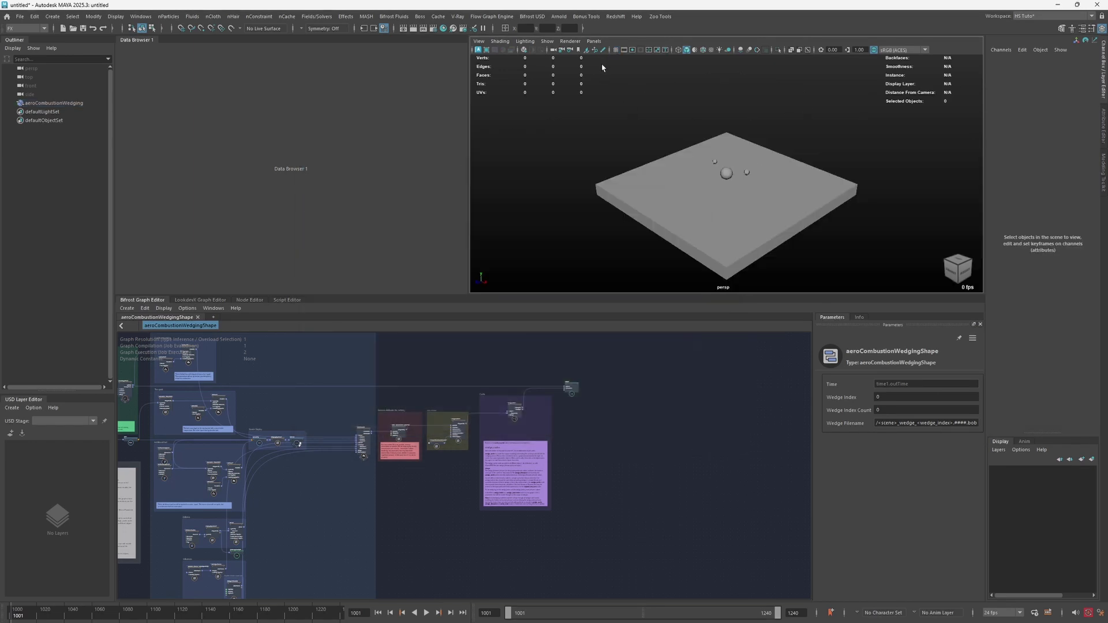
key(a)
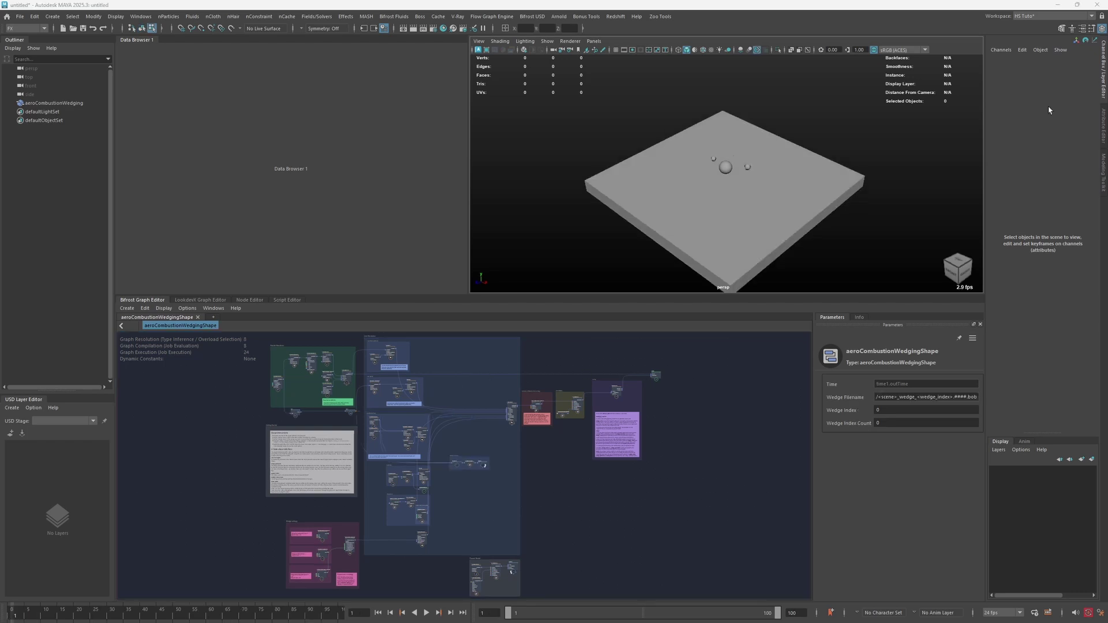
Examine the wedging graph's layout and its green particle simulation group
click(544, 356)
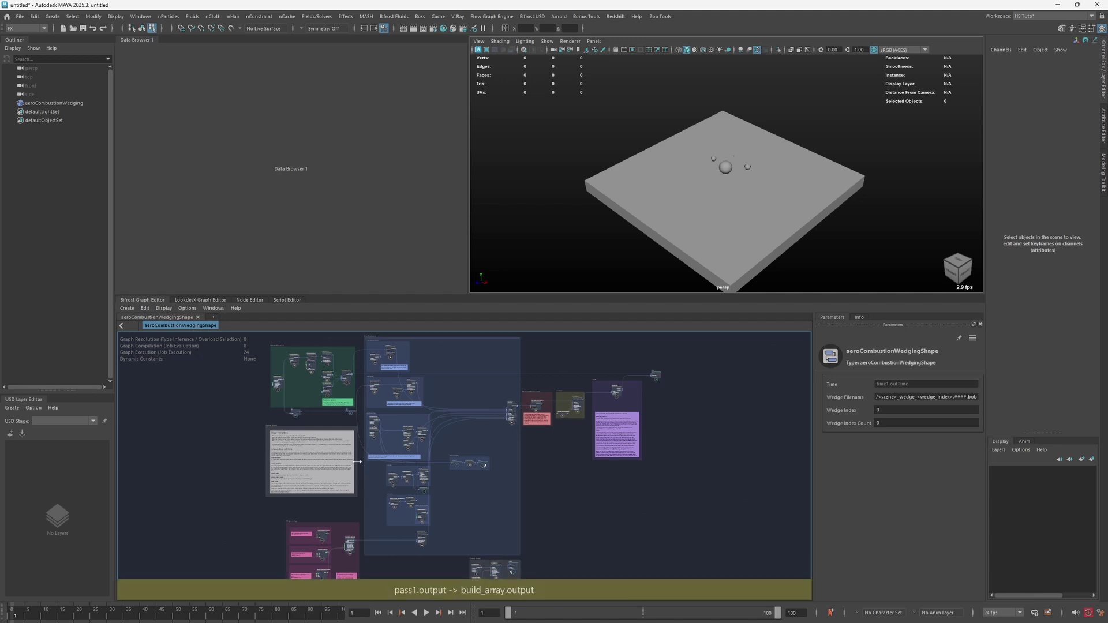
drag(263, 344, 358, 426)
click(687, 396)
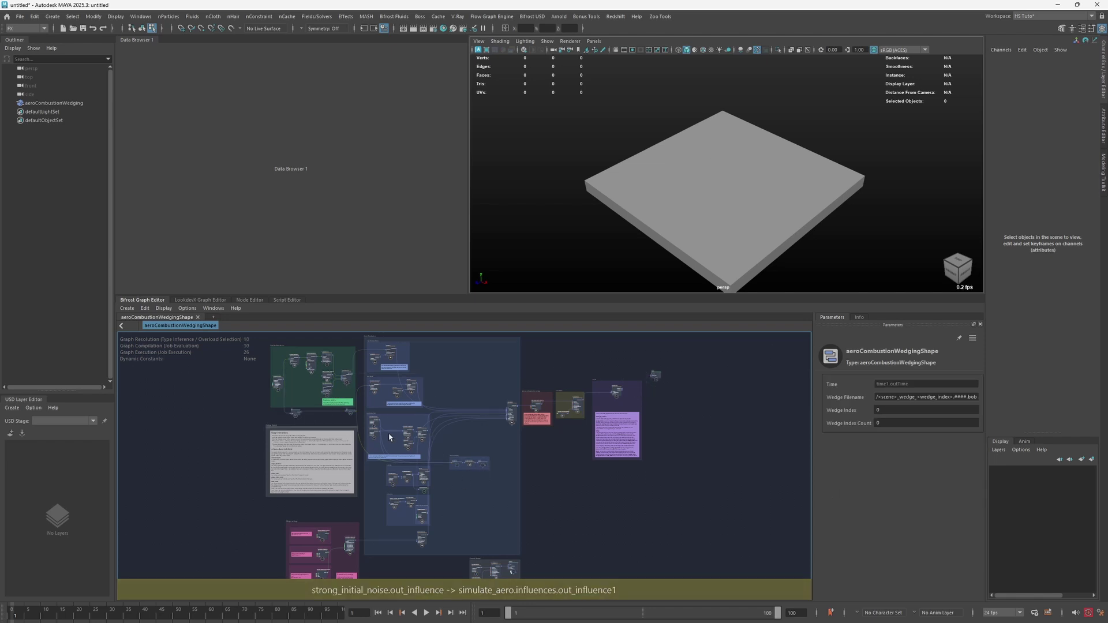
drag(347, 422, 355, 420)
key(f)
Add a terminal node below the particle simulation group and connect the pass node's output to it
click(236, 444)
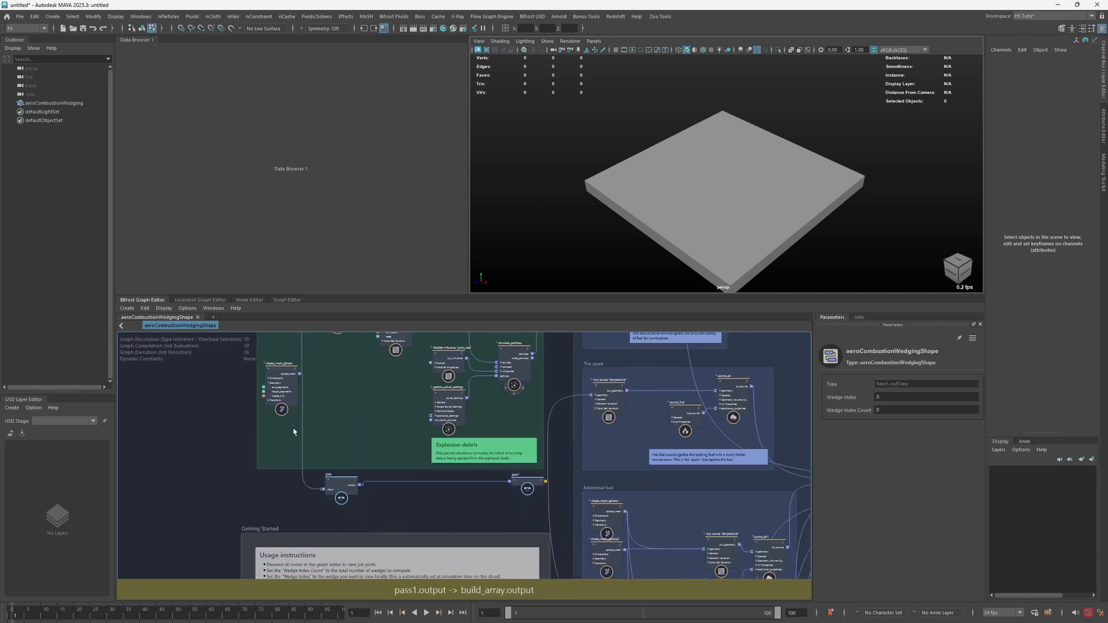
key(Tab)
text(ter)
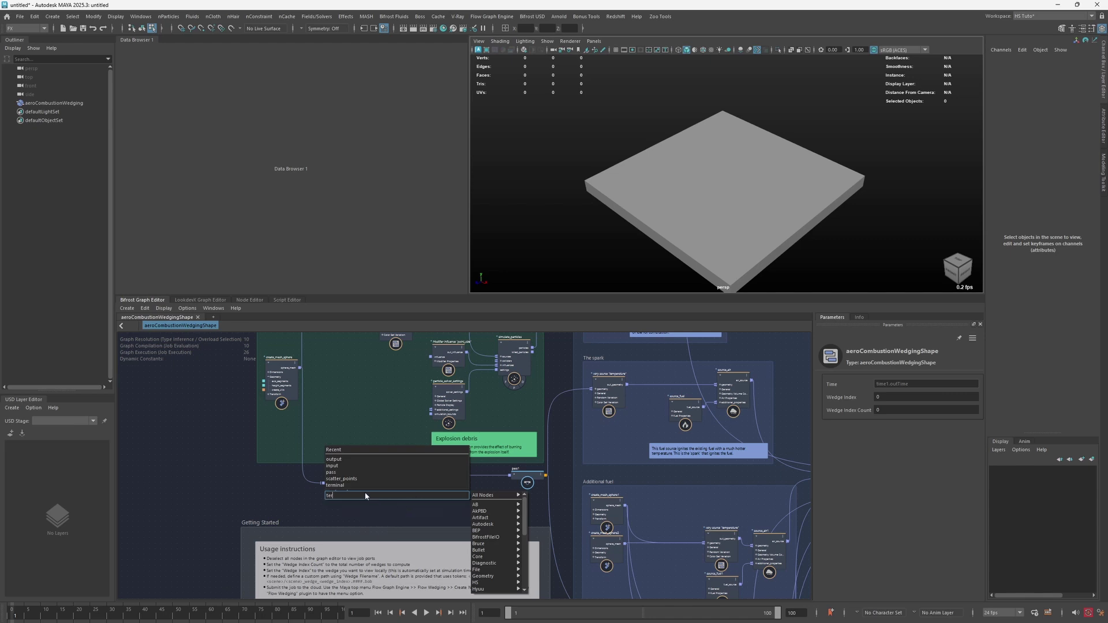
click(406, 505)
drag(361, 480, 466, 497)
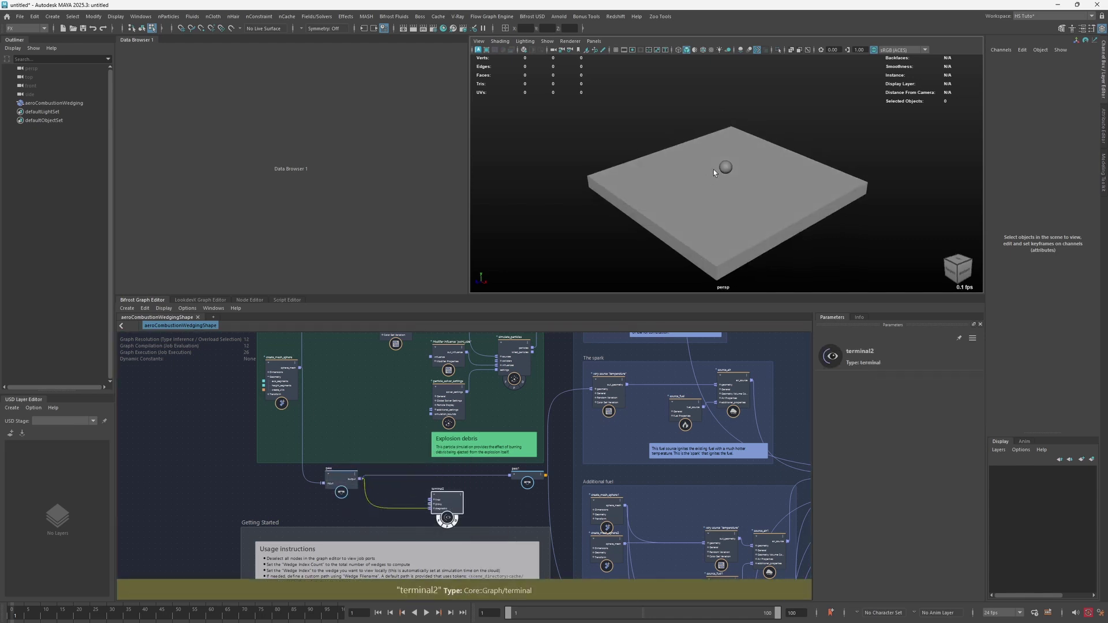
Examine the source sphere in the viewport and the node chain leading into simulate_particles
scroll(717, 186, up, 5)
middle_drag(306, 391, 311, 473)
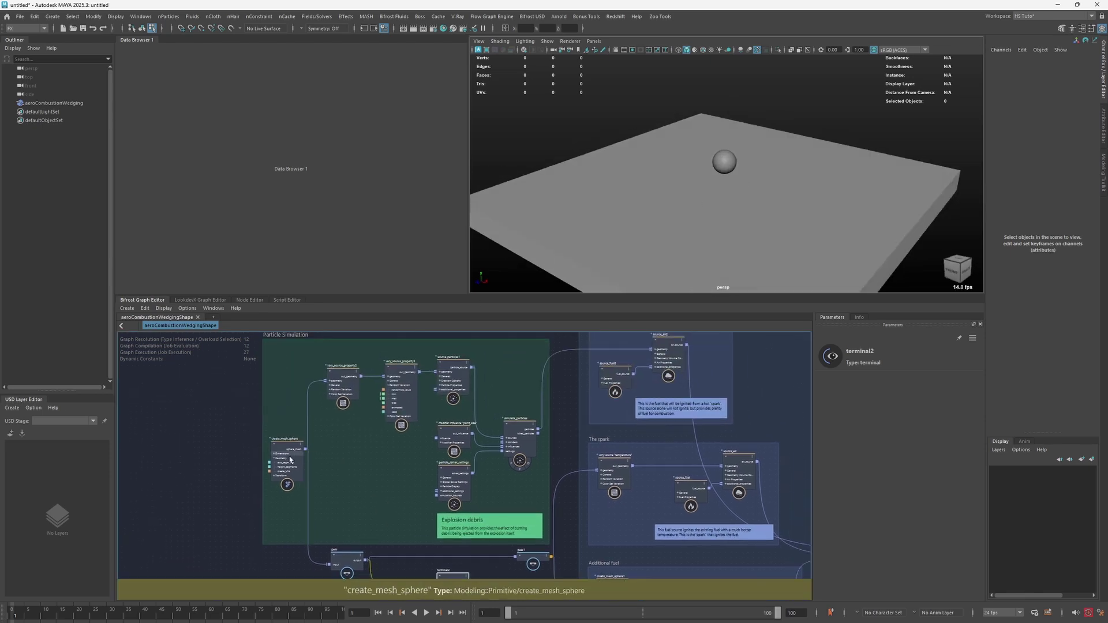
click(414, 382)
click(526, 455)
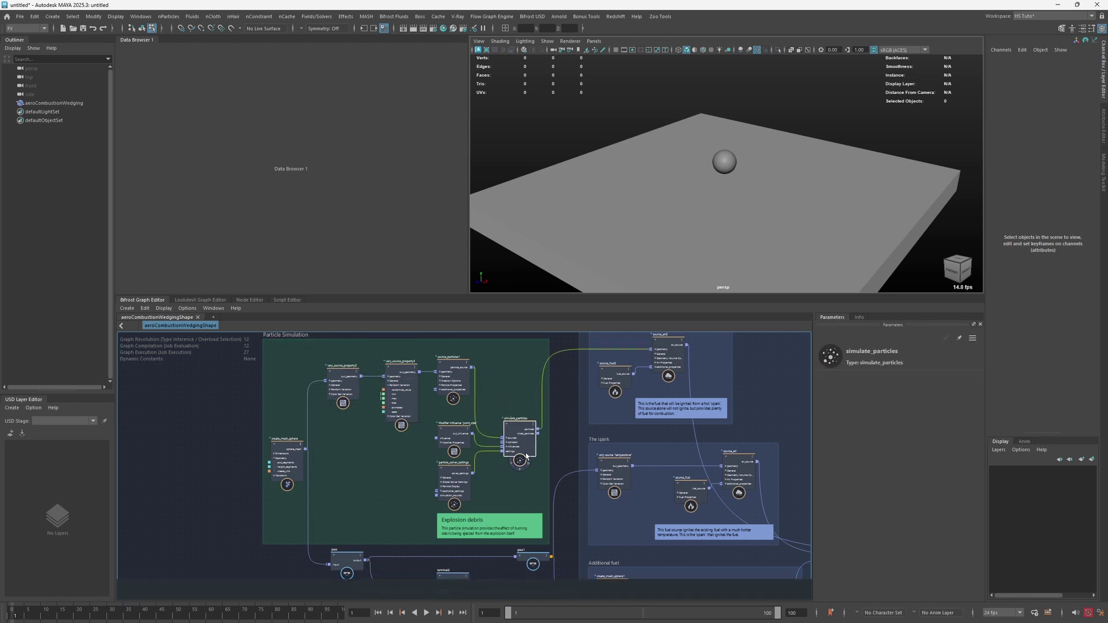
drag(525, 454, 525, 449)
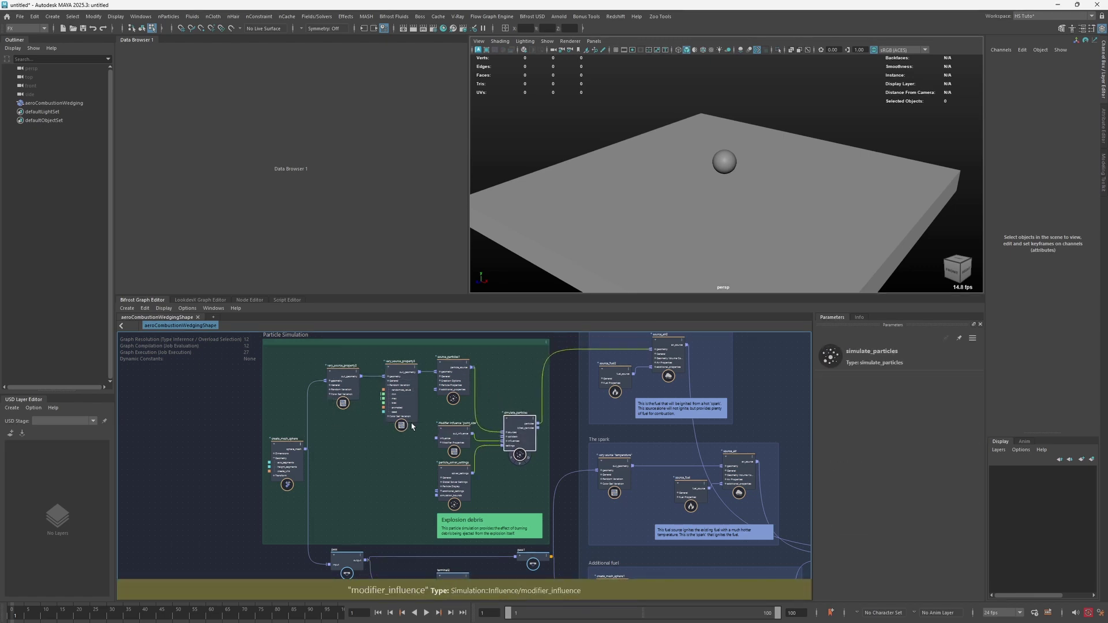
Inspect the modifier properties of the point_size modifier influence node
scroll(444, 439, up, 2)
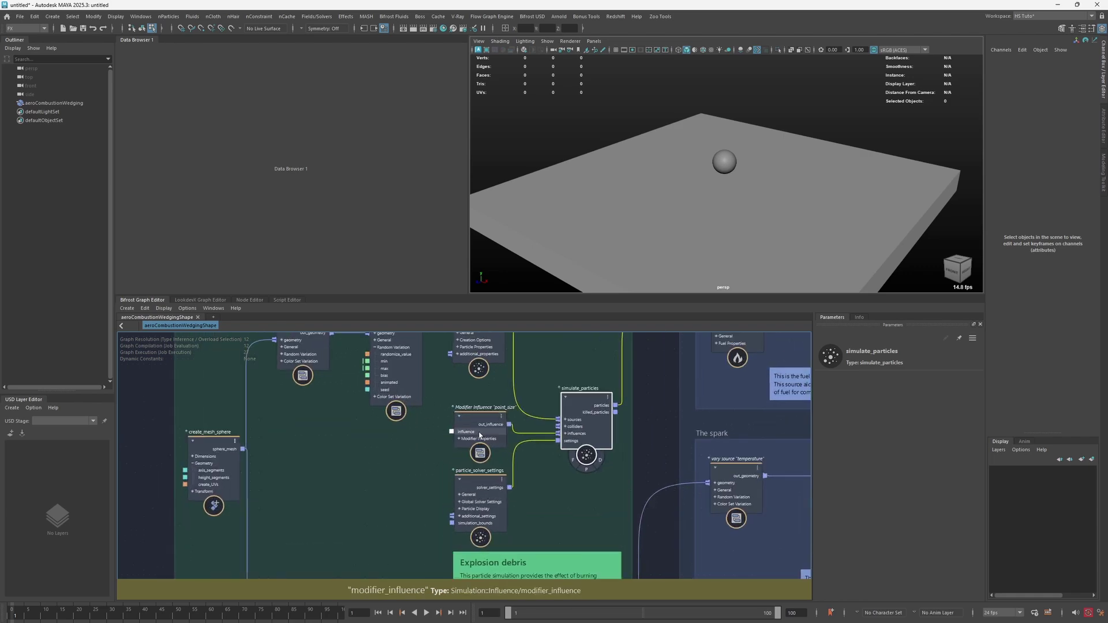
click(479, 435)
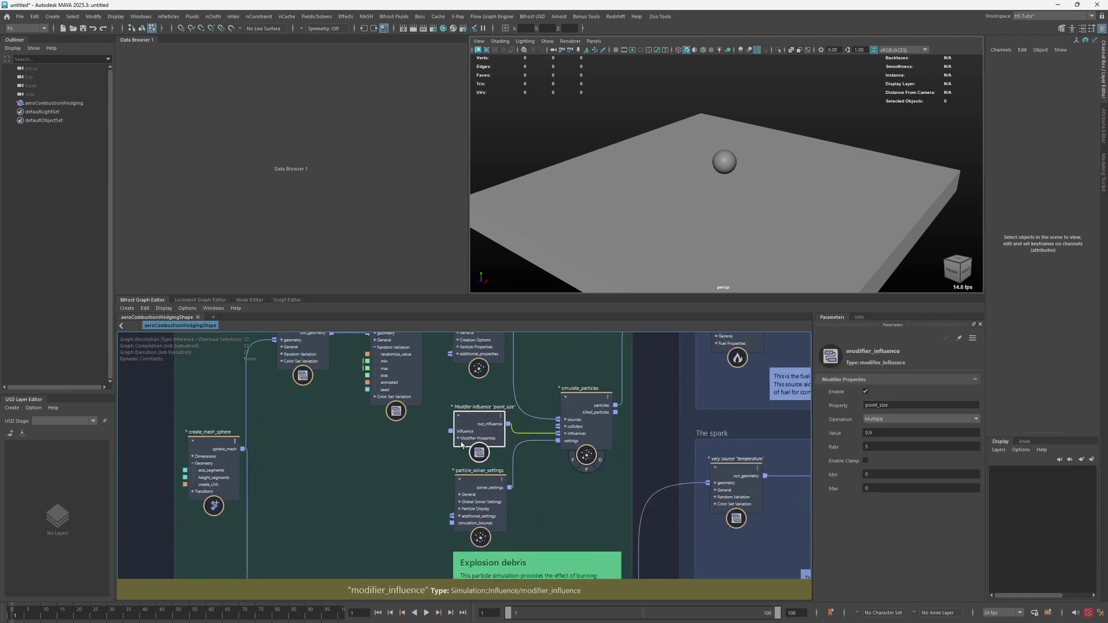
scroll(434, 459, down, 1)
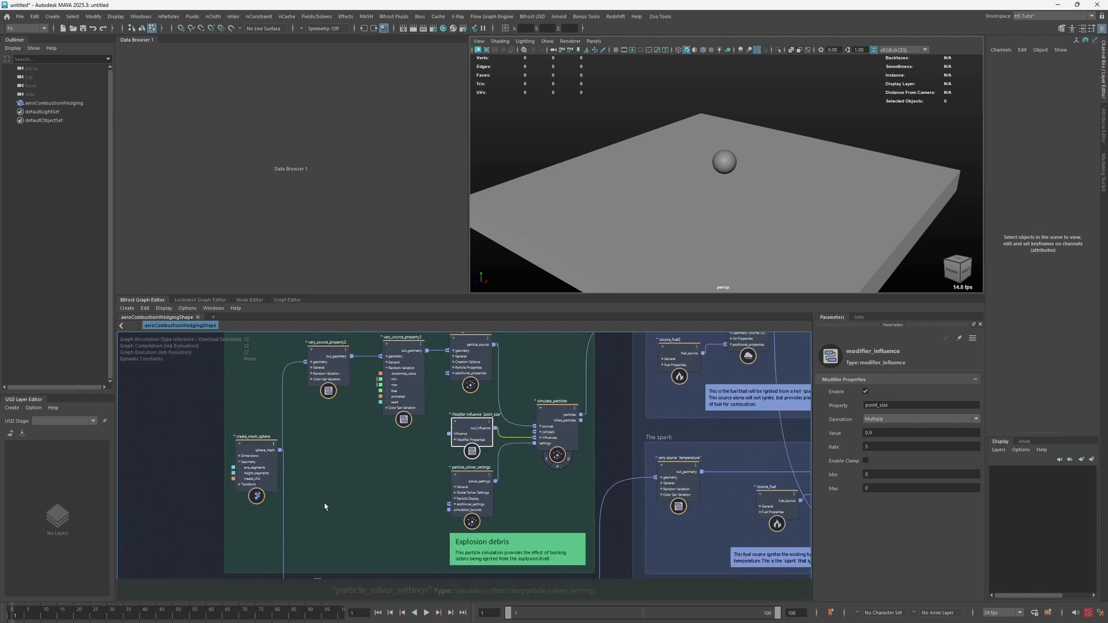
Inspect the particle_solver_settings node's global solver, collision and particle display parameters
click(452, 480)
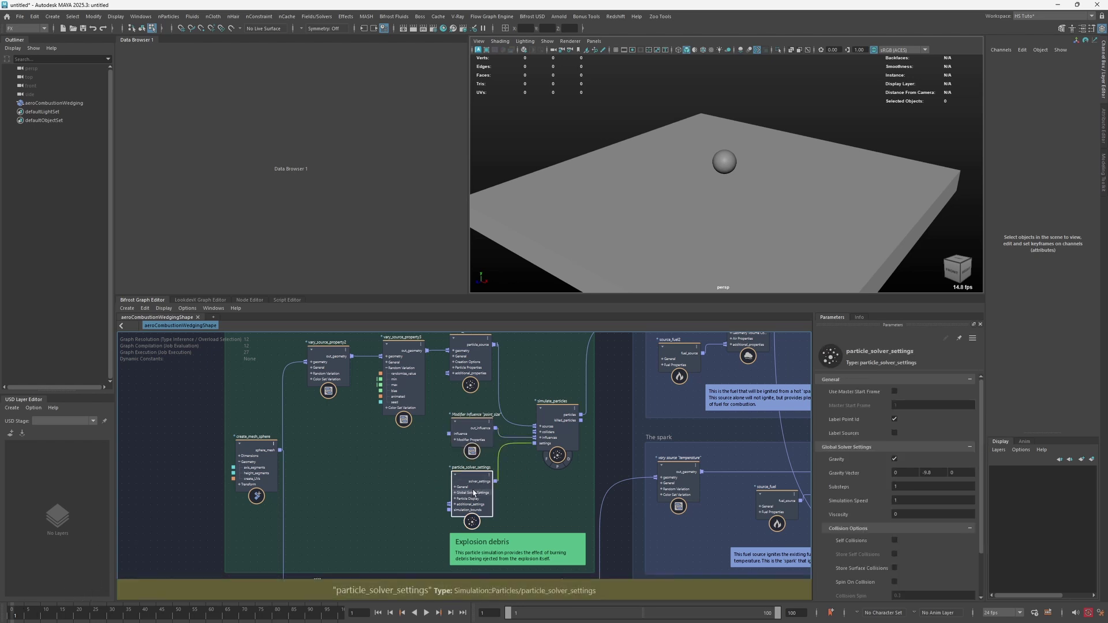
click(412, 485)
alt+middle_drag(377, 451, 349, 436)
click(443, 465)
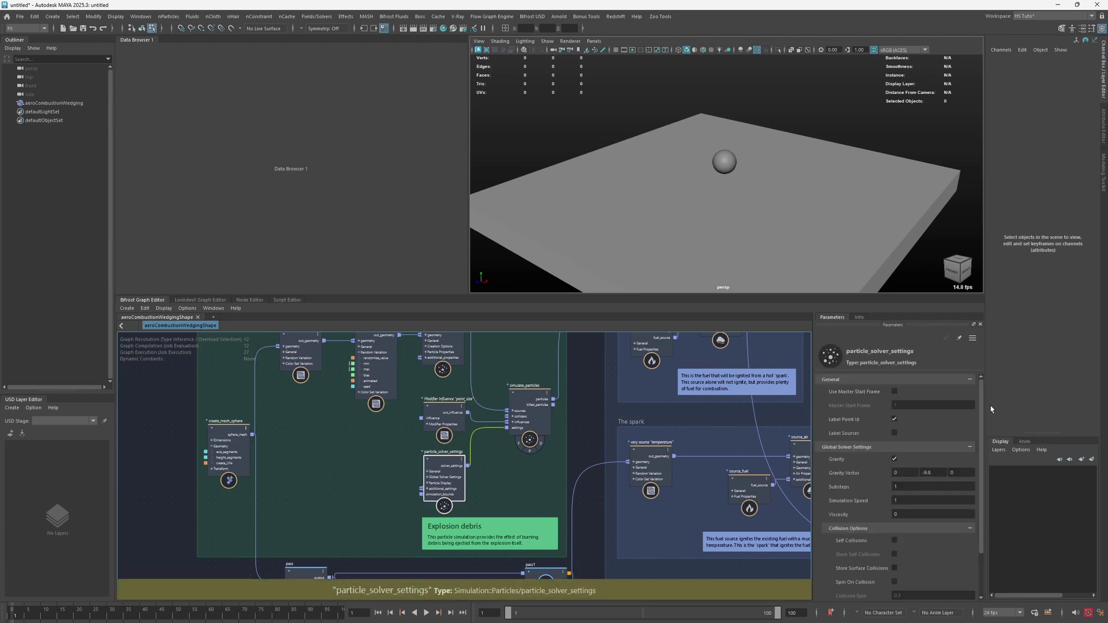
scroll(982, 408, down, 3)
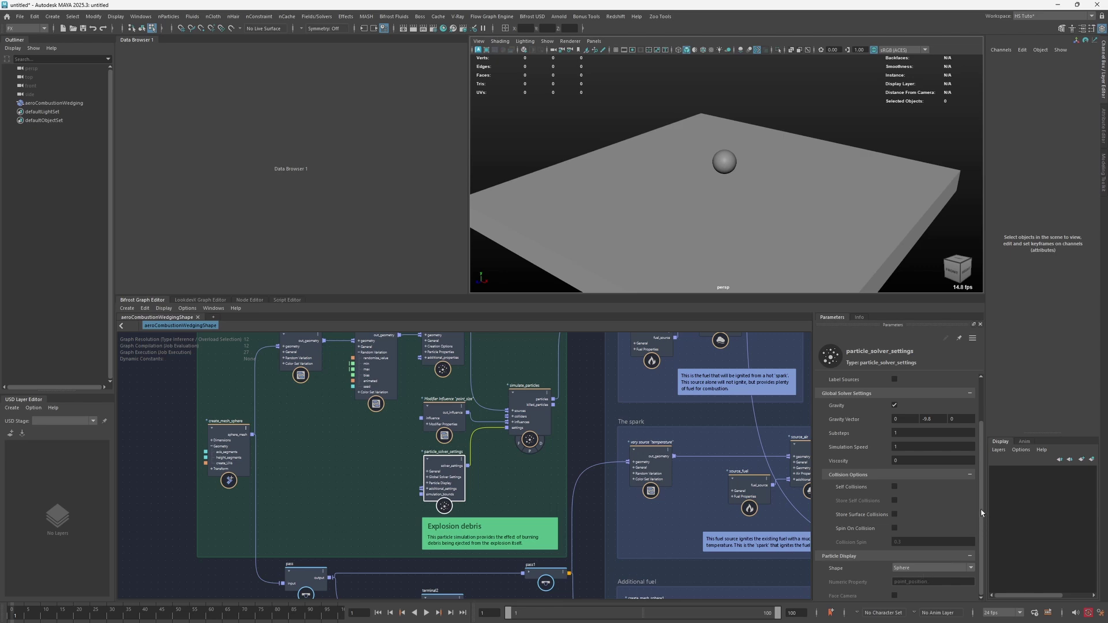
Review the general settings of particle_solver_settings and the creation options and particle properties of source_particles1
scroll(983, 422, up, 3)
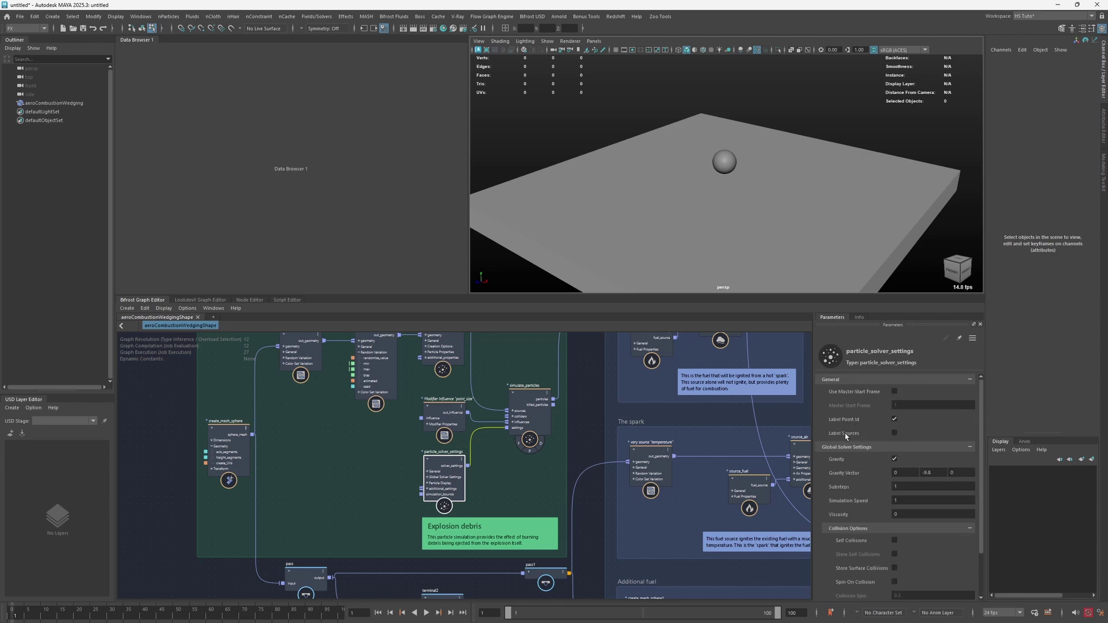
alt+middle_drag(495, 469, 490, 495)
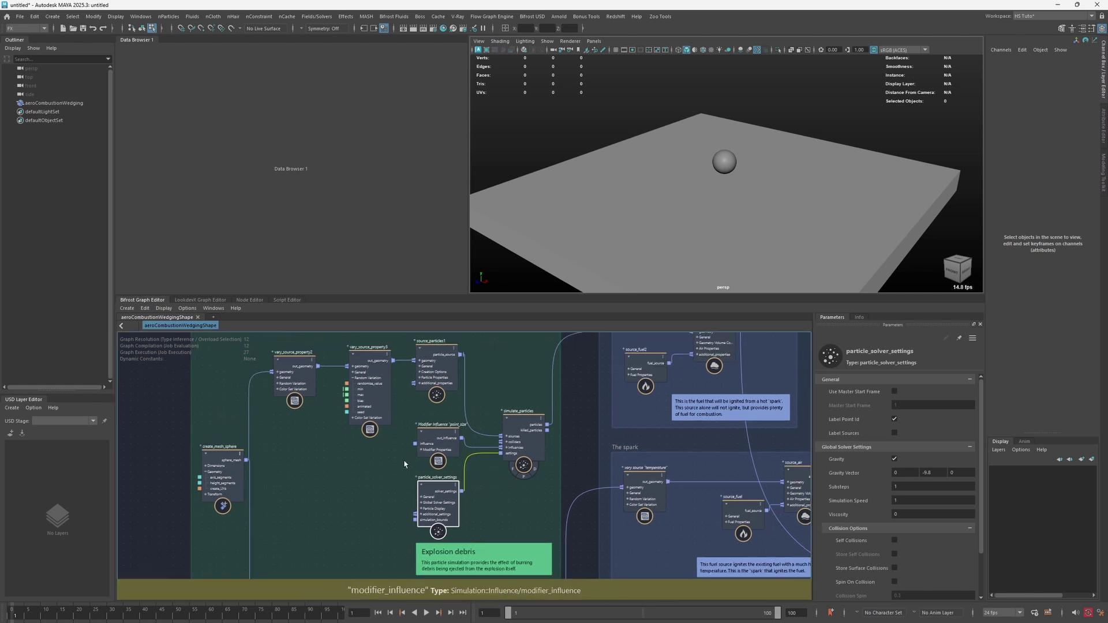
middle_drag(402, 462, 426, 478)
click(462, 383)
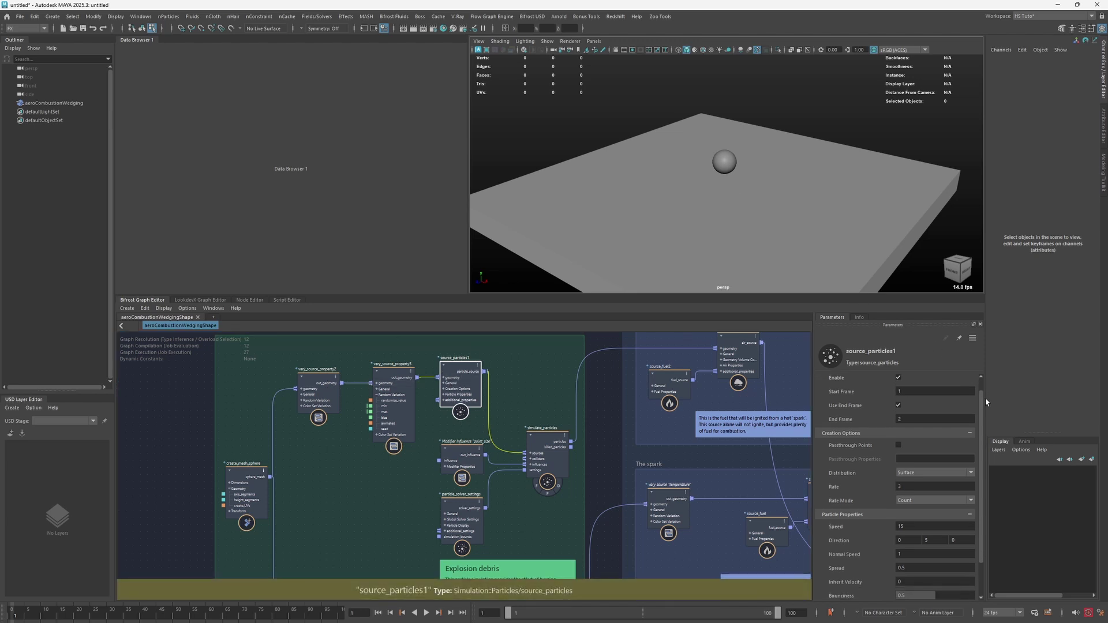
scroll(981, 392, down, 2)
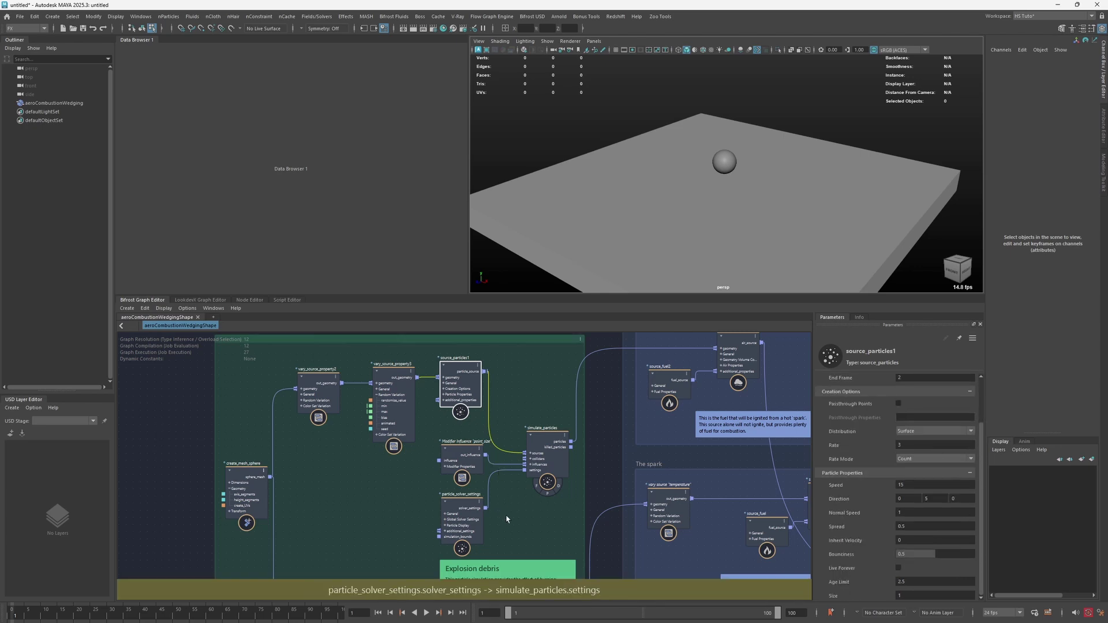
Recheck particle_solver_settings and read the node description of source_particles1, including its inputs and general properties
click(474, 515)
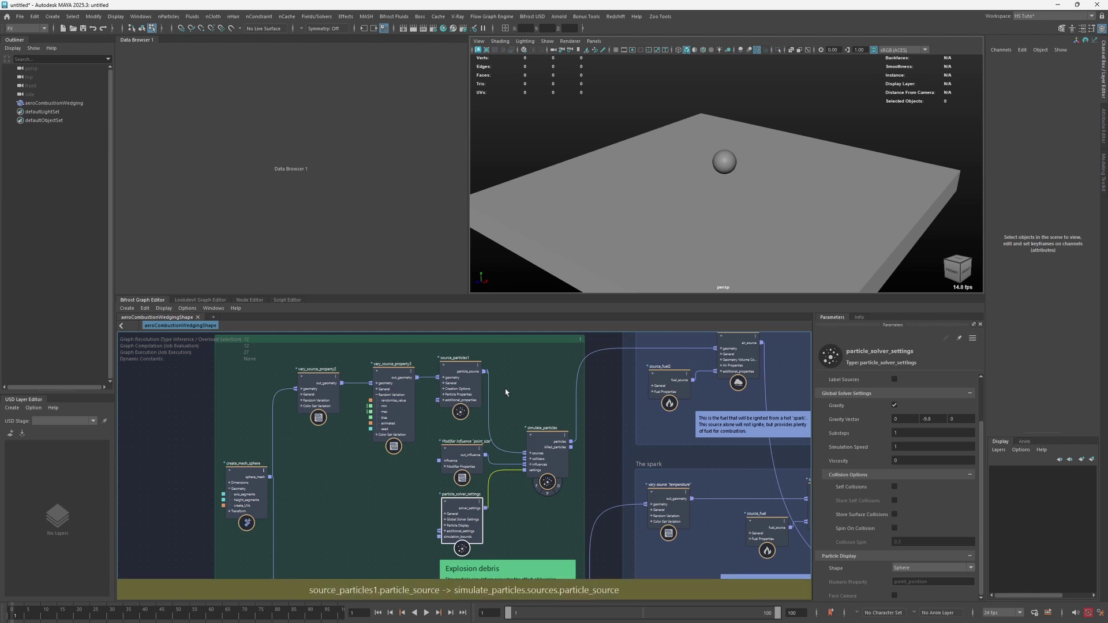
click(461, 393)
click(700, 352)
drag(527, 370, 452, 392)
click(452, 395)
click(859, 318)
mouse_move(983, 391)
mouse_down()
mouse_move(983, 516)
mouse_move(984, 382)
mouse_up()
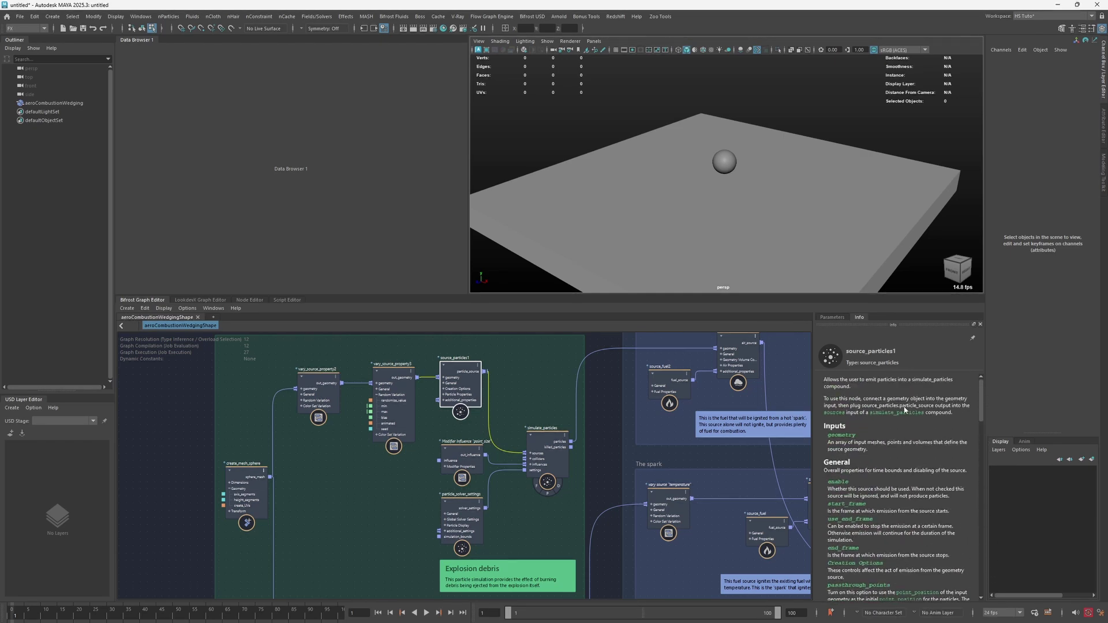
click(832, 318)
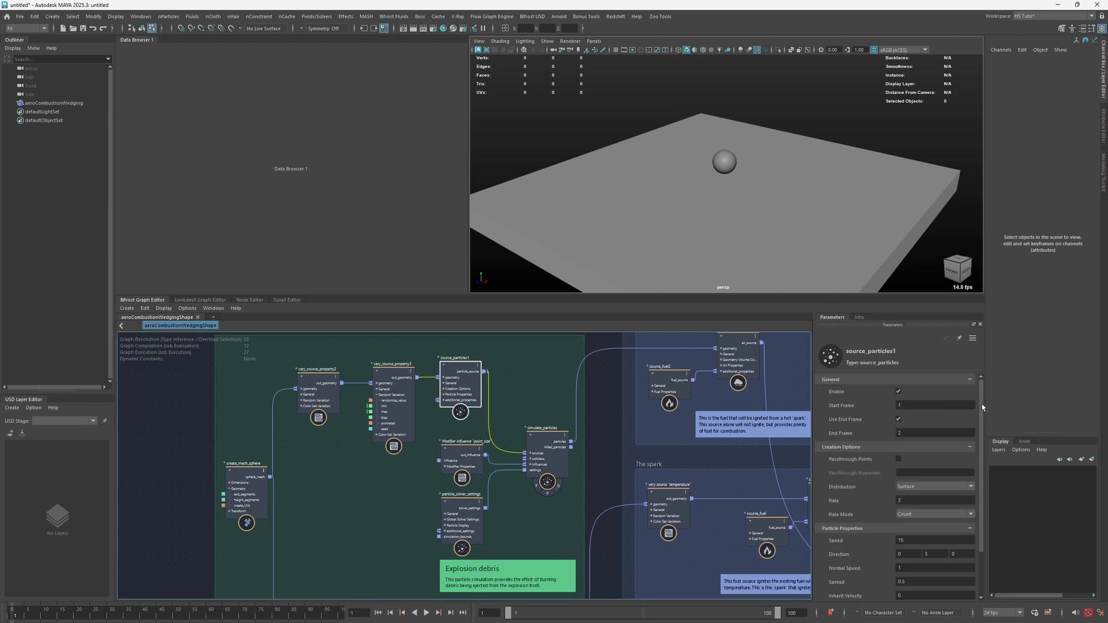
Examine source_particles1's frame range, distribution, rate, speed, direction and age limit parameters
scroll(909, 413, down, 1)
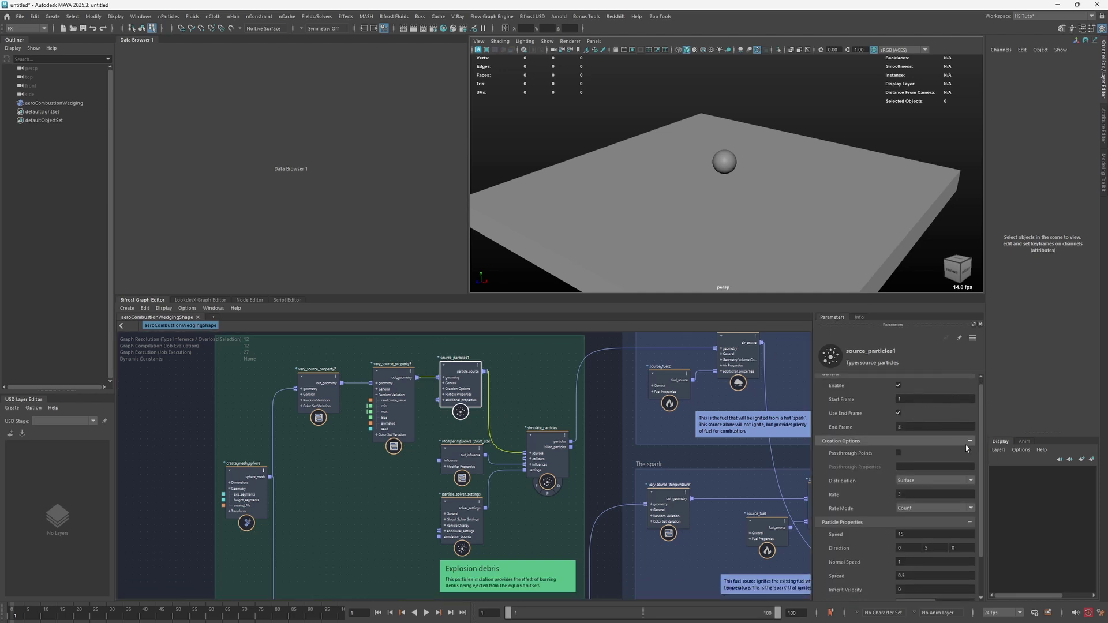
scroll(900, 422, down, 2)
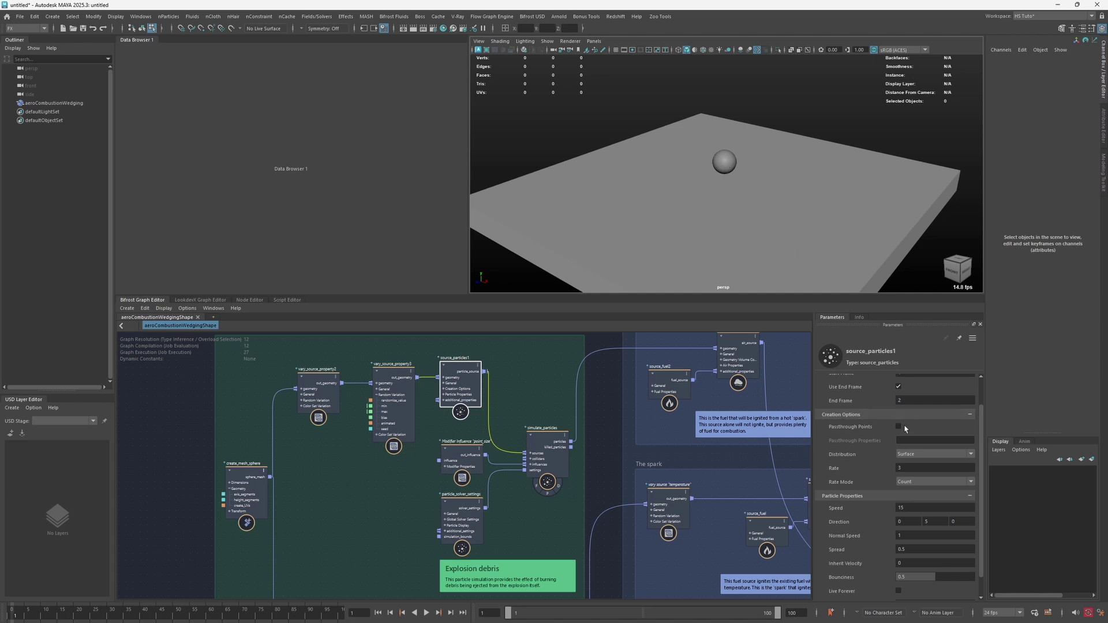
scroll(918, 491, down, 1)
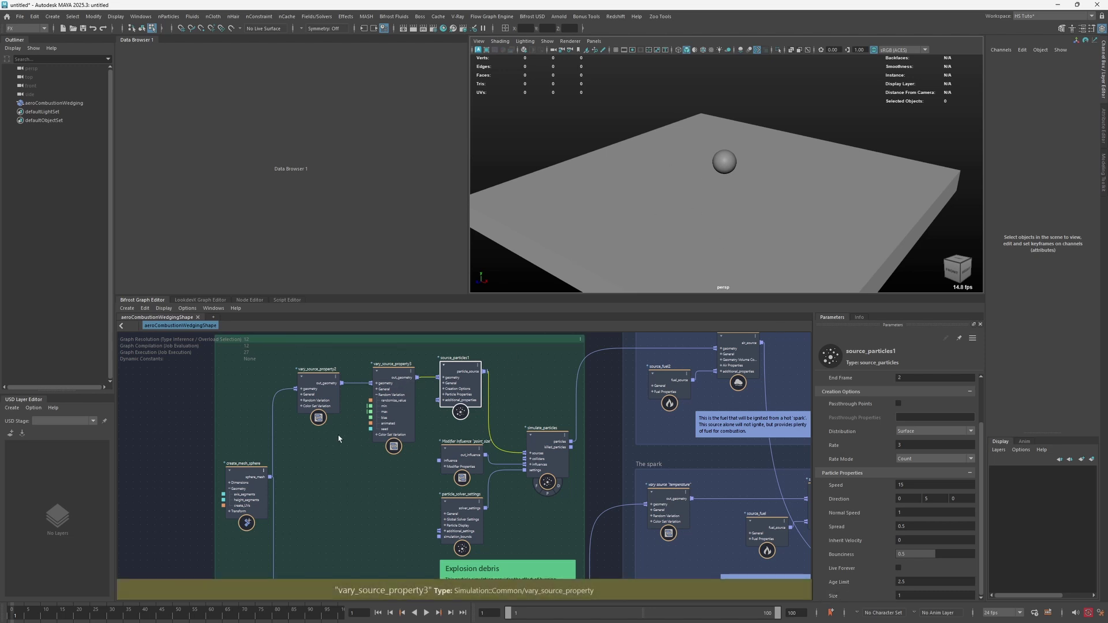
Collapse the Random Variation ports on vary_source_property3 and check which source property the node varies
drag(281, 357, 424, 378)
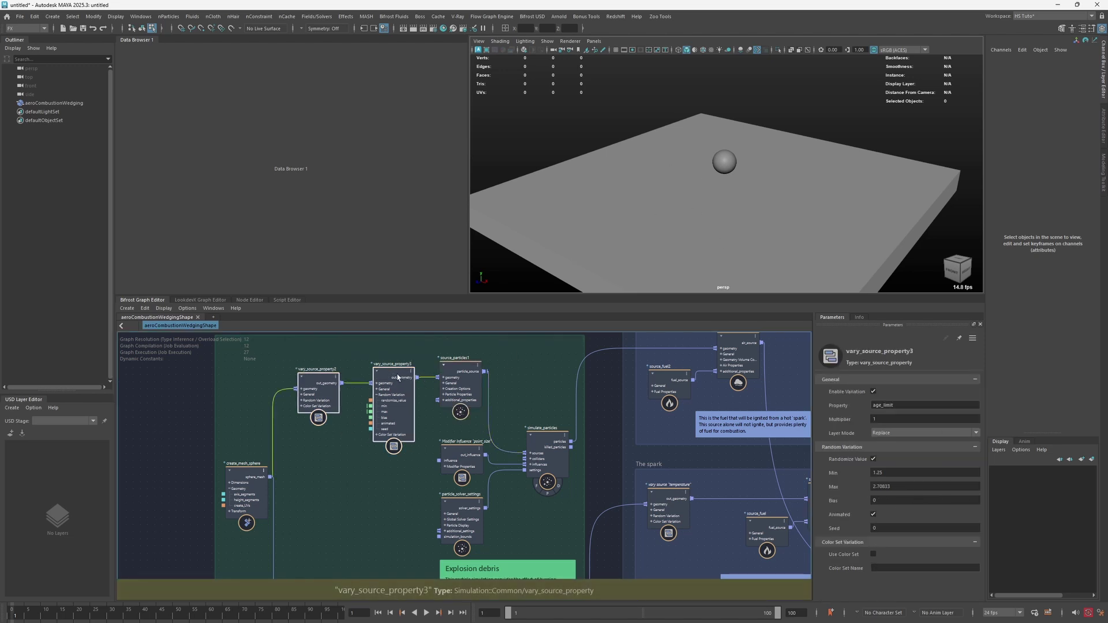
click(404, 375)
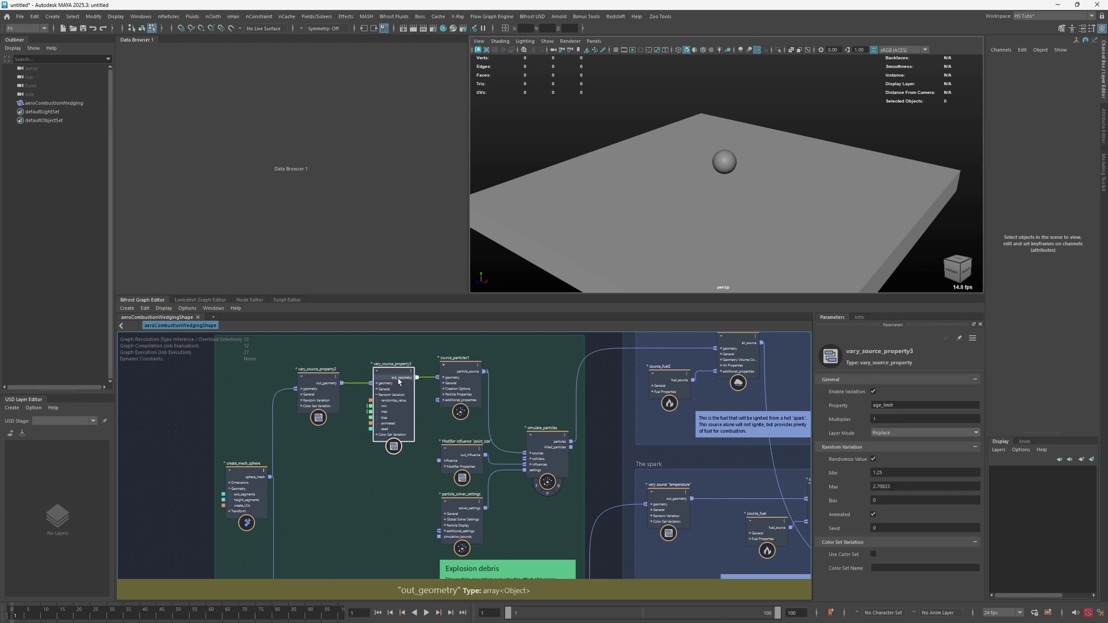
click(378, 395)
click(463, 381)
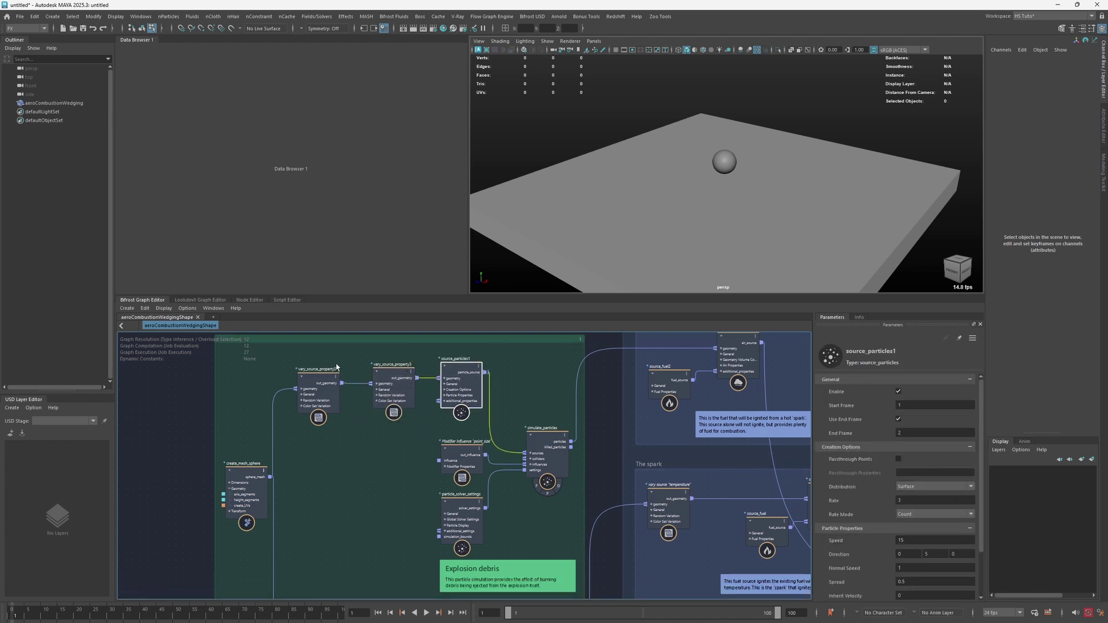
click(399, 381)
drag(939, 408, 846, 406)
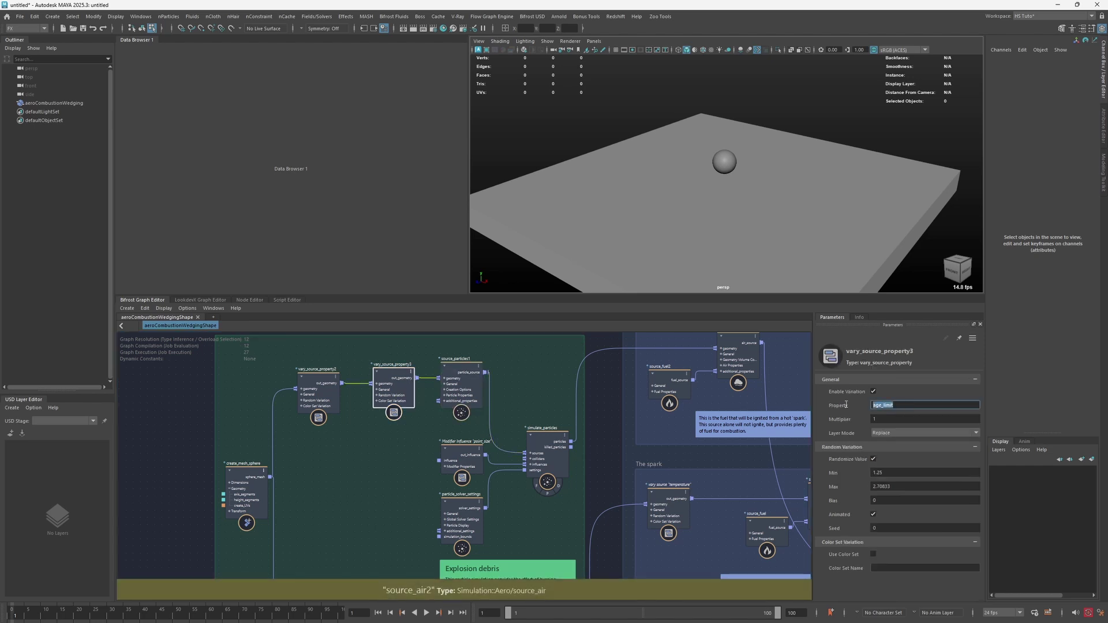
Compare the properties varied by vary_source_property2 and vary_source_property3 with the particle properties of source_particles1
click(318, 385)
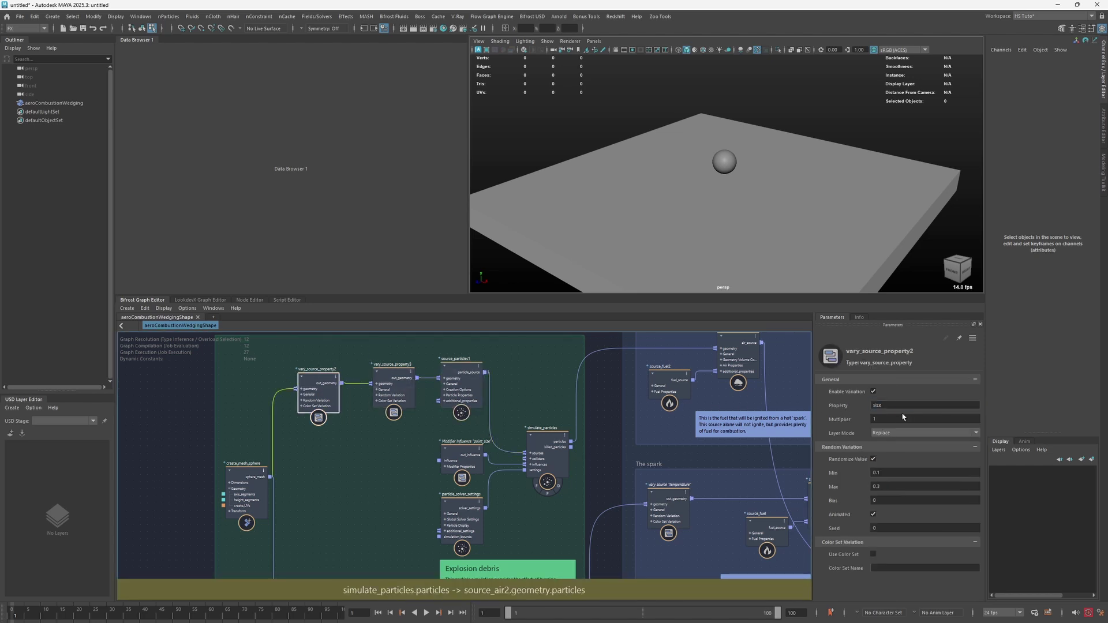
click(402, 390)
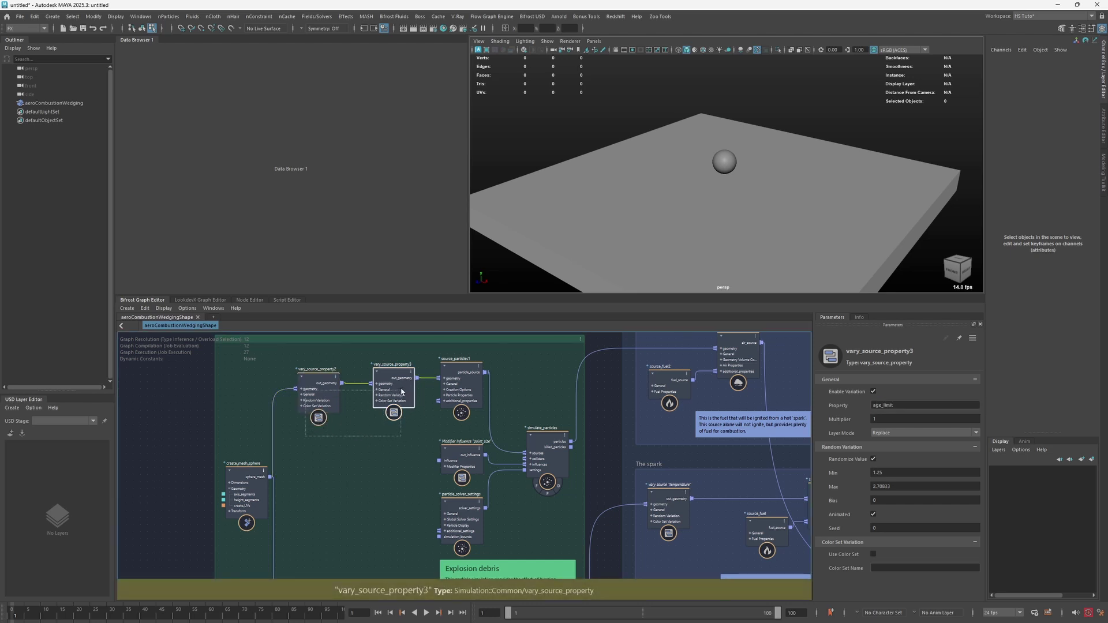
shift+click(319, 399)
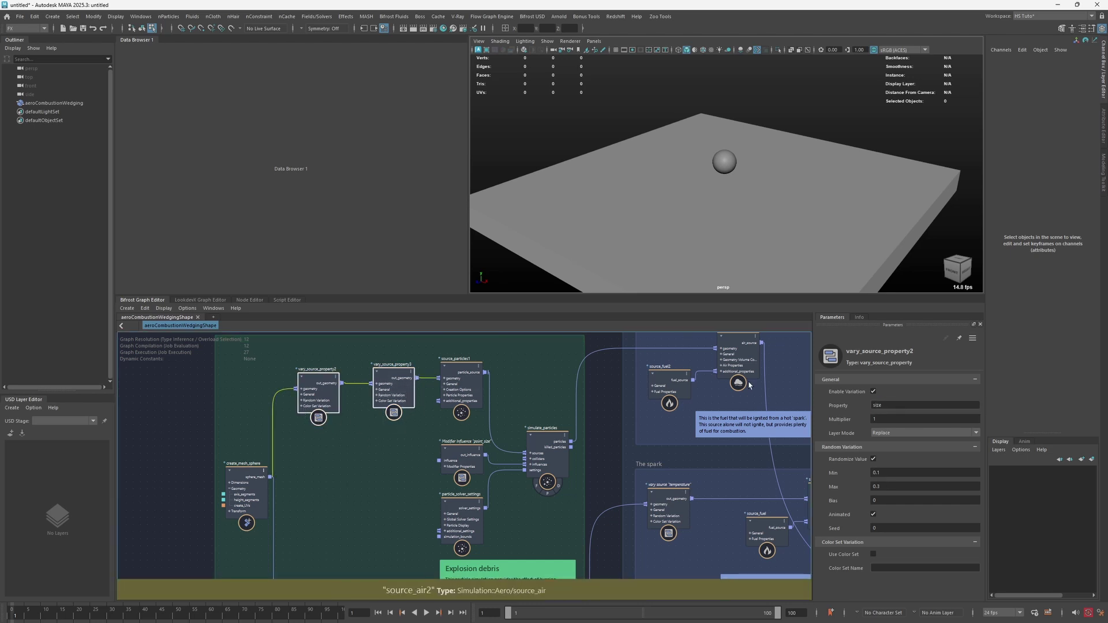
click(462, 403)
scroll(978, 424, down, 3)
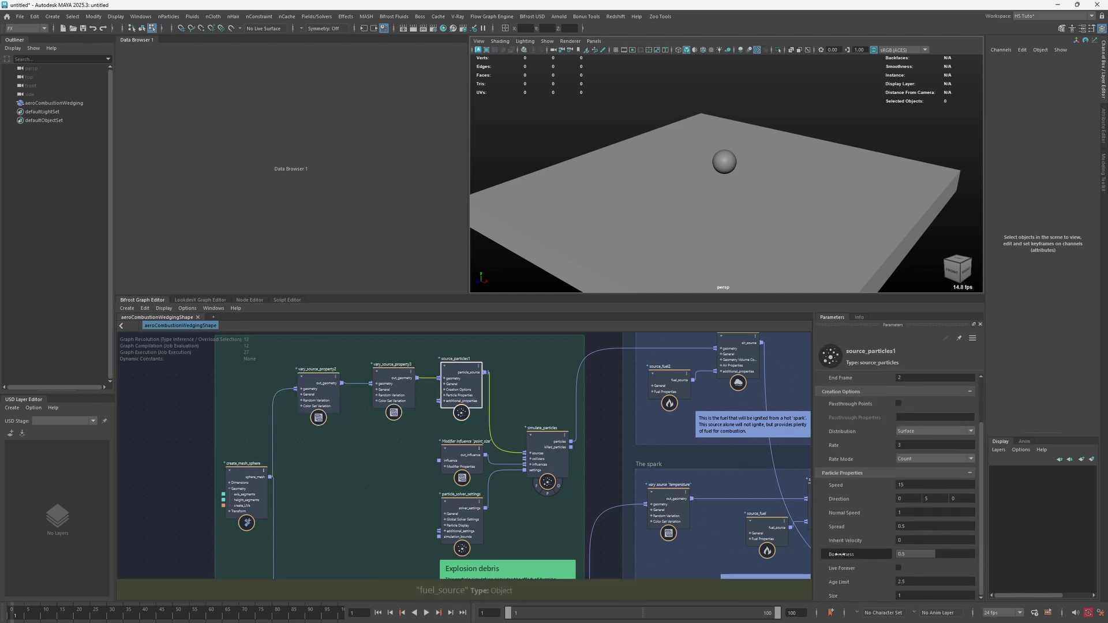
Check the age_limit property name in vary_source_property3 against the Age Limit parameter of source_particles1
drag(306, 437, 395, 407)
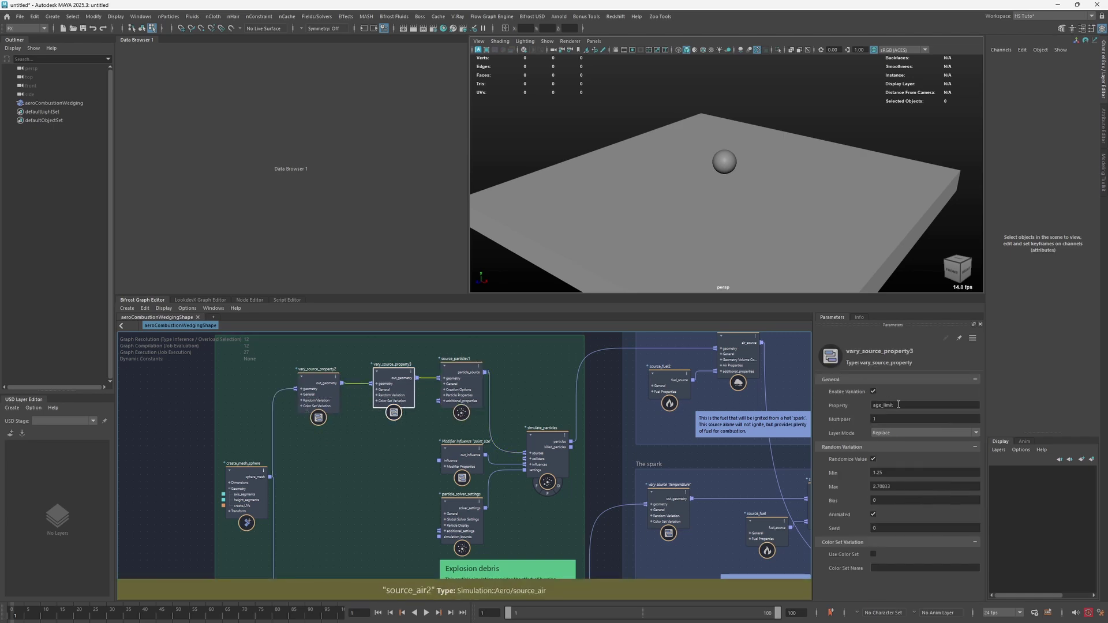
double_click(889, 405)
click(463, 407)
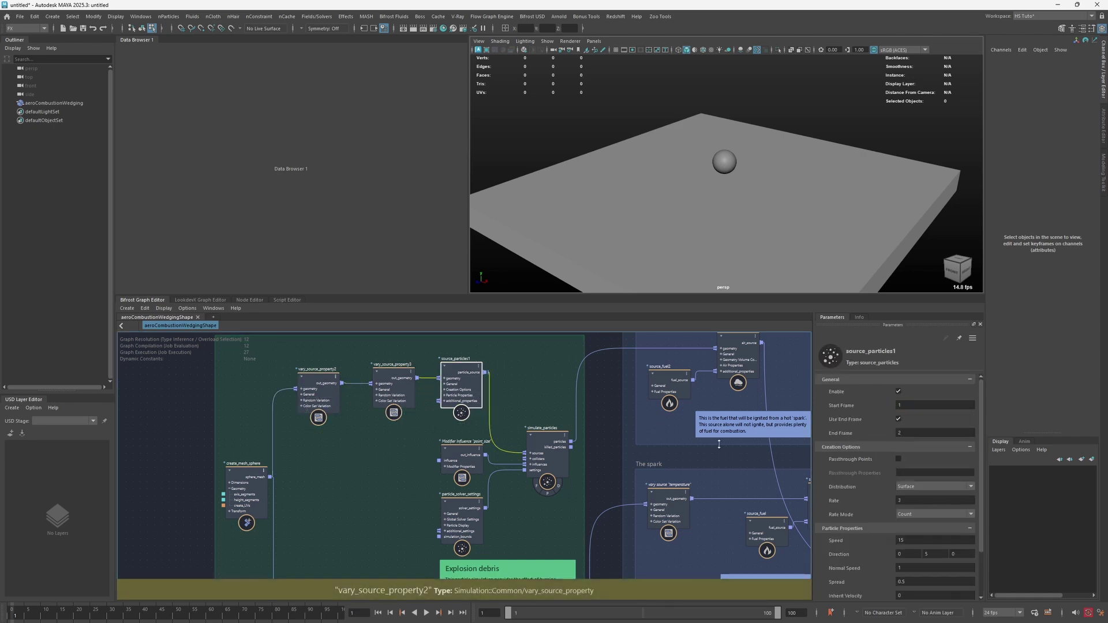
scroll(898, 548, down, 3)
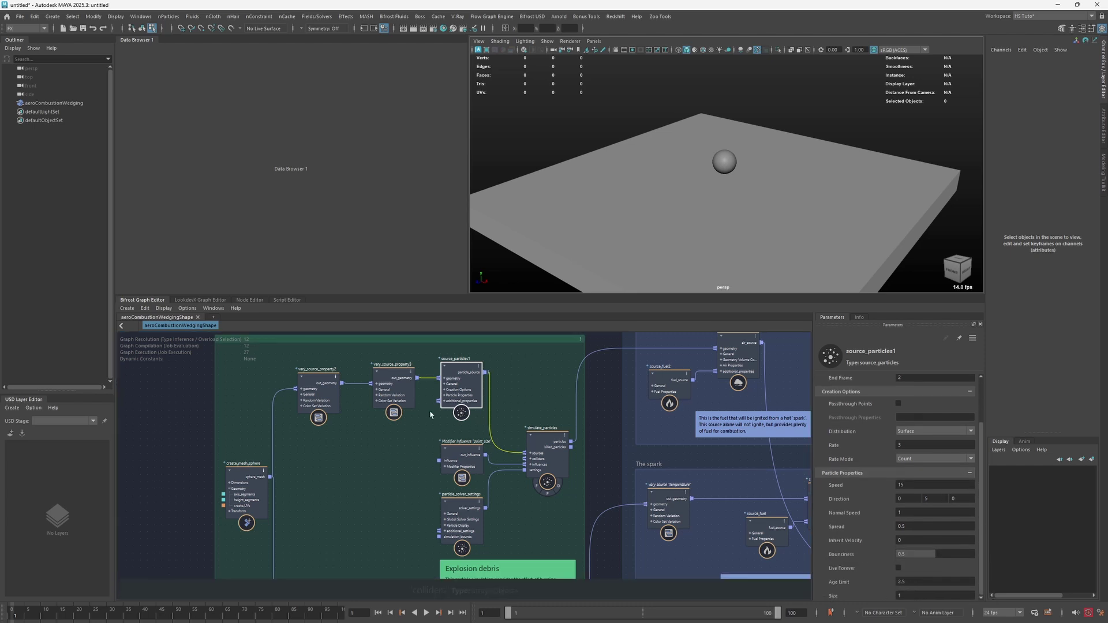
Set the random variation minimum of vary_source_property3 to 1.256 and read the node's description
click(319, 398)
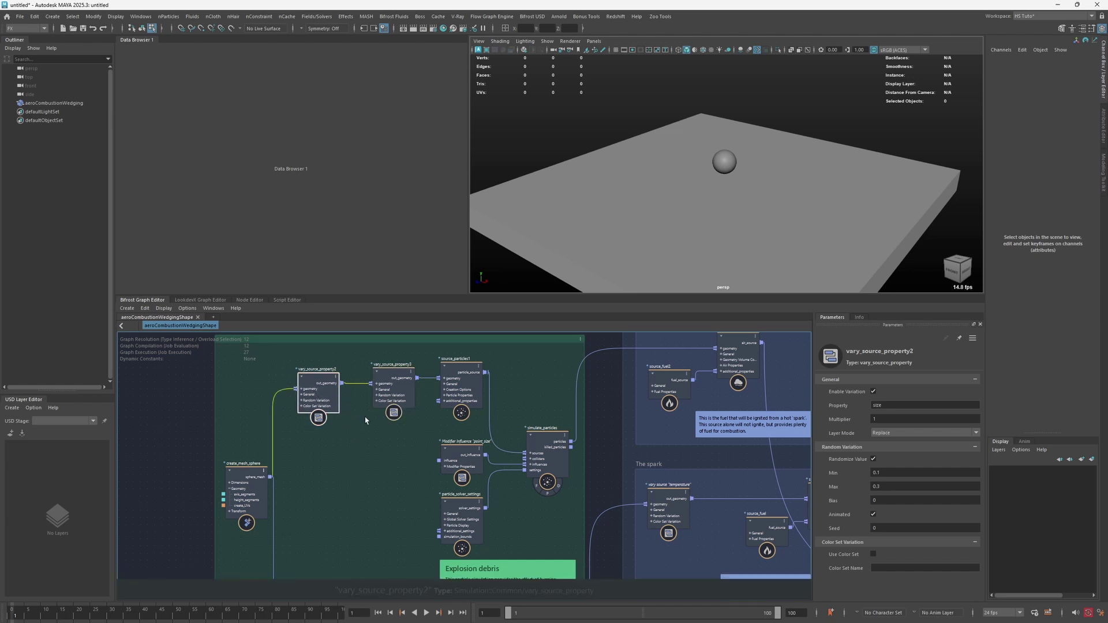
click(400, 402)
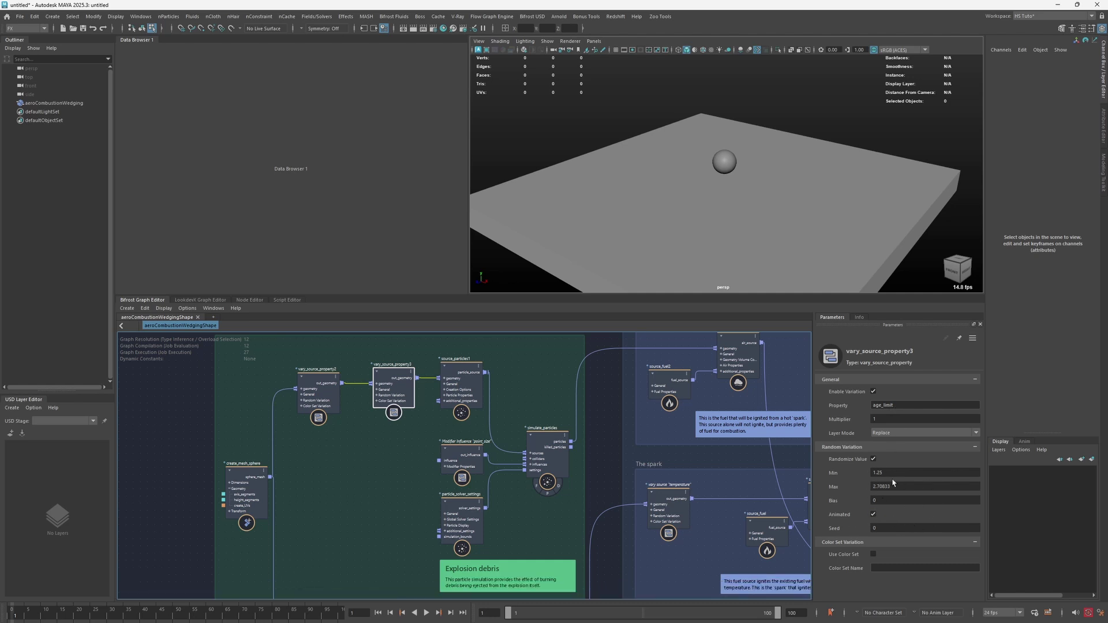
ctrl+drag(895, 474, 897, 473)
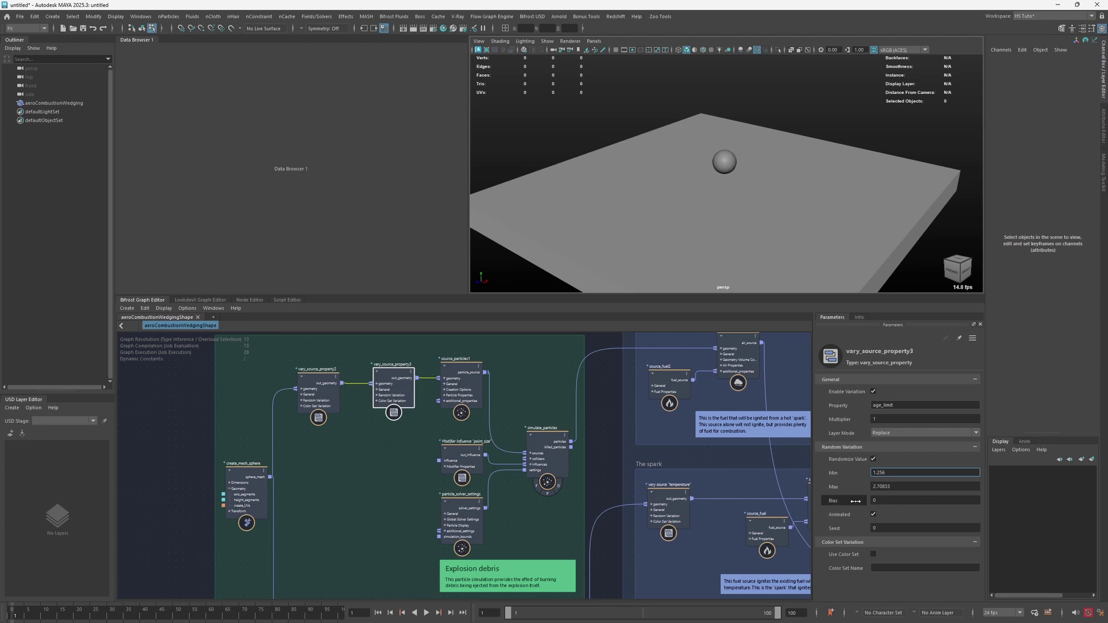
click(859, 318)
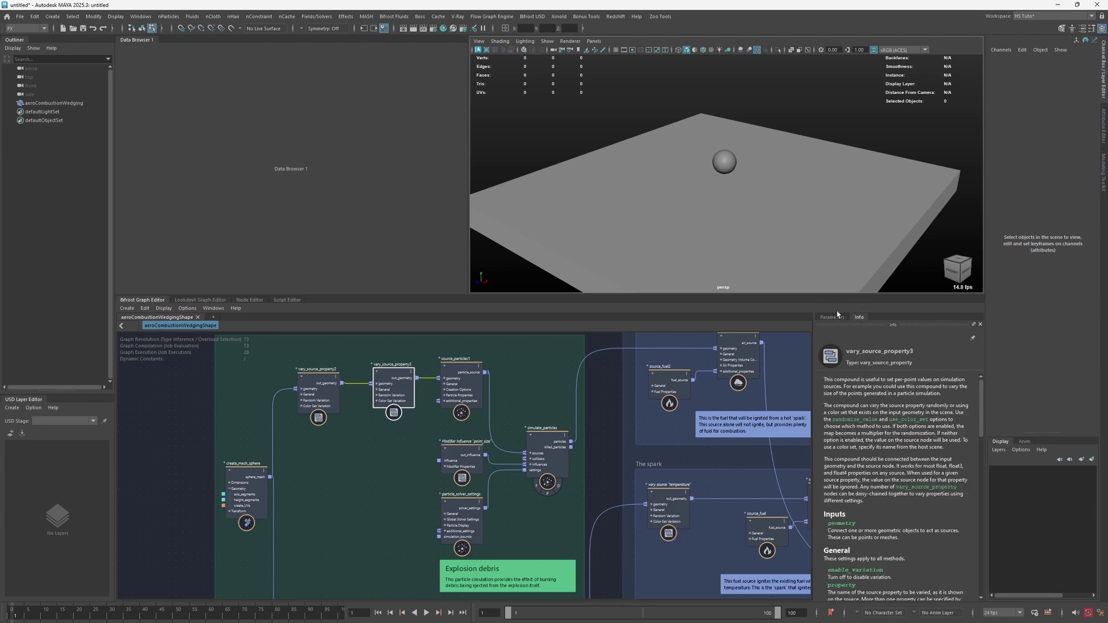
click(832, 318)
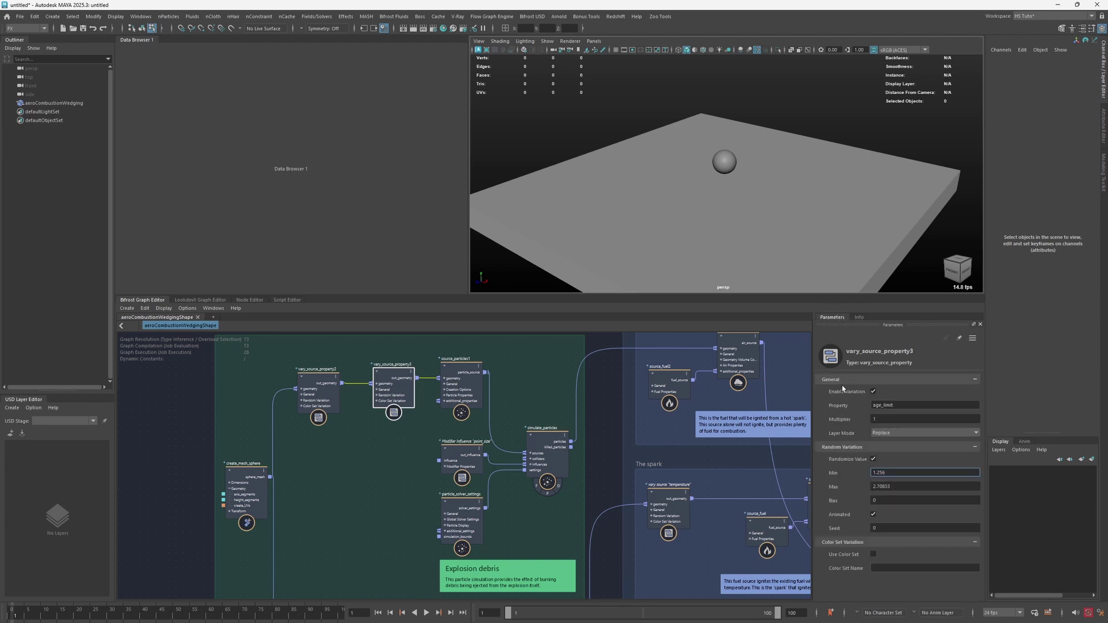
Replace the trailing 3 in the vary_source_property3 node's title with {property} so it displays the varied property
click(379, 424)
scroll(379, 424, up, 2)
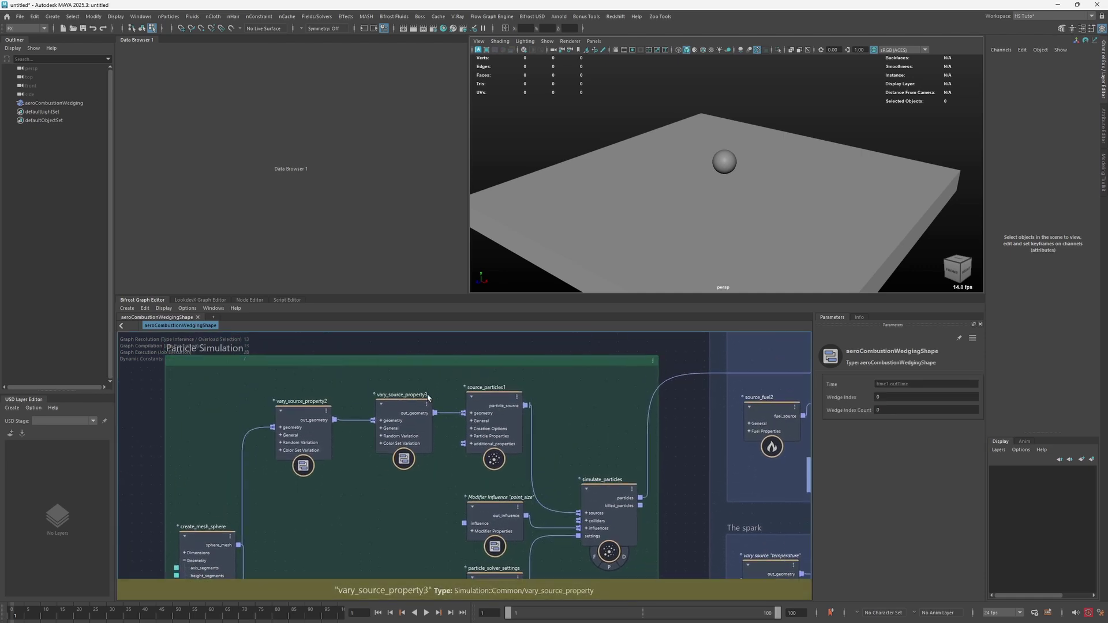
scroll(399, 482, down, 3)
scroll(376, 486, up, 2)
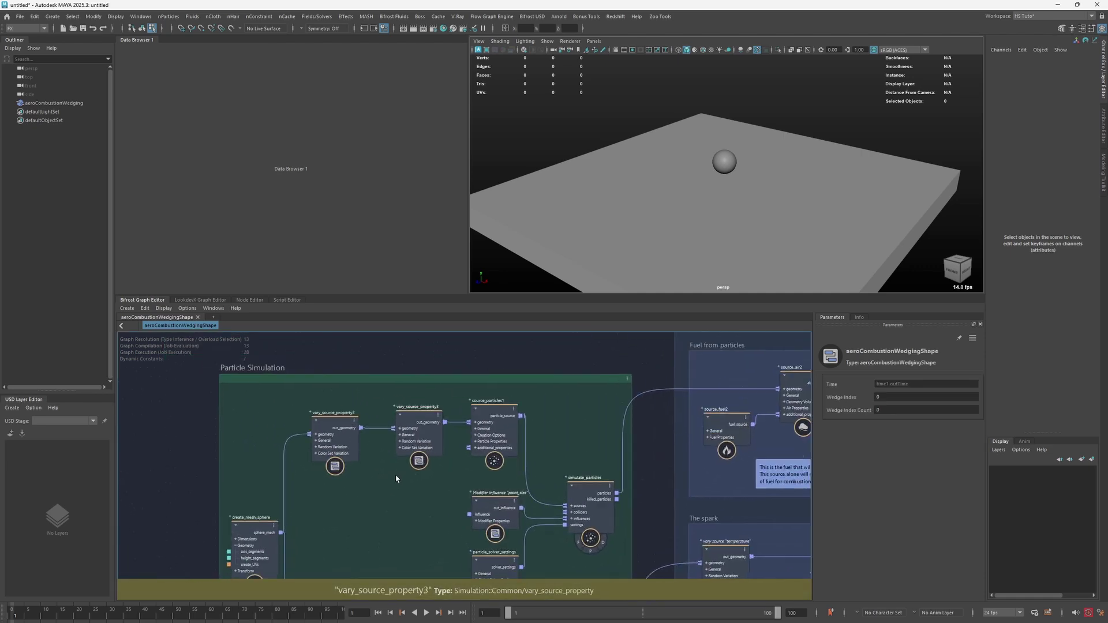
drag(415, 438, 410, 438)
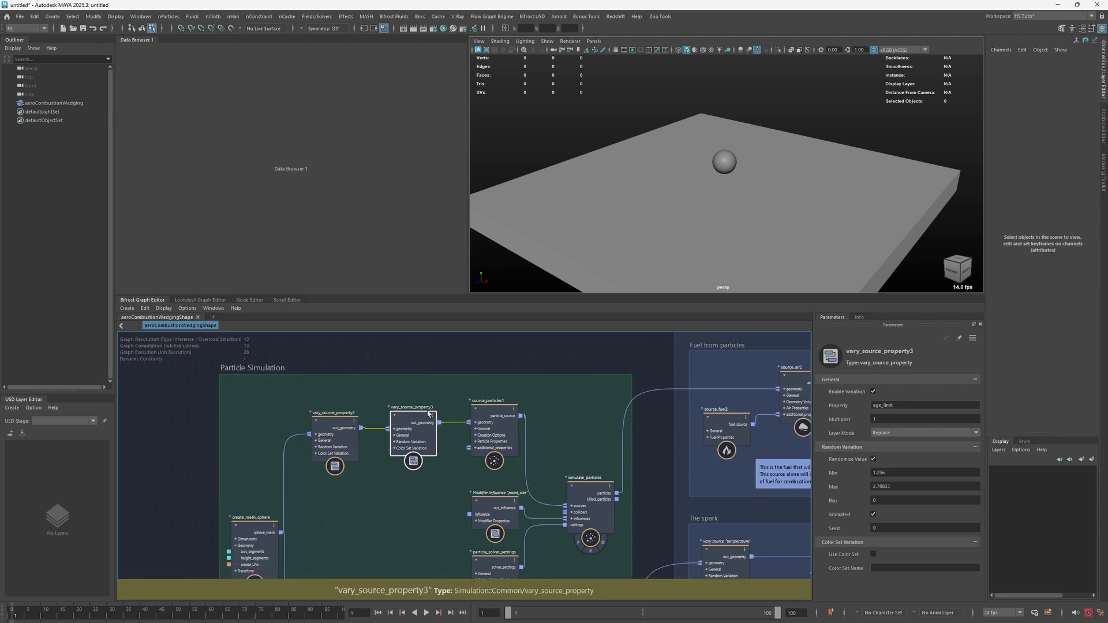
double_click(434, 411)
drag(437, 407, 431, 407)
key(BackSpace)
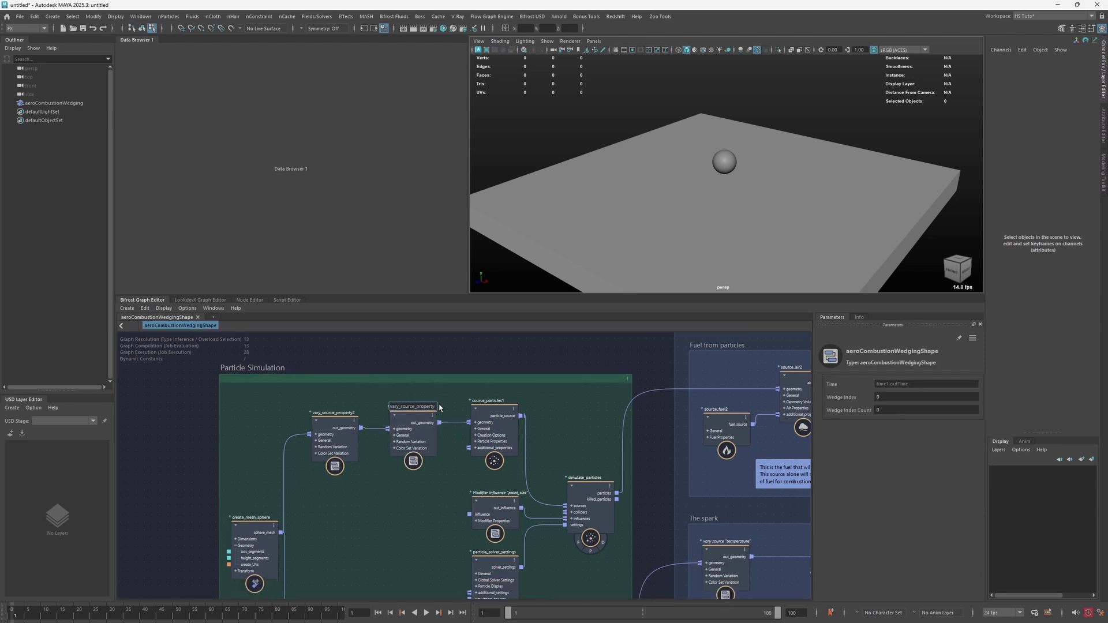
text({})
text((propert)
text(y))
key(Return)
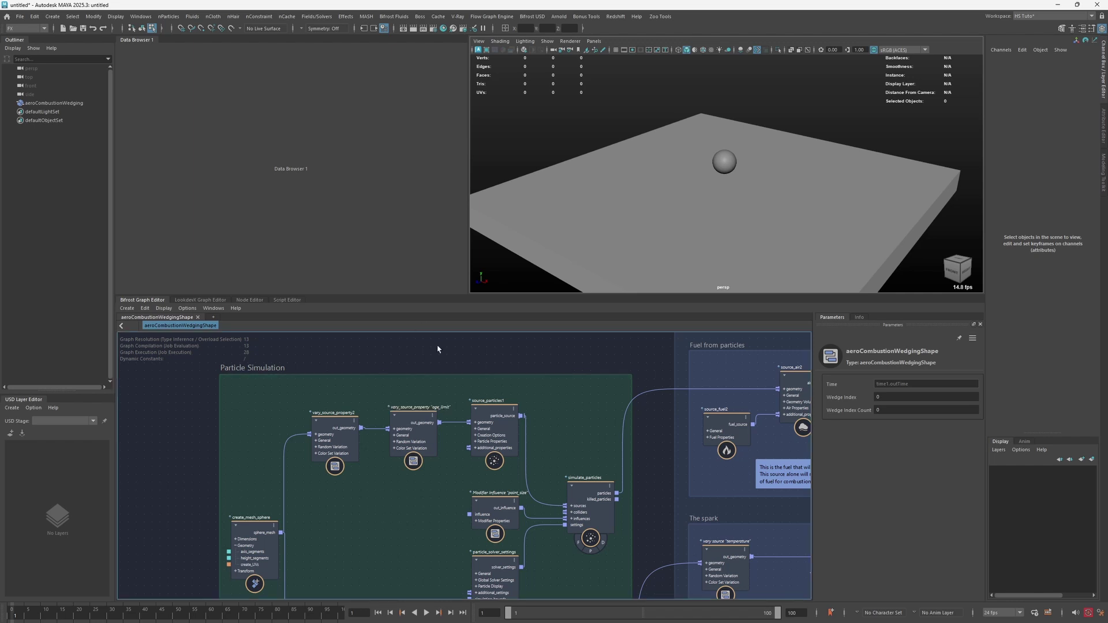
Inspect the General ports of the "age_limit" variation node to check the property port's name, and collapse them again
click(398, 436)
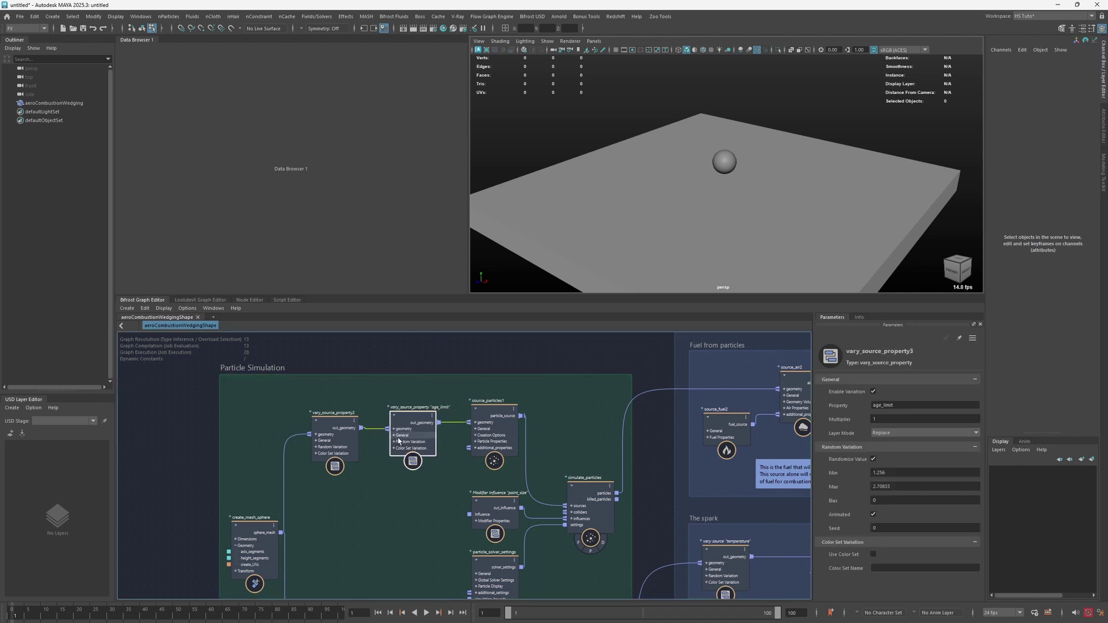
click(398, 436)
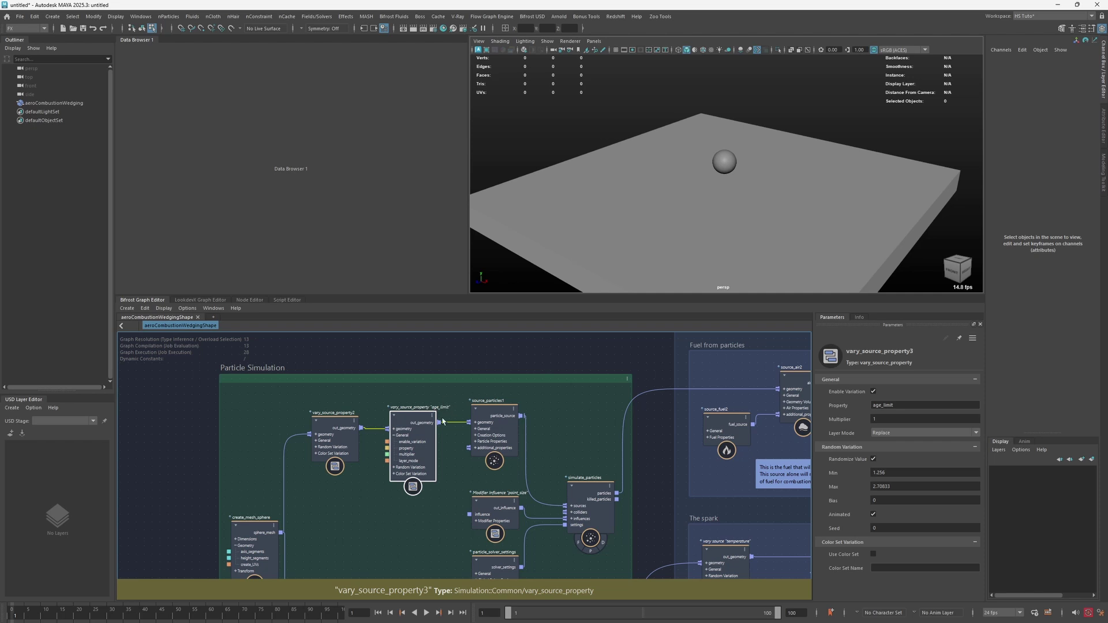
click(400, 437)
double_click(411, 408)
Replace the trailing 2 in the vary_source_property2 node's title with {property} so it displays the varied property
double_click(357, 413)
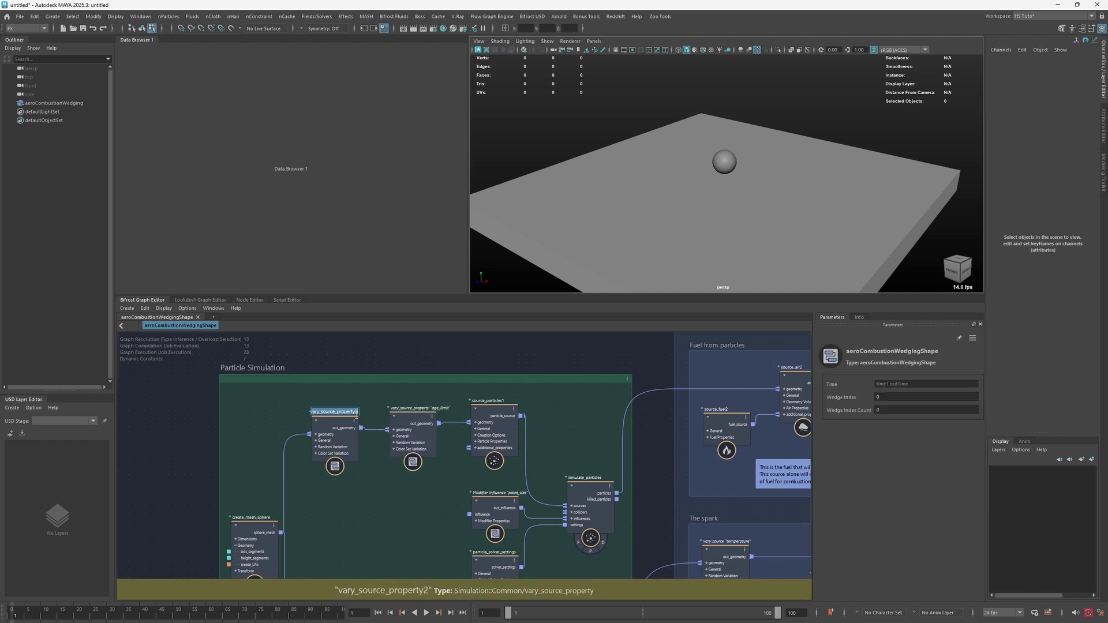
click(356, 413)
key(BackSpace)
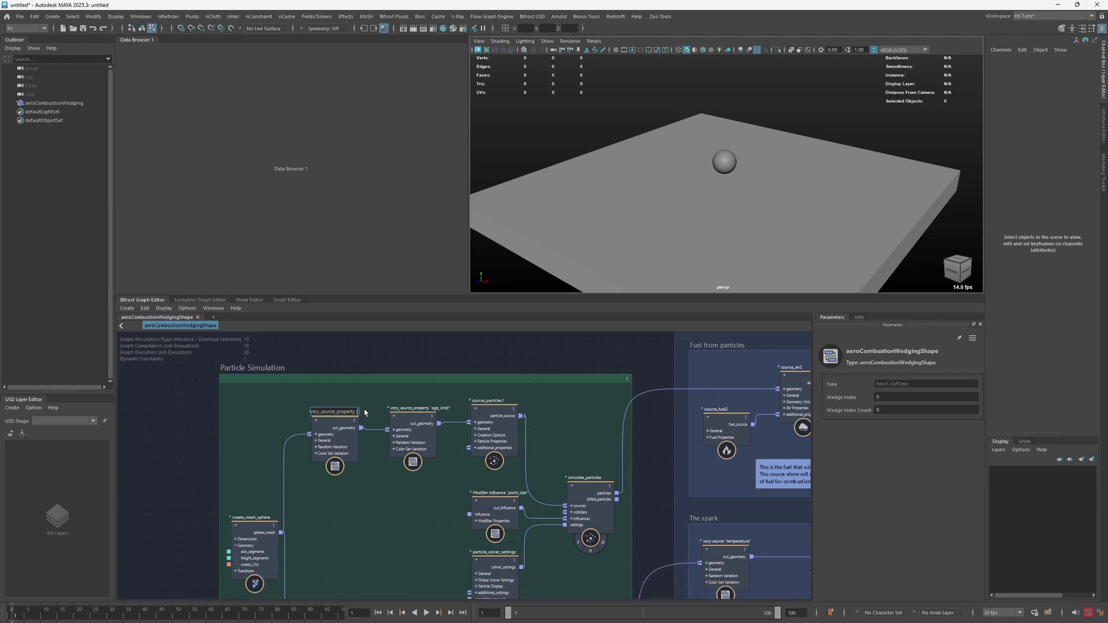
text((property))
key(Return)
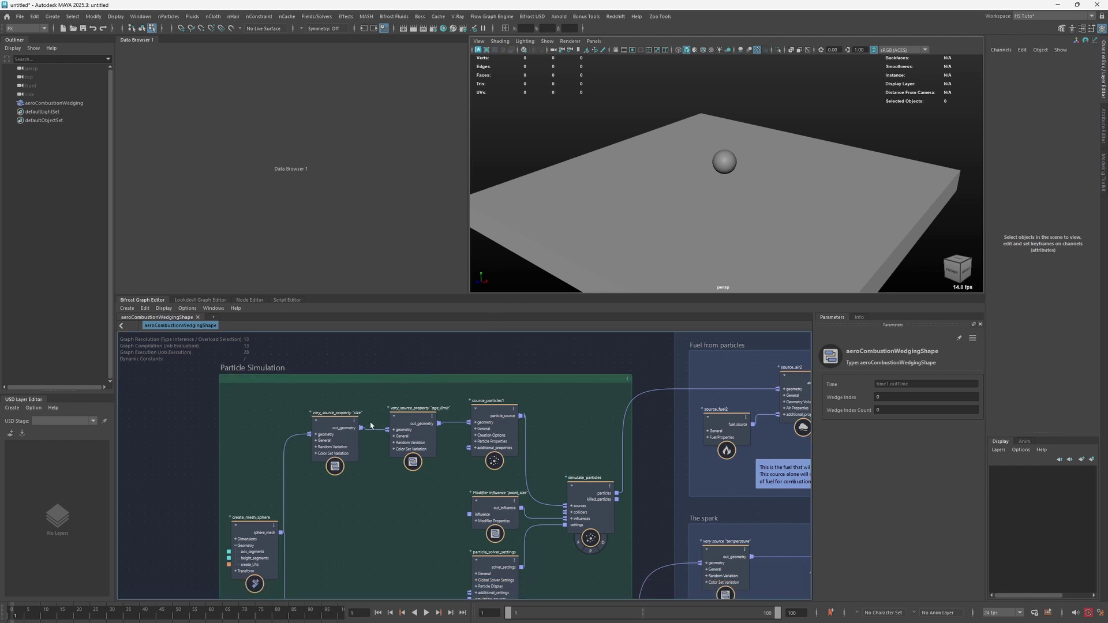
Inspect the General ports of the "size" variation node, collapse them again and deselect the node
click(338, 434)
click(316, 441)
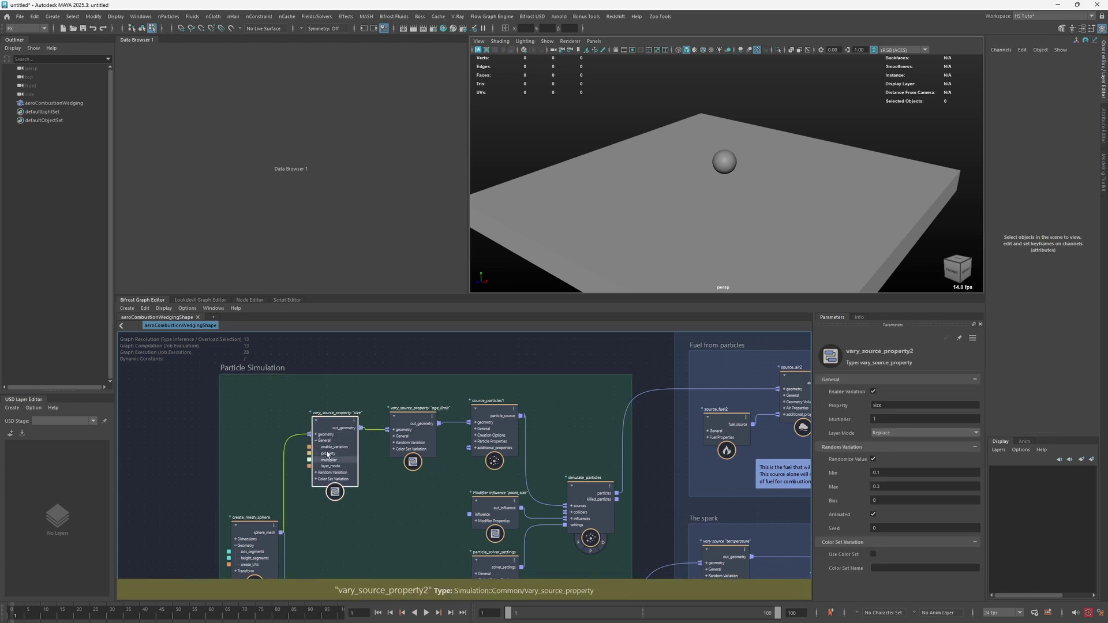
click(316, 441)
click(427, 487)
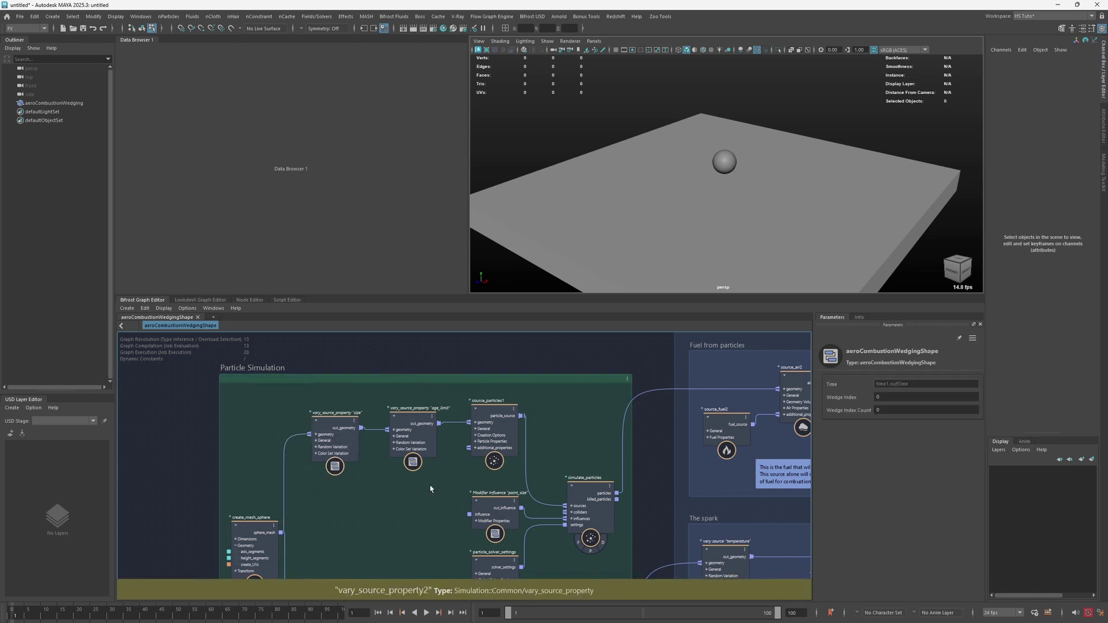
alt+middle_drag(427, 487, 412, 467)
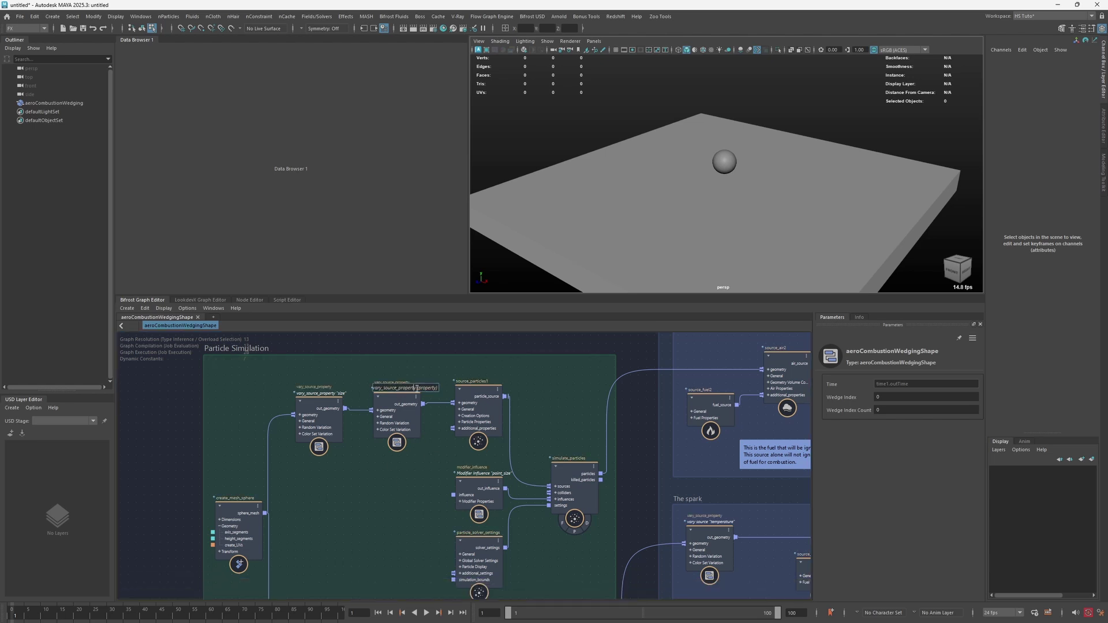
Shorten the title of the "age_limit" variation node to {property} only, and select the node to check it
double_click(403, 389)
key(BackSpace)
key(Return)
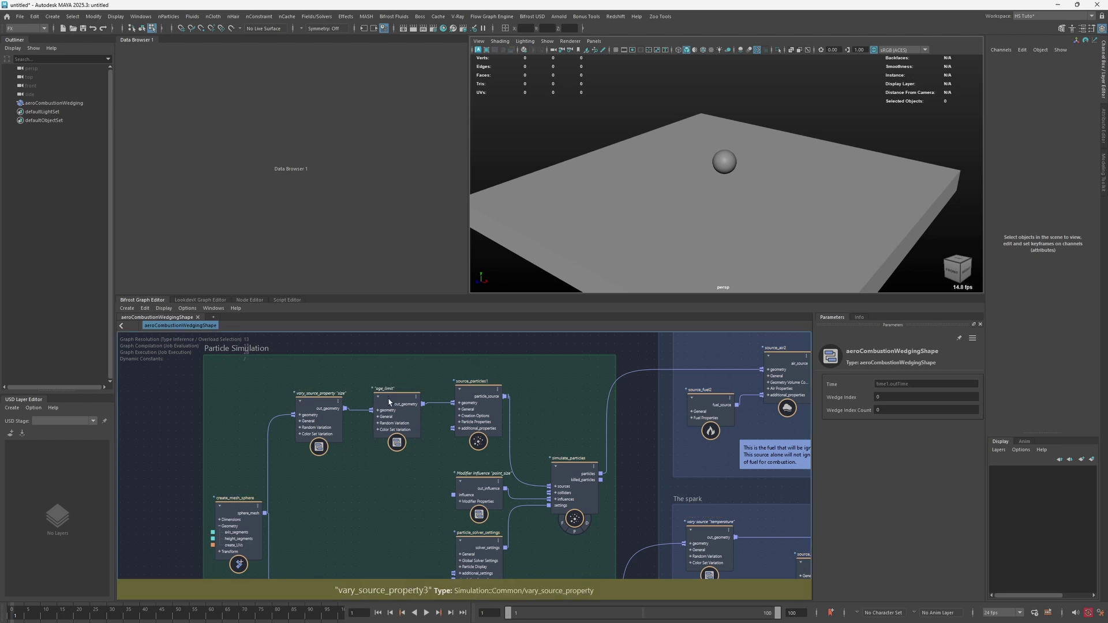
scroll(424, 384, up, 3)
click(404, 404)
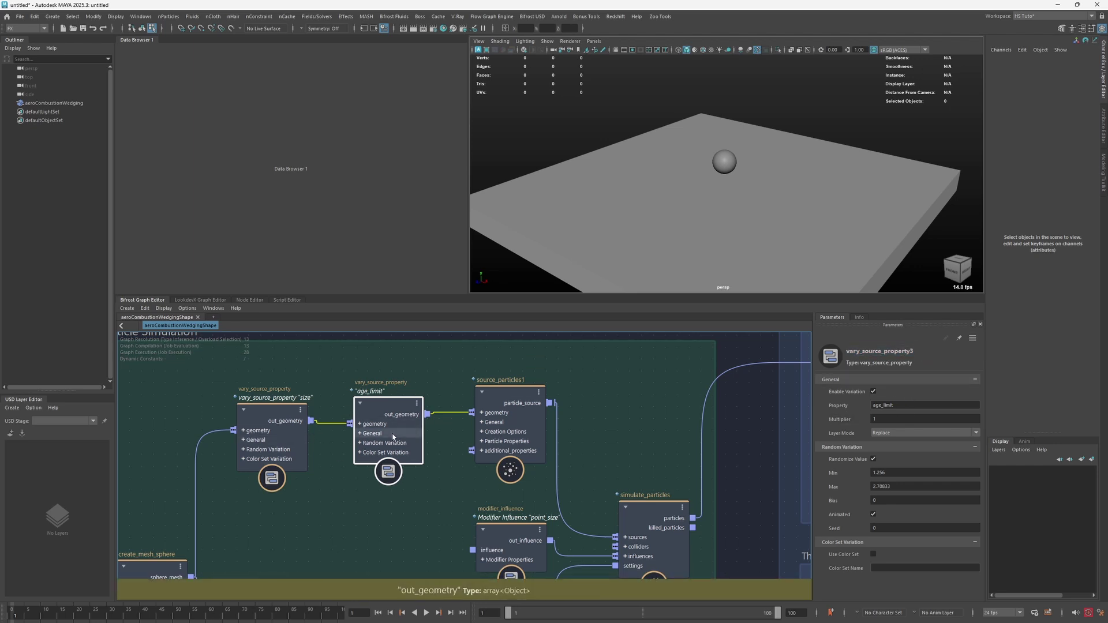
Examine the modifier_influence node's parameters, in particular the point_size property and how it is multiplied
scroll(428, 480, down, 2)
scroll(428, 480, down, 2)
click(434, 456)
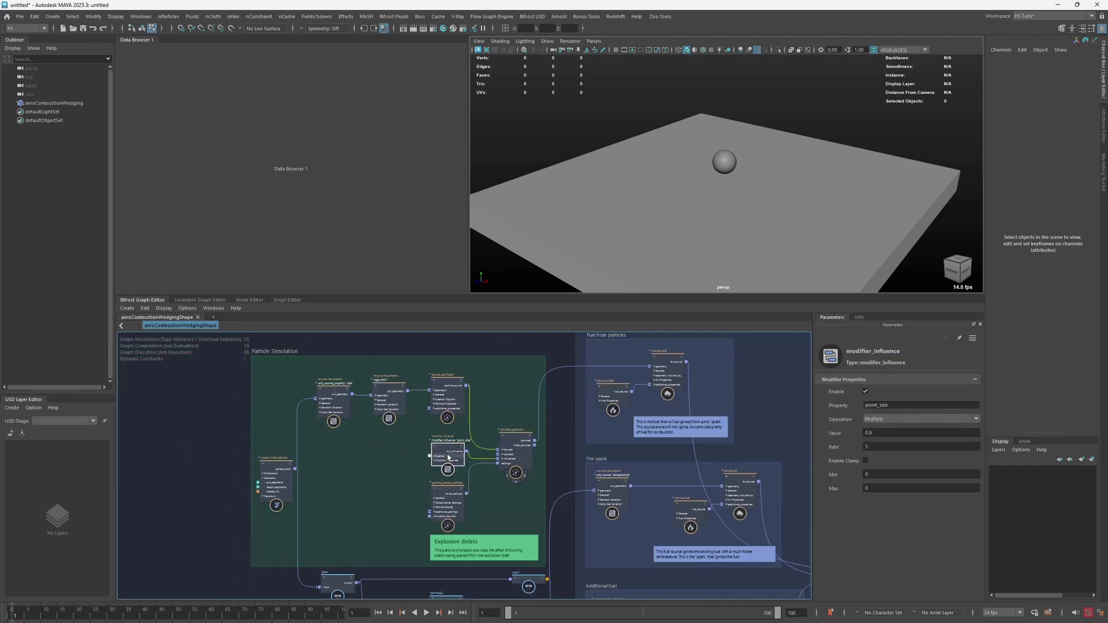
alt+middle_drag(421, 457, 390, 450)
scroll(392, 449, up, 1)
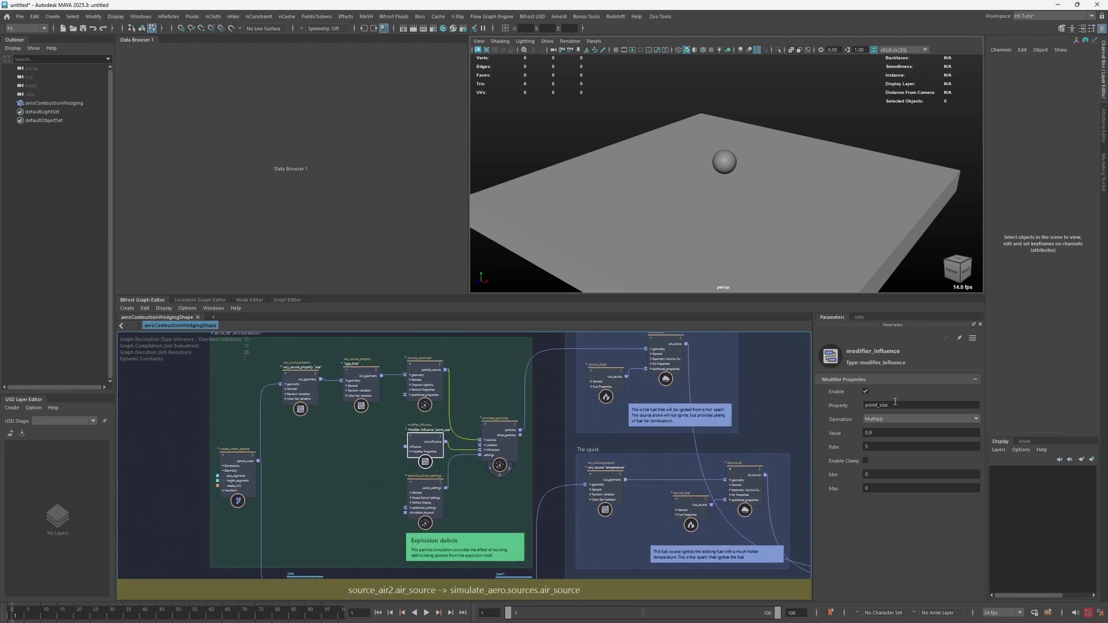
drag(892, 404, 825, 402)
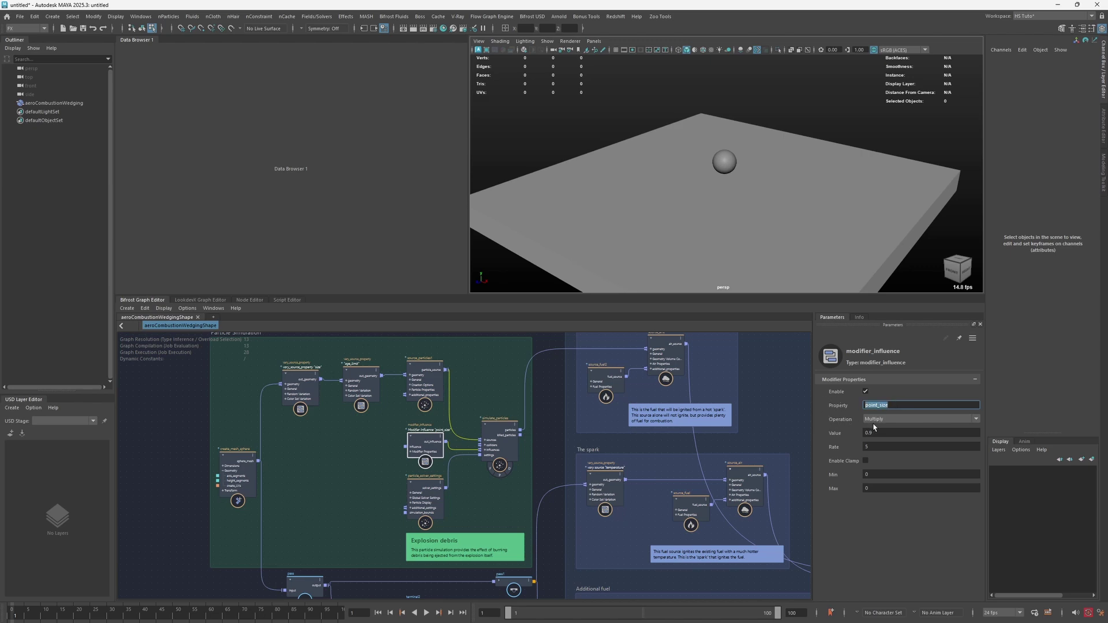
click(900, 405)
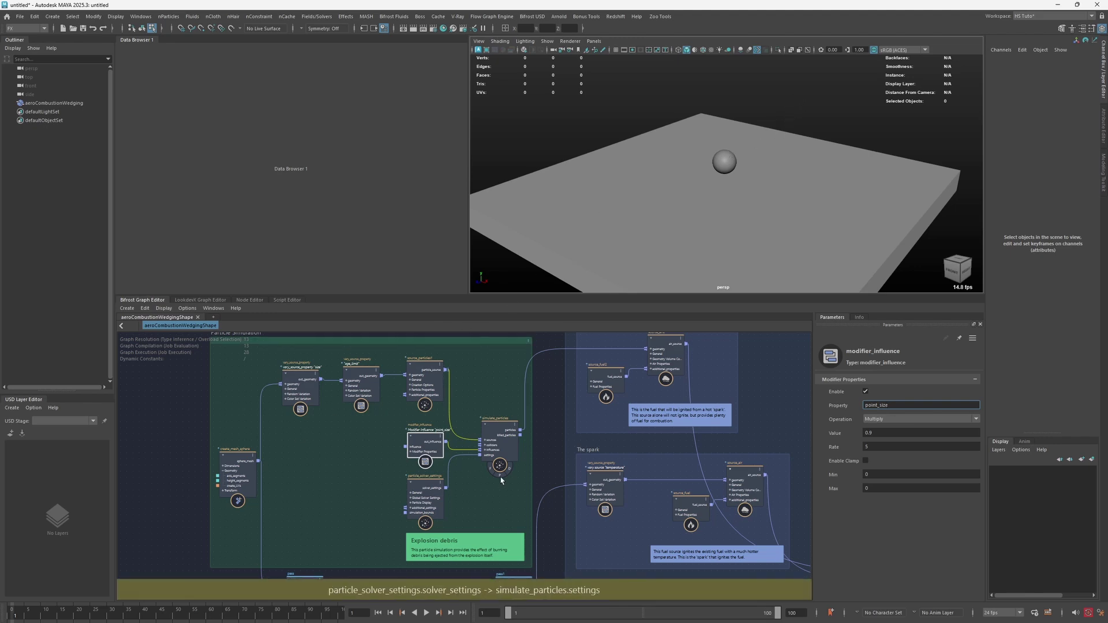
Play the simulation with the simulate_particles output previewed, view the scene from different angles and distances, and rewind to frame 1
key(alt+v)
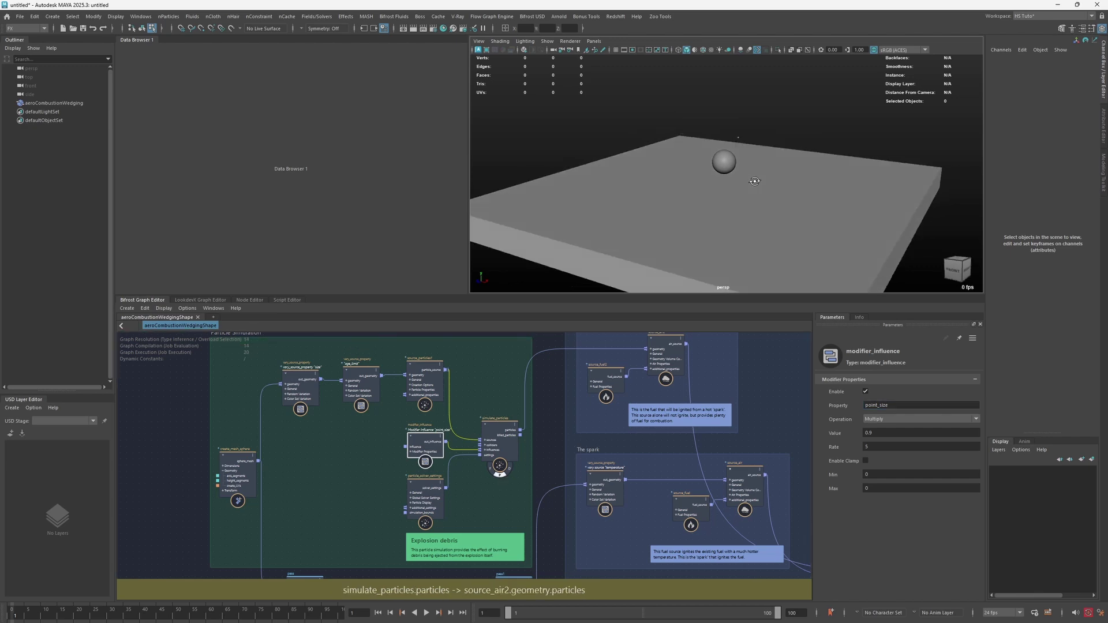
key(alt+v)
scroll(739, 185, down, 5)
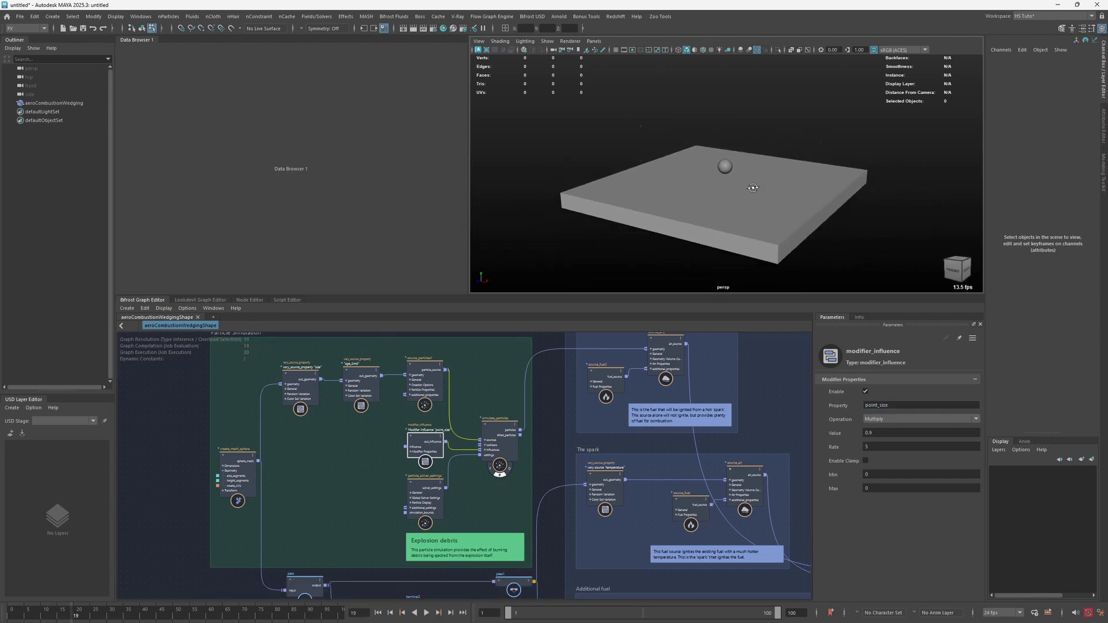
alt+drag(747, 183, 736, 179)
alt+right_drag(833, 152, 840, 154)
key(alt+v)
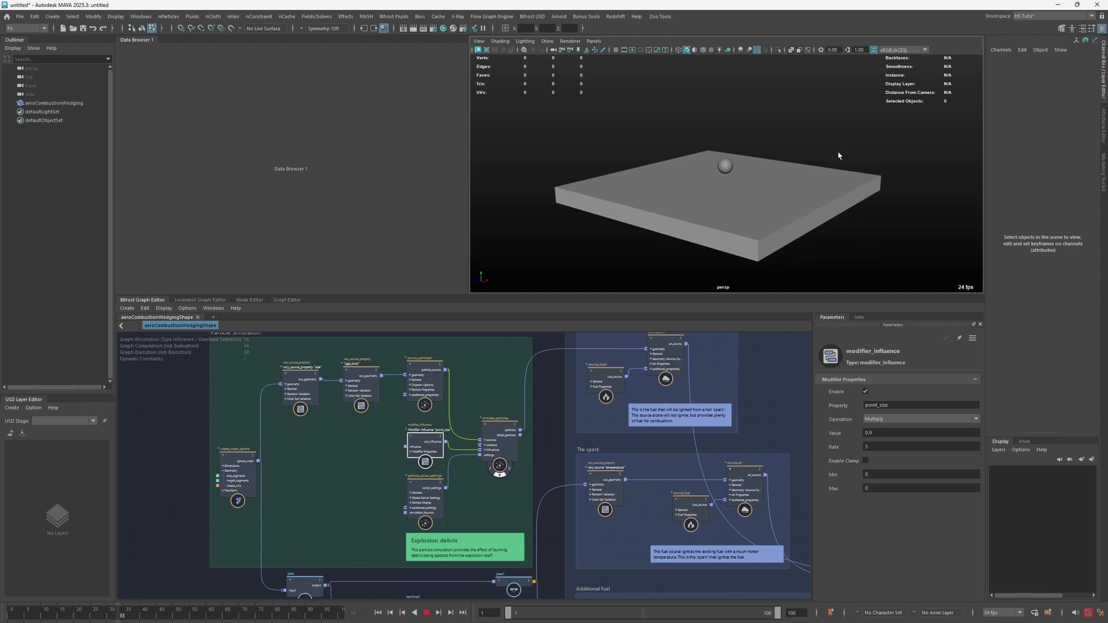
key(alt+v)
alt+middle_drag(880, 156, 822, 164)
alt+right_drag(815, 162, 920, 144)
alt+middle_drag(920, 144, 828, 164)
key(alt+v)
key(alt+v)
alt+right_drag(875, 179, 500, 218)
alt+middle_drag(609, 192, 703, 221)
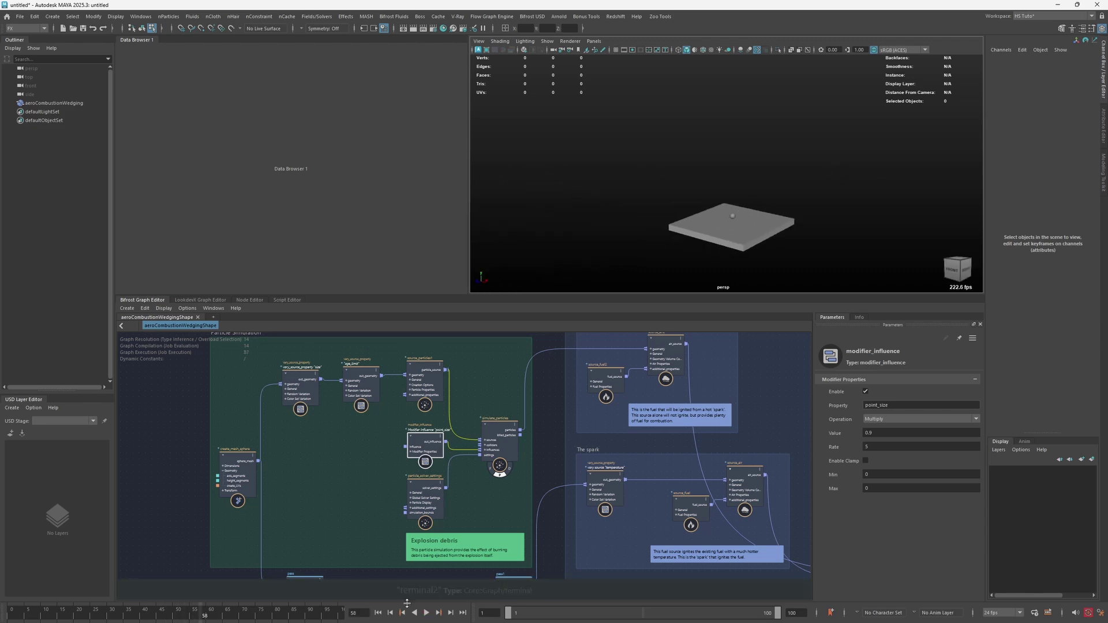
click(379, 613)
click(426, 501)
click(497, 502)
Select the simulate_particles node and follow its particles output into the Fuel from particles group
alt+middle_drag(521, 474, 470, 478)
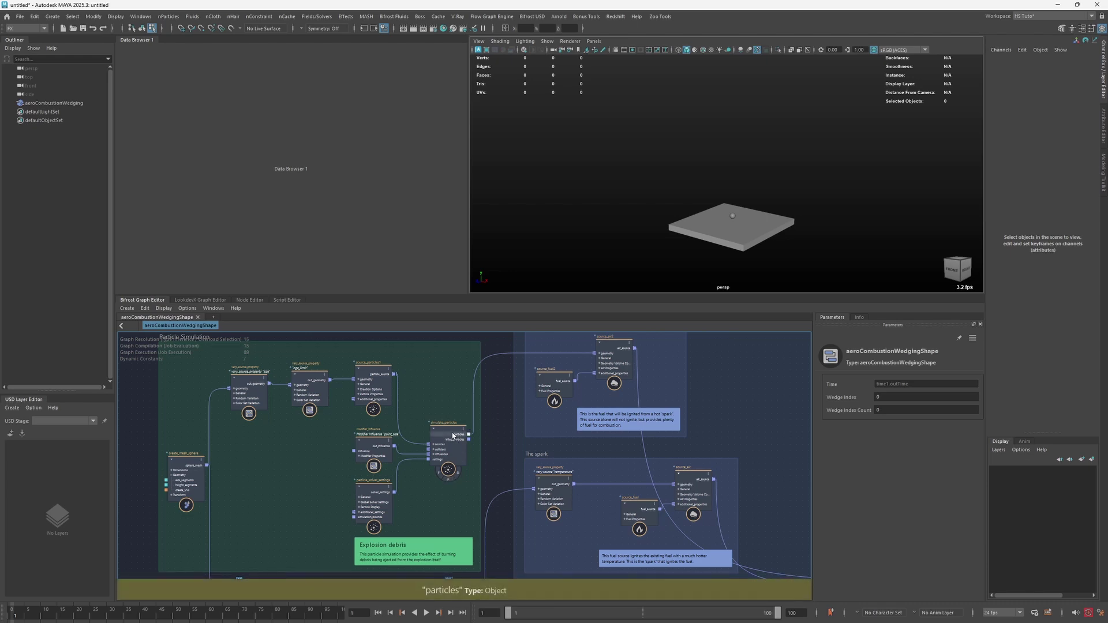
drag(448, 440, 454, 426)
alt+middle_drag(651, 356, 637, 386)
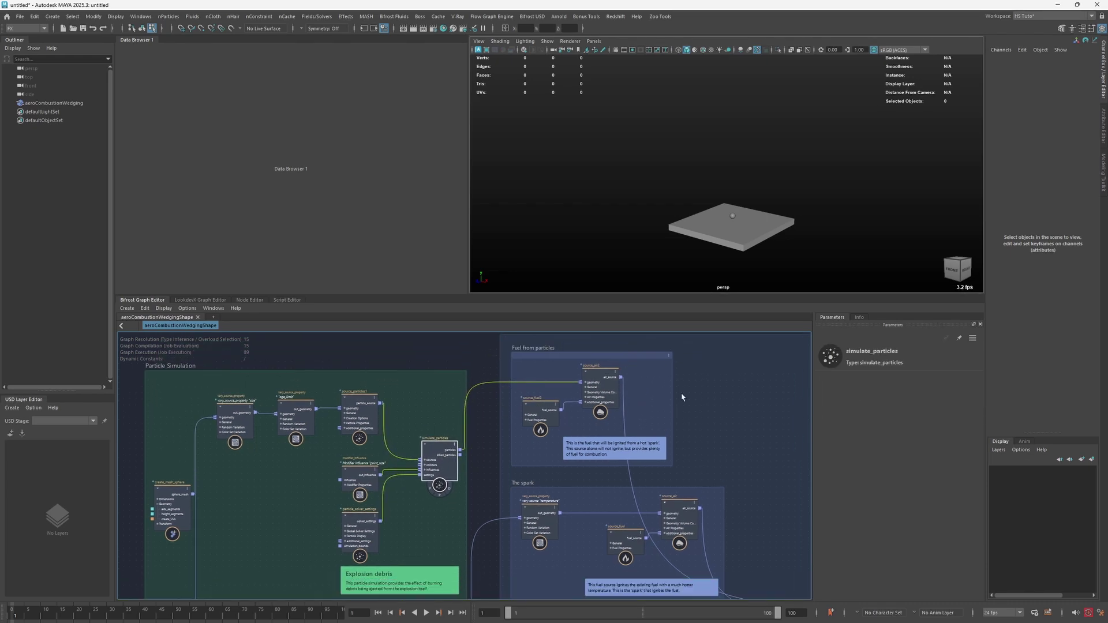
alt+middle_drag(778, 407, 553, 430)
scroll(552, 429, down, 2)
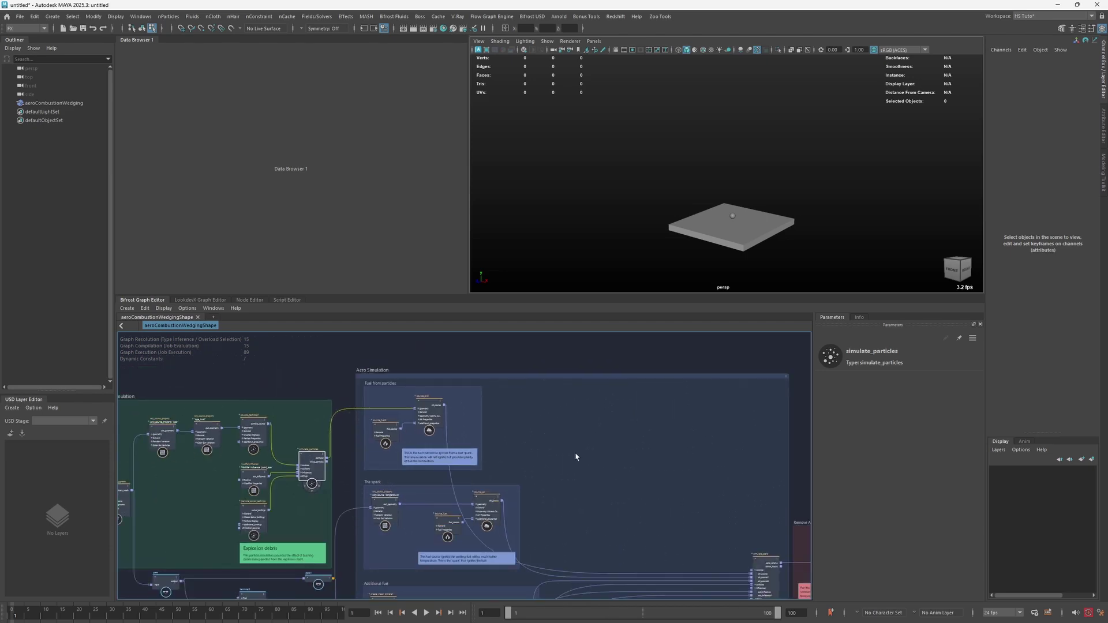
Locate the Aero Simulation group within the whole graph and examine how simulate_particles connects to source_air2
click(510, 381)
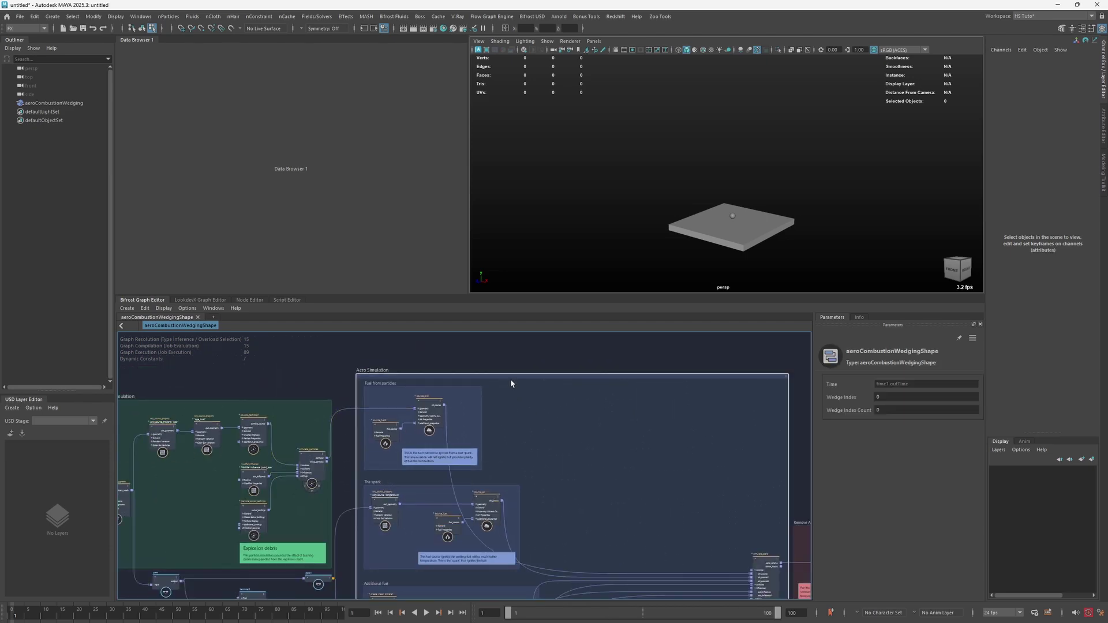
key(a)
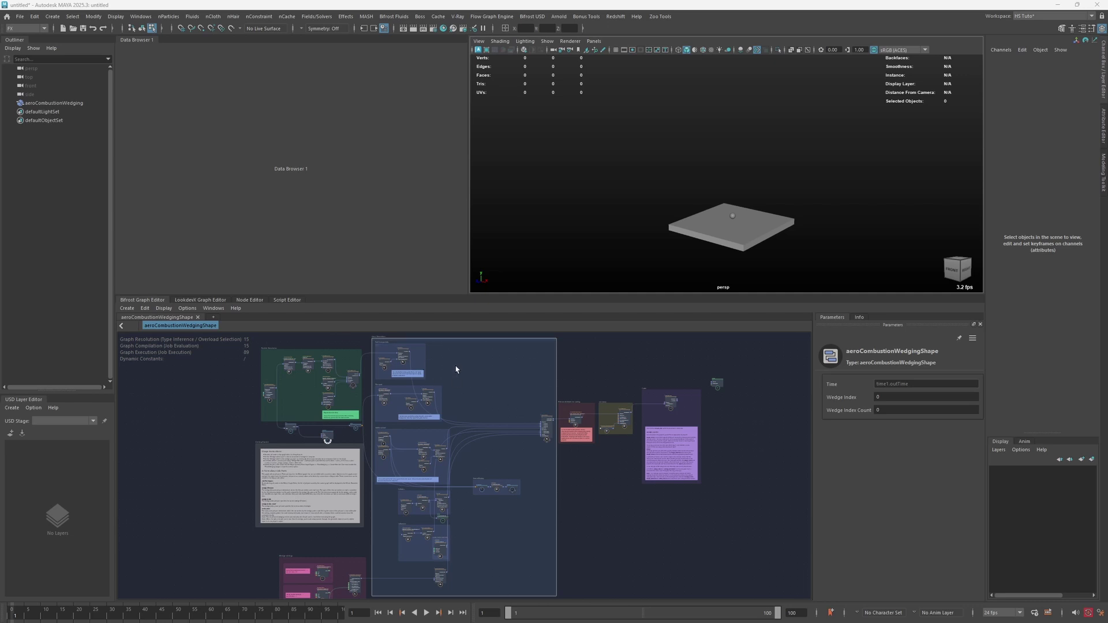
scroll(459, 371, up, 3)
alt+middle_drag(493, 369, 631, 440)
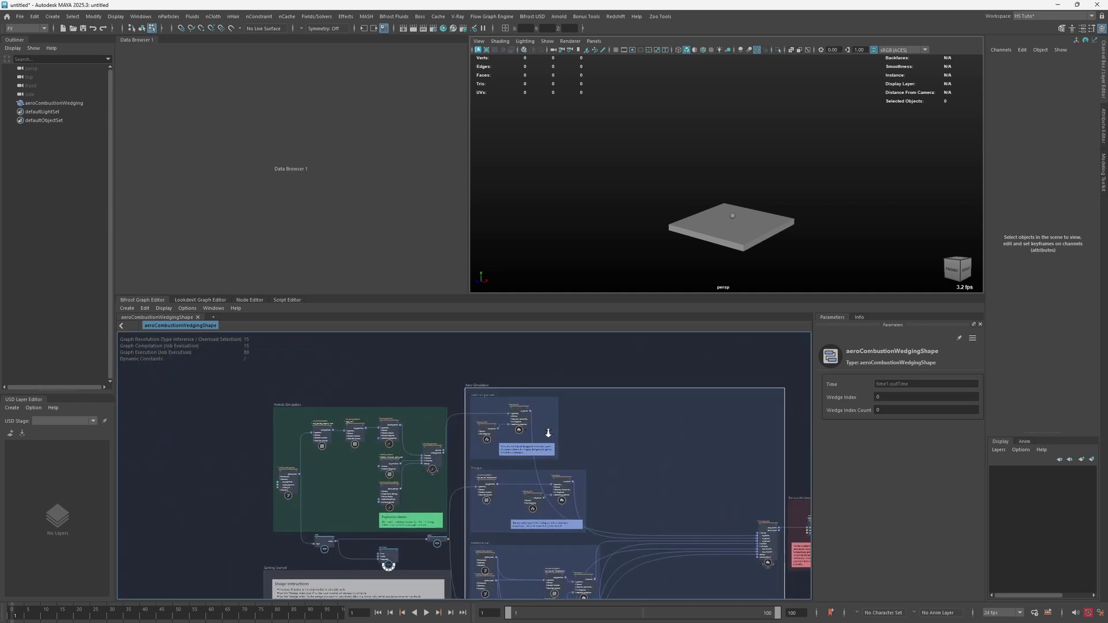
scroll(456, 439, up, 3)
click(407, 470)
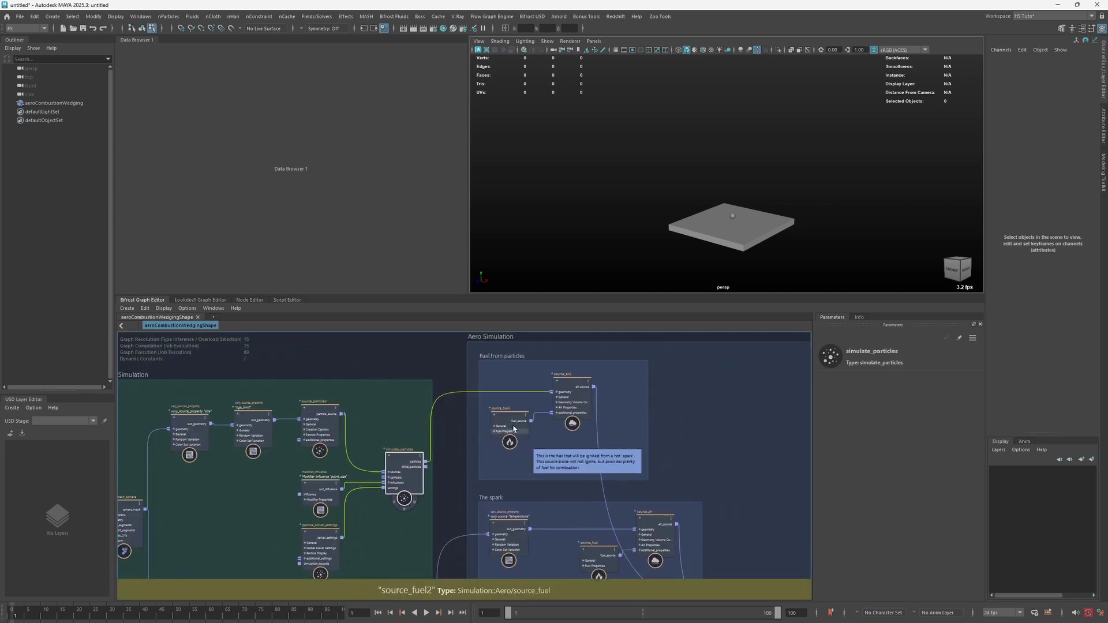
drag(572, 401, 578, 405)
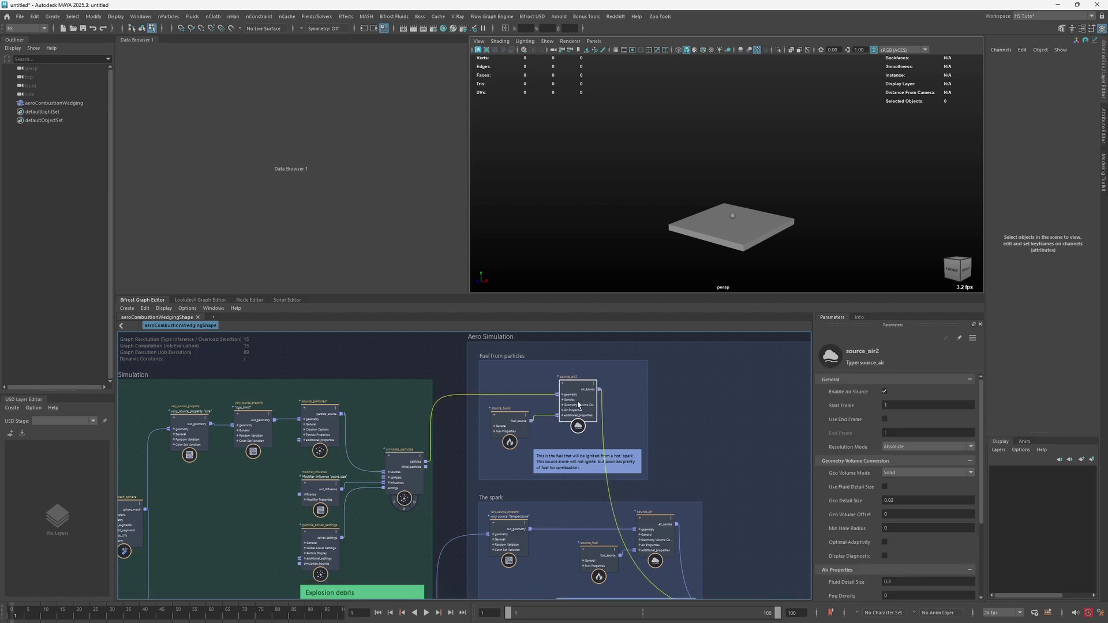
Examine the spark group, the temperature variation node under Additional fuel, and the connections into simulate_aero
alt+middle_drag(716, 454, 591, 322)
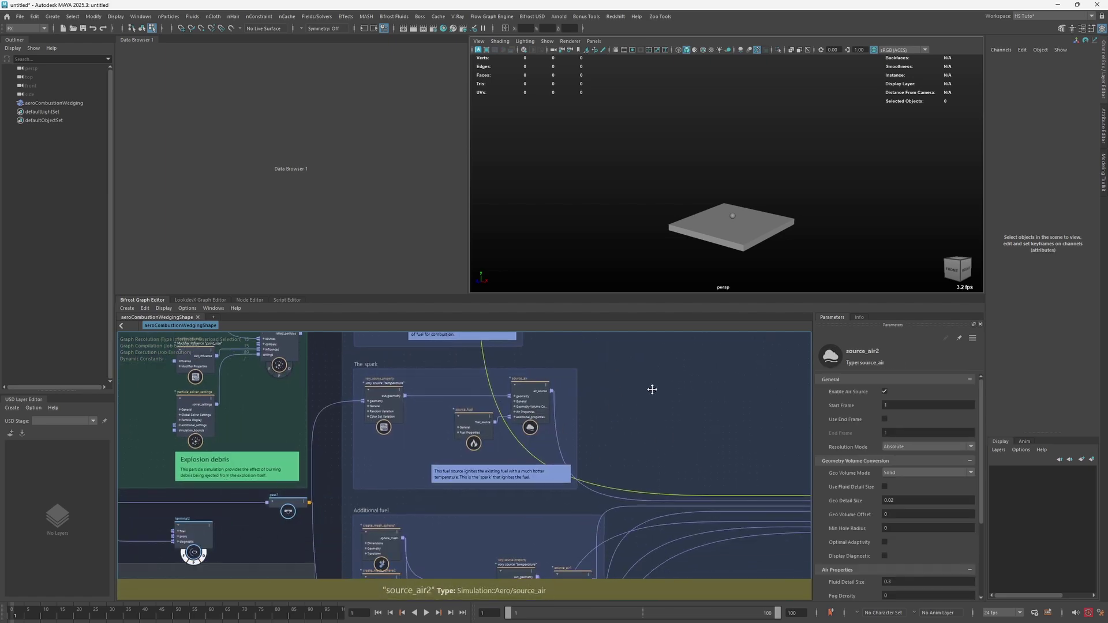
middle_drag(644, 350, 637, 238)
click(508, 464)
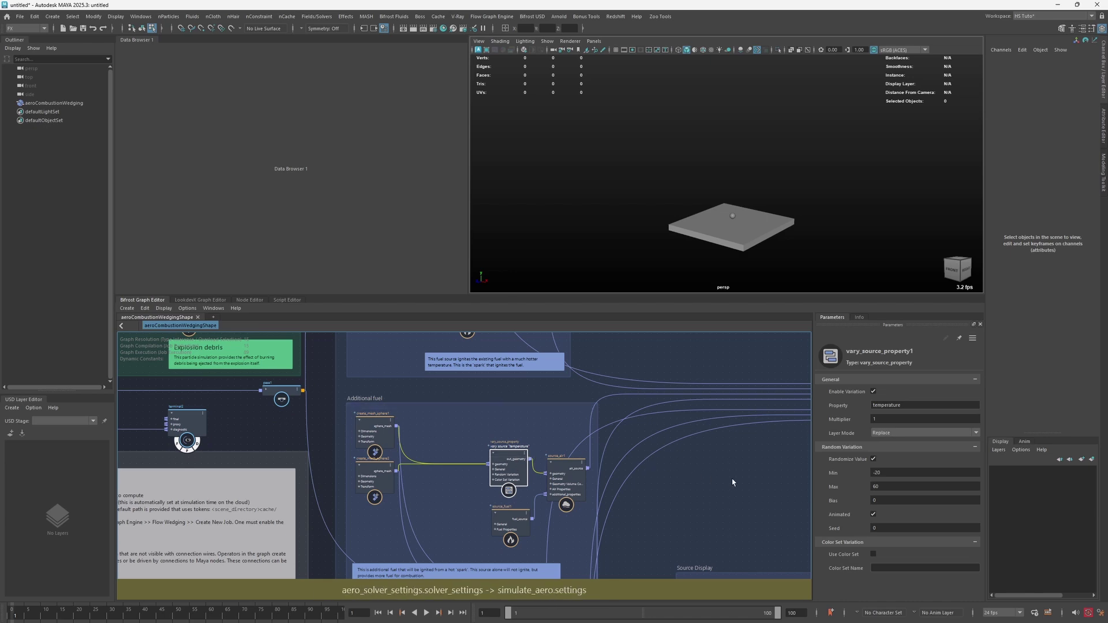
middle_drag(726, 479, 416, 528)
click(613, 445)
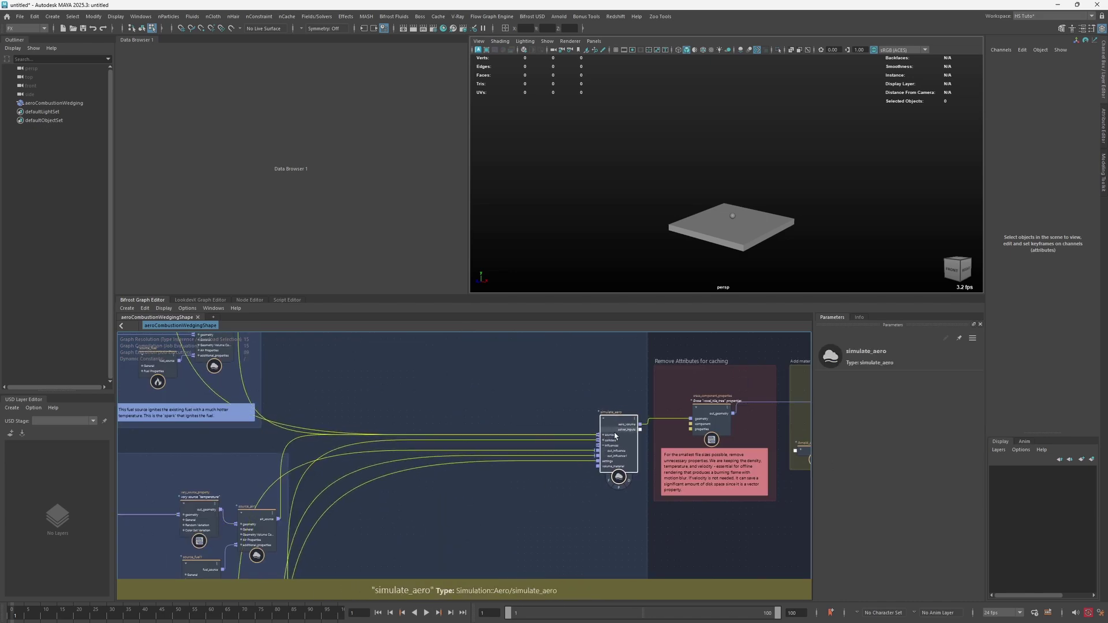
Review the source display, colliders and influences groups, checking the parameters of strong_initial_noise and aero_solver_settings
middle_drag(367, 574, 479, 445)
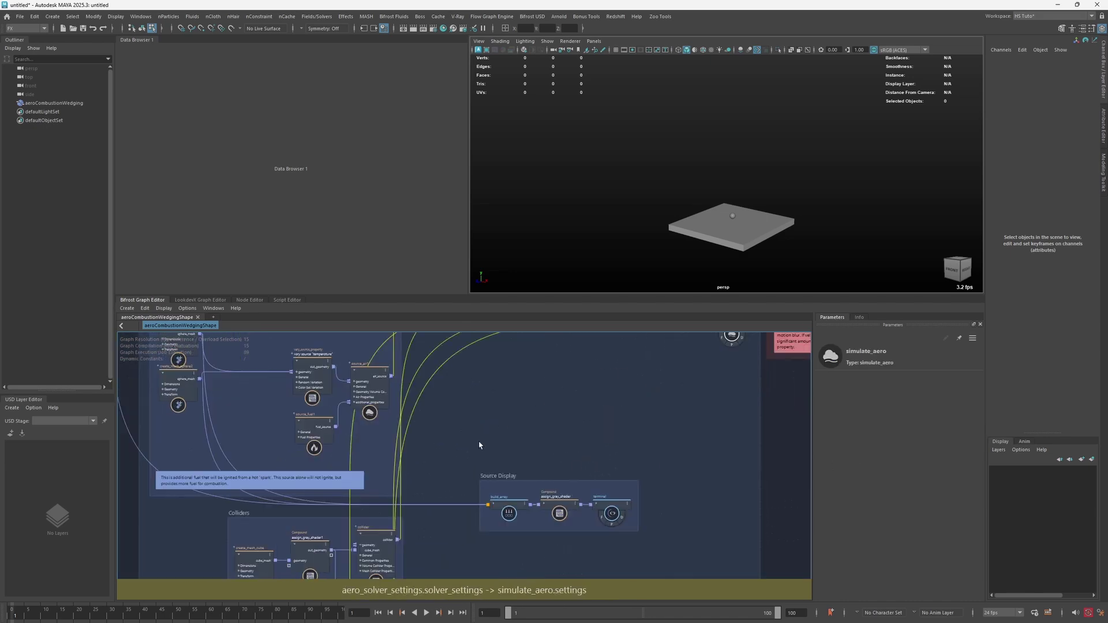
middle_drag(438, 525, 473, 503)
click(412, 527)
middle_drag(492, 546, 529, 372)
click(411, 514)
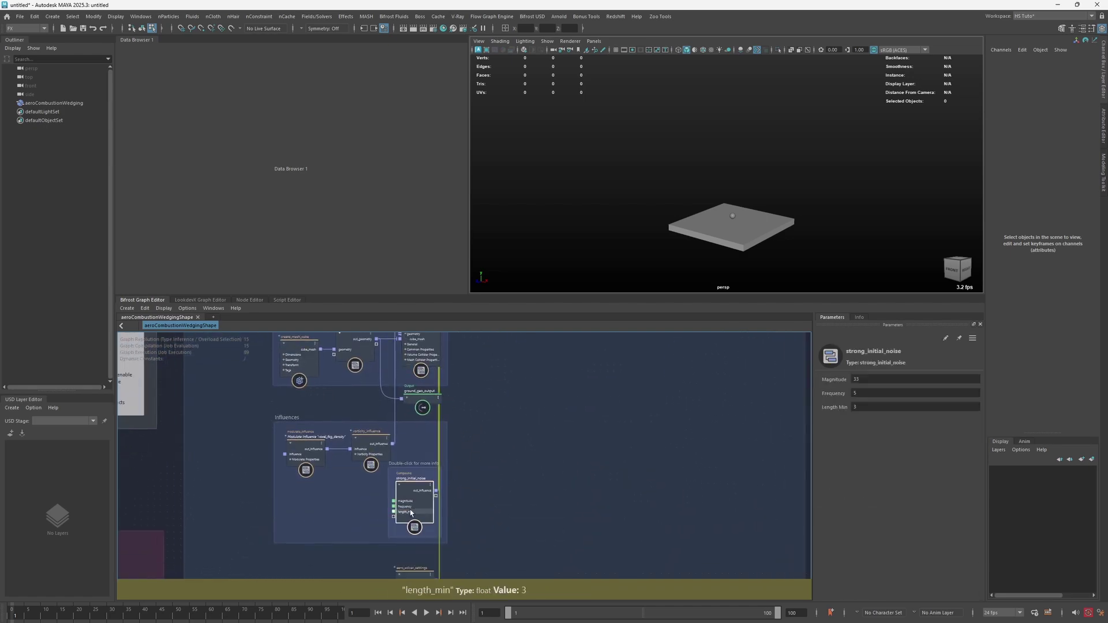
middle_drag(411, 513, 528, 364)
click(456, 456)
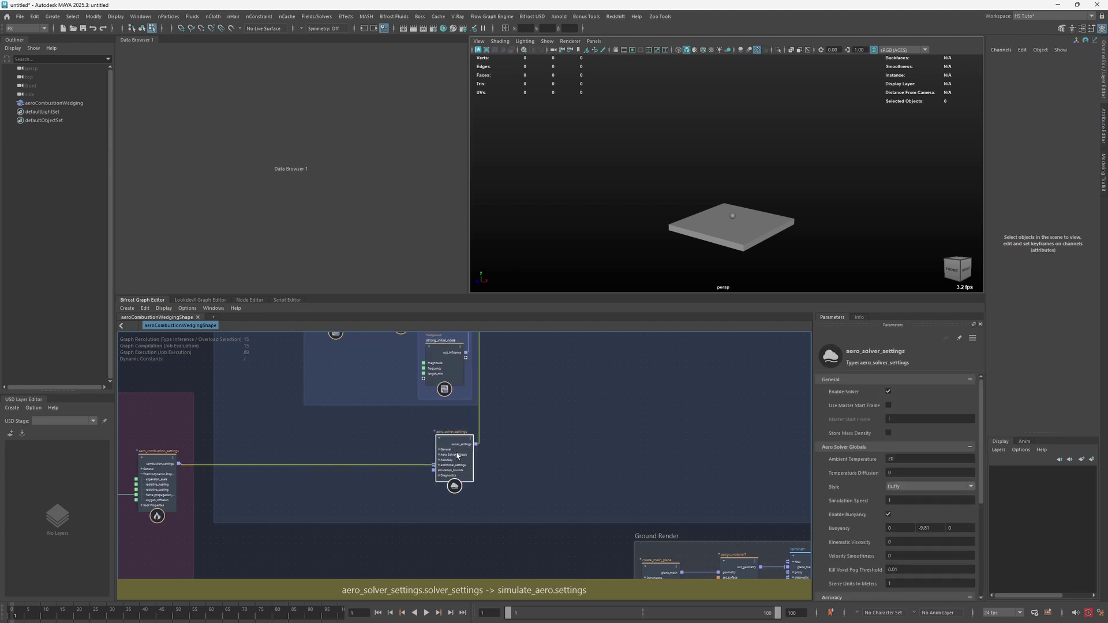
Return to source_air2 in the Fuel from particles group and look through its General, Geometry Volume Conversion and Air Properties parameters
middle_drag(537, 500, 538, 573)
middle_drag(515, 370, 534, 552)
middle_drag(529, 369, 545, 468)
scroll(510, 453, down, 5)
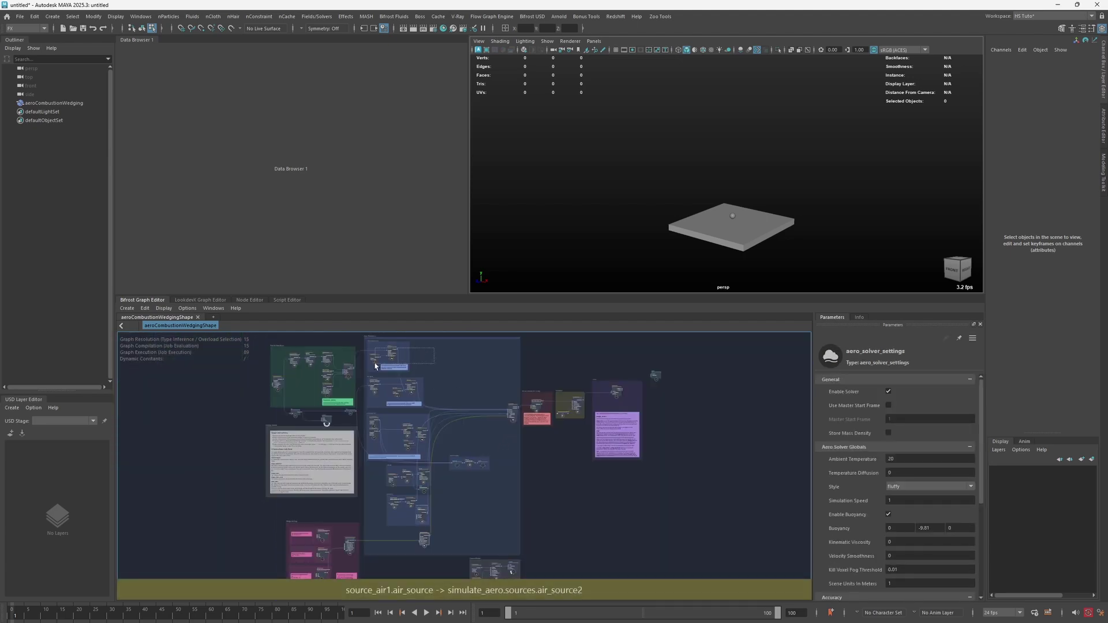
scroll(375, 365, up, 5)
click(505, 393)
scroll(505, 393, down, 1)
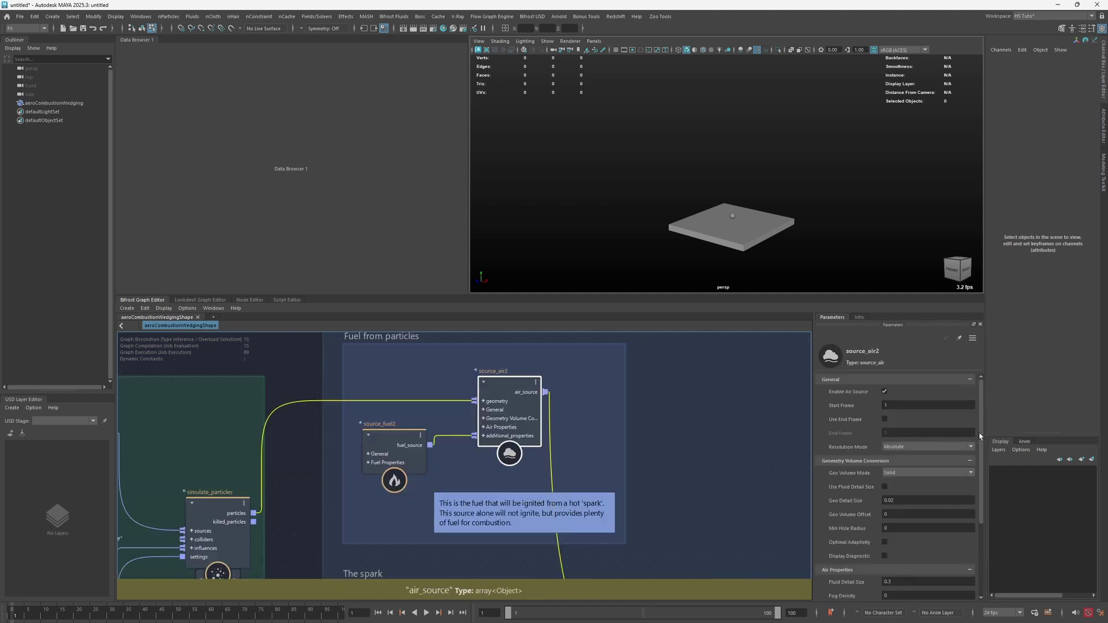
drag(979, 437, 999, 514)
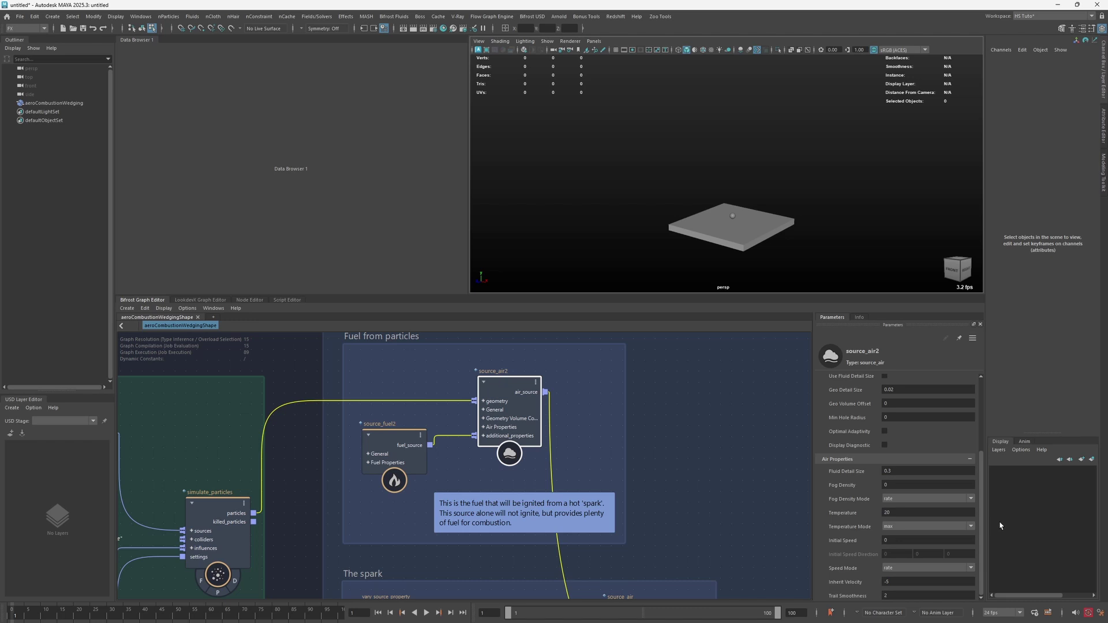
scroll(982, 426, up, 3)
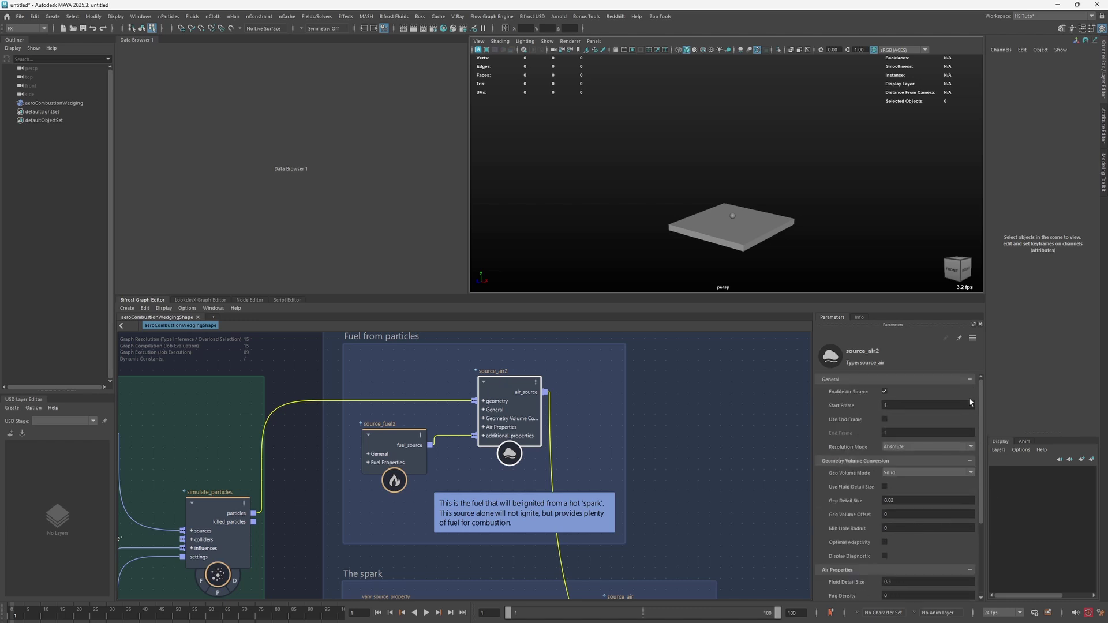
scroll(624, 442, down, 2)
alt+middle_drag(629, 443, 618, 440)
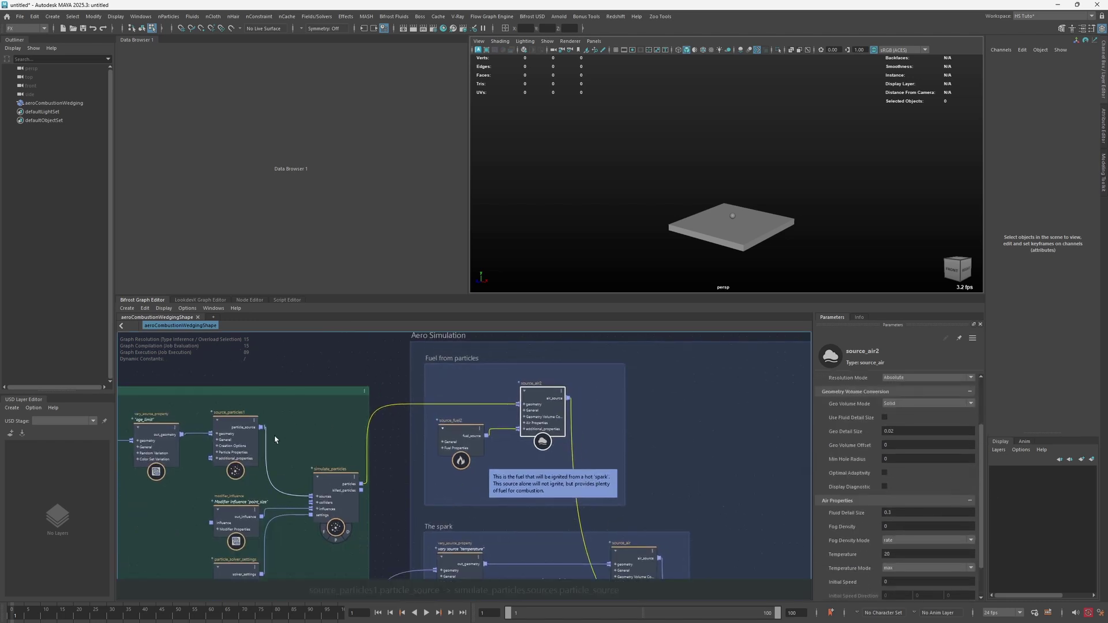
Examine source_air2's additional_properties input, the nodes that can be created for it, and the attached source_fuel2
alt+middle_drag(720, 503, 598, 449)
drag(452, 382, 465, 379)
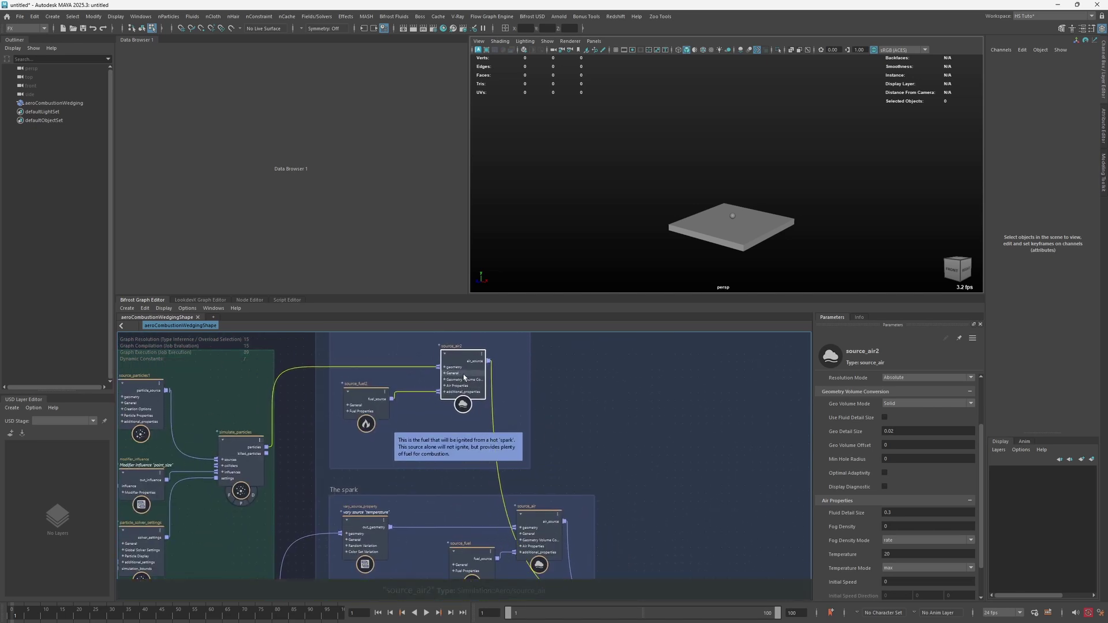
click(425, 416)
middle_drag(423, 413, 505, 418)
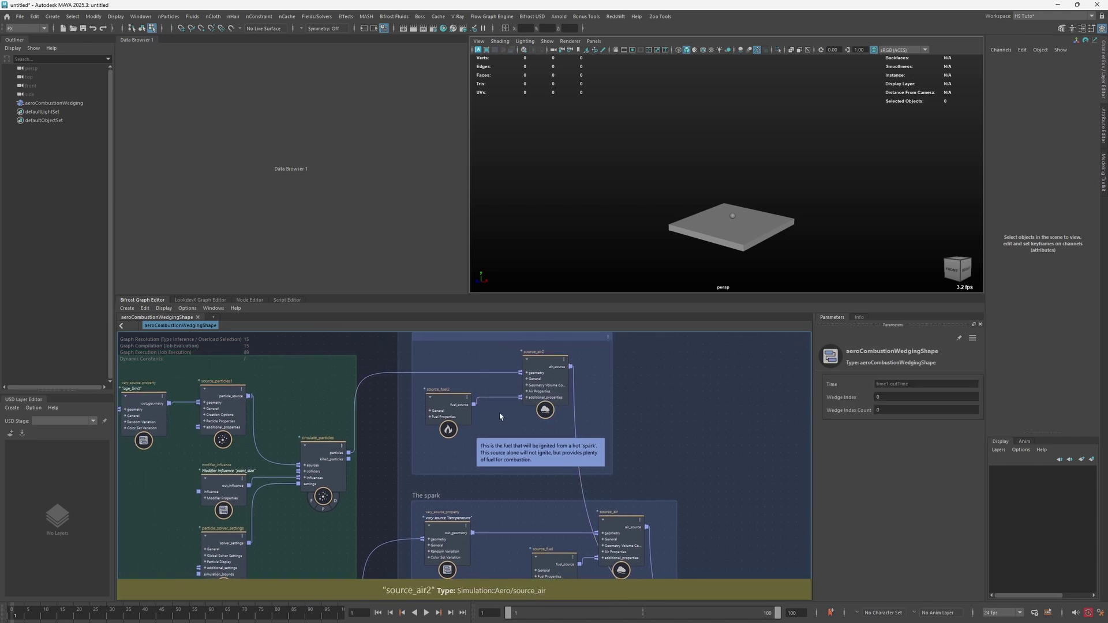
scroll(520, 413, up, 2)
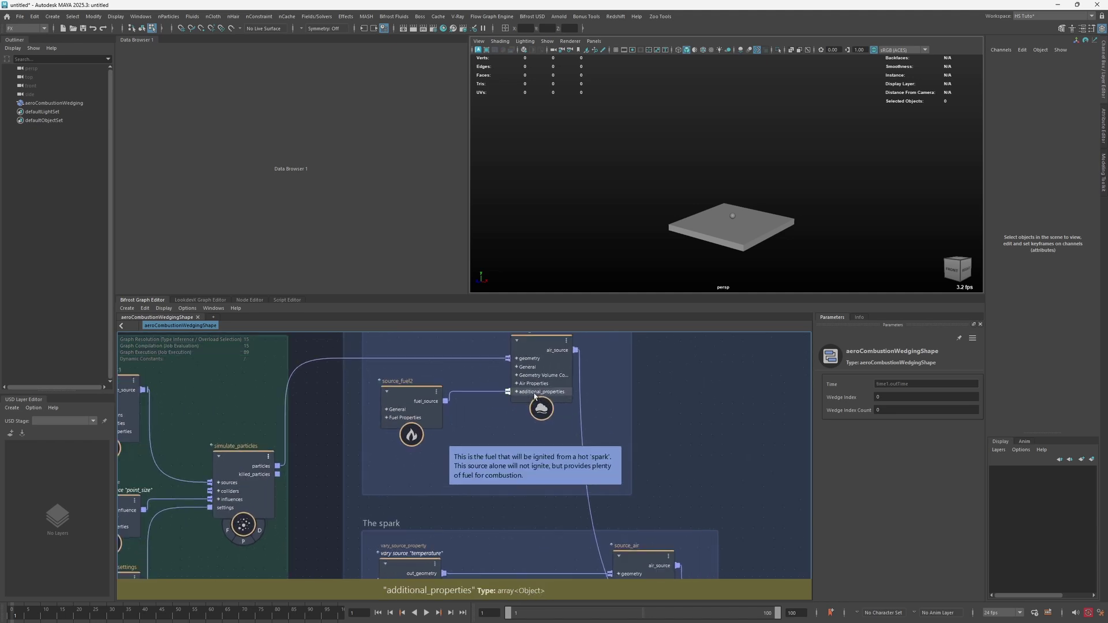
right_click(535, 396)
mouse_move(577, 419)
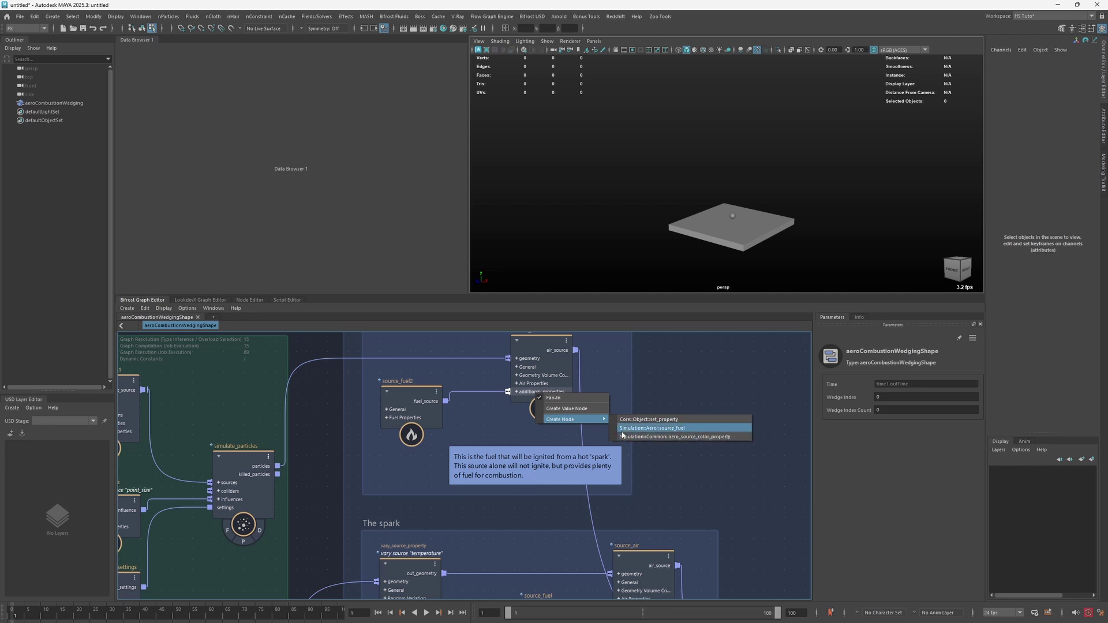
click(666, 433)
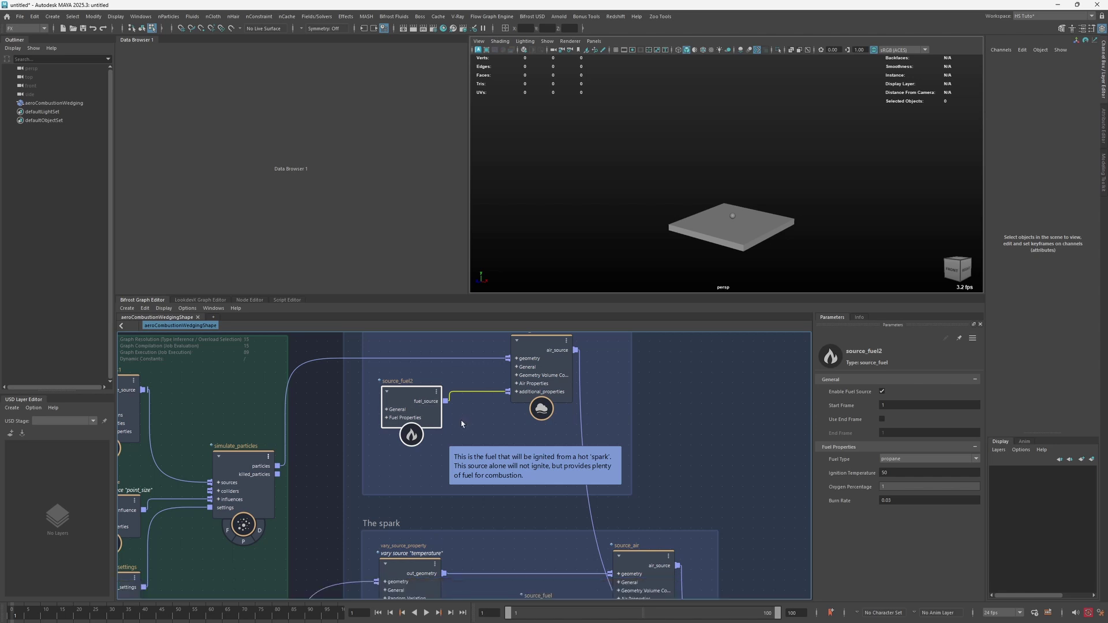
Compare the node types offered for source_particles1's additional_properties with those offered for source_air2's
middle_drag(324, 469, 482, 468)
right_click(278, 434)
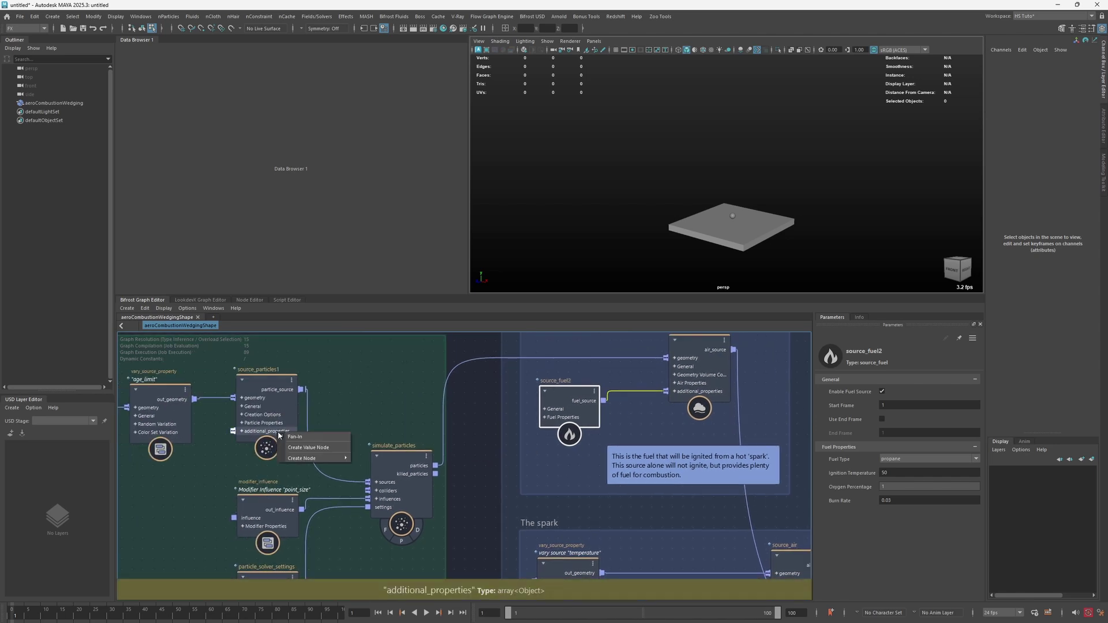
mouse_move(314, 458)
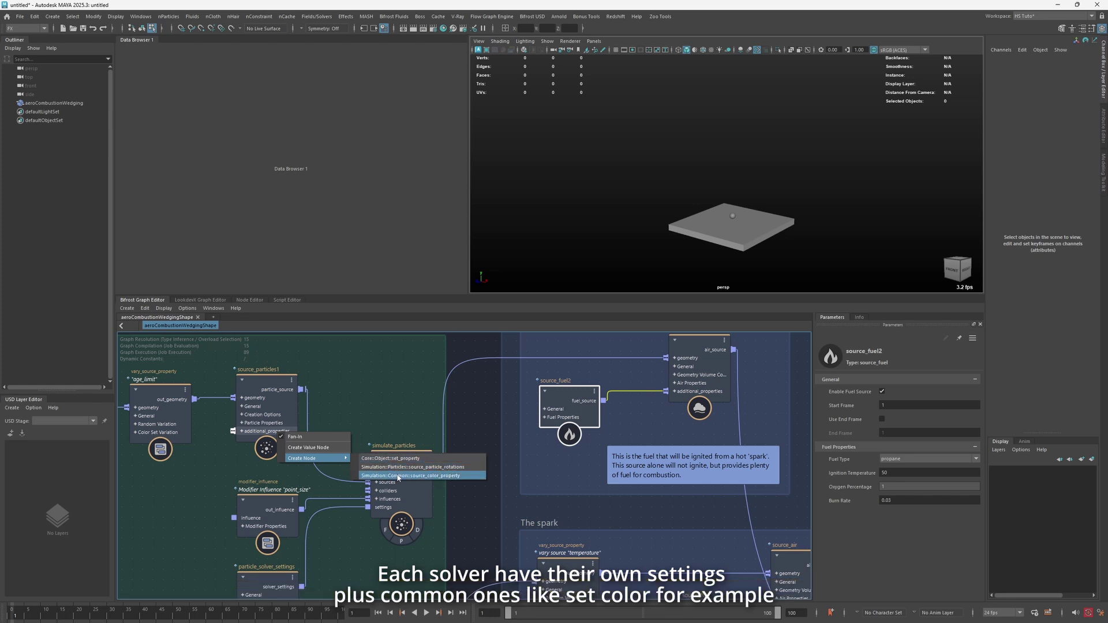
right_click(690, 393)
mouse_move(721, 419)
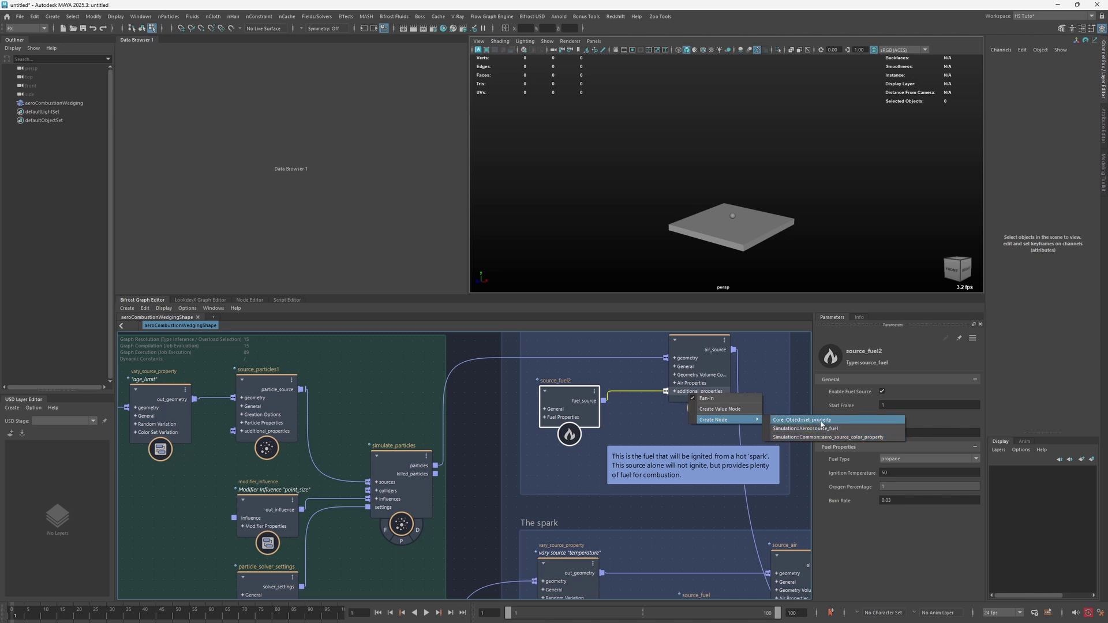
Create a set_property node for source_particles1's additional_properties and cut the connection between them
click(366, 408)
right_click(267, 431)
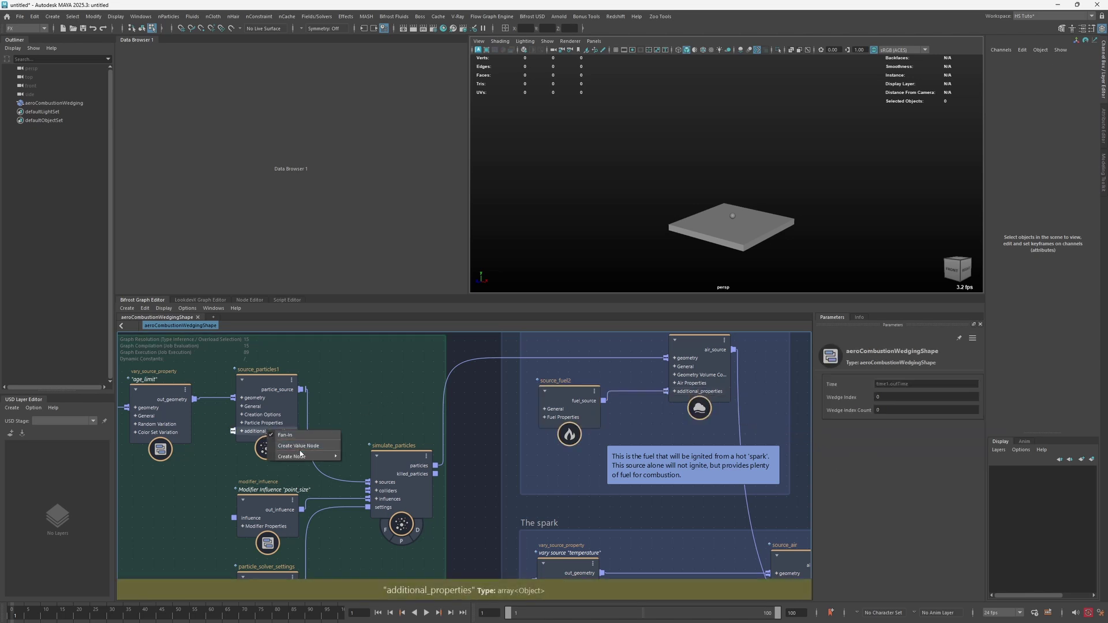
click(236, 451)
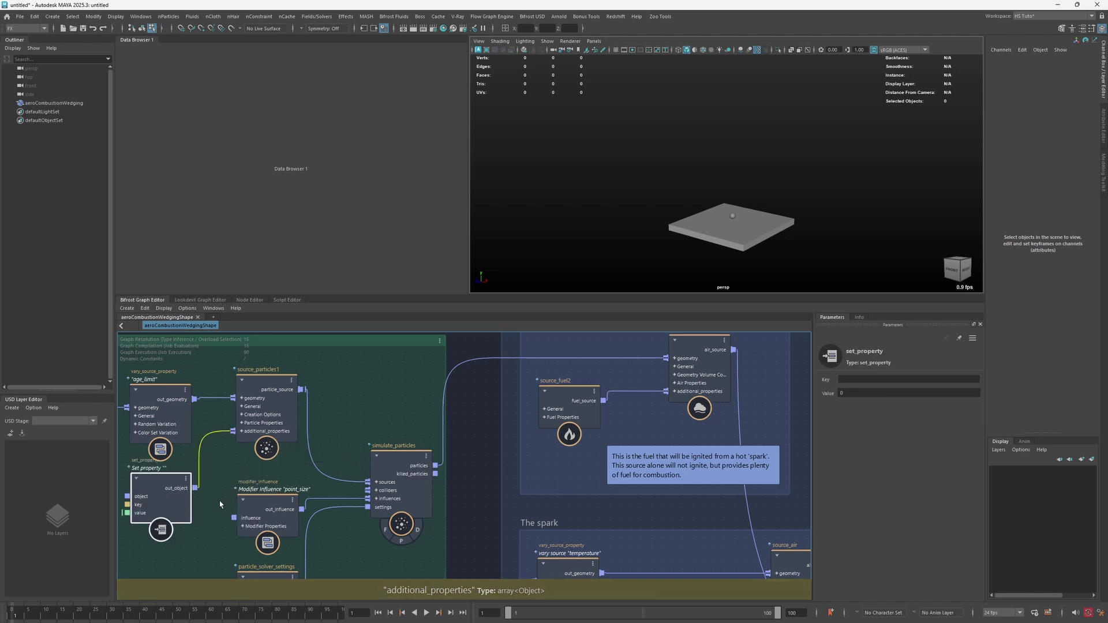
middle_drag(194, 499, 377, 469)
drag(377, 470, 379, 468)
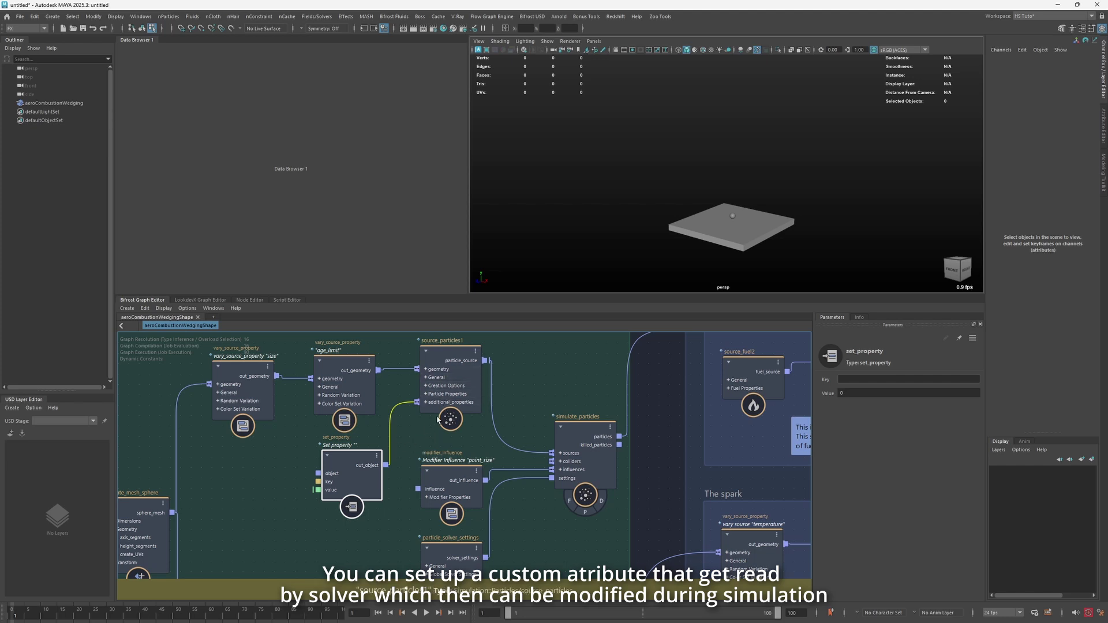
mouse_move(337, 472)
middle_down()
mouse_move(410, 470)
mouse_move(319, 470)
middle_up()
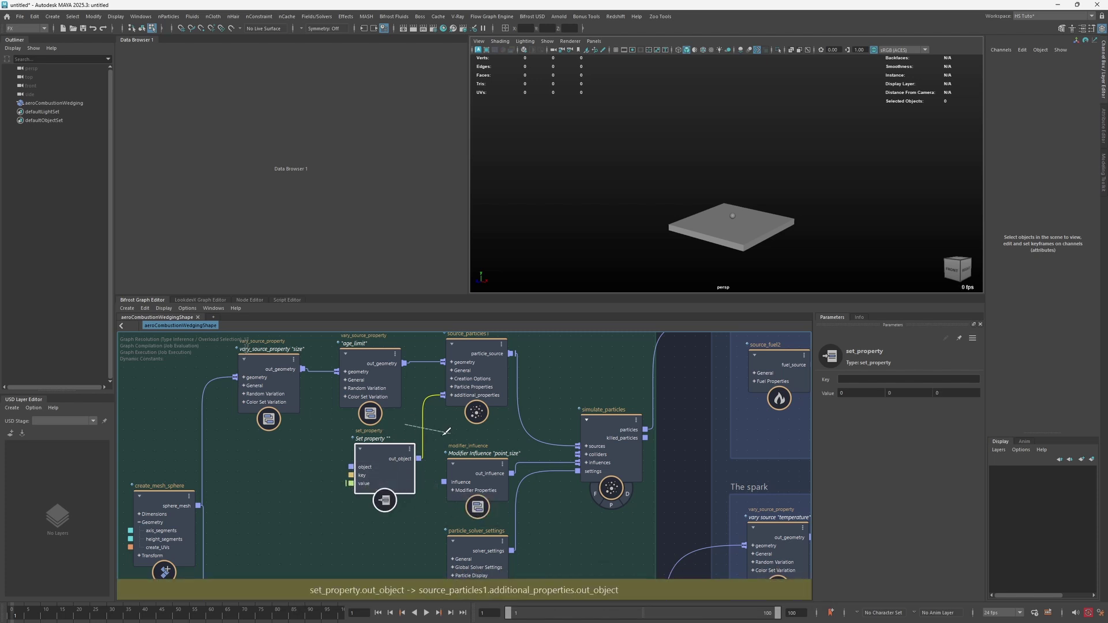
Inspect source_fuel2's fuel properties in the Fuel from particles group, including the available fuel types
alt+middle_drag(774, 426, 473, 465)
click(450, 410)
drag(469, 401, 469, 402)
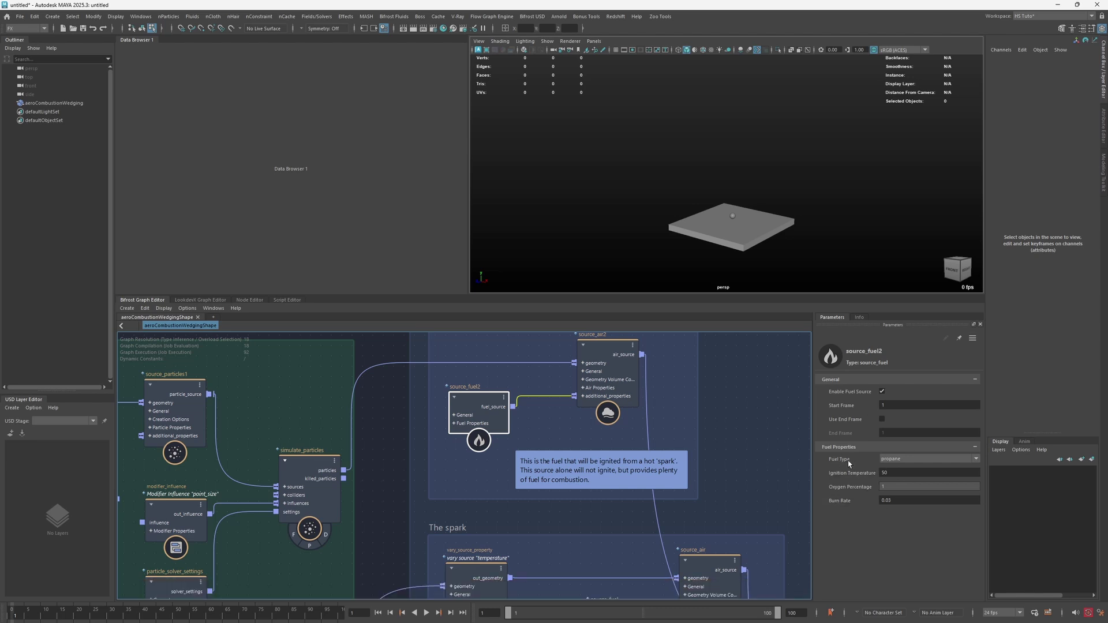
click(897, 461)
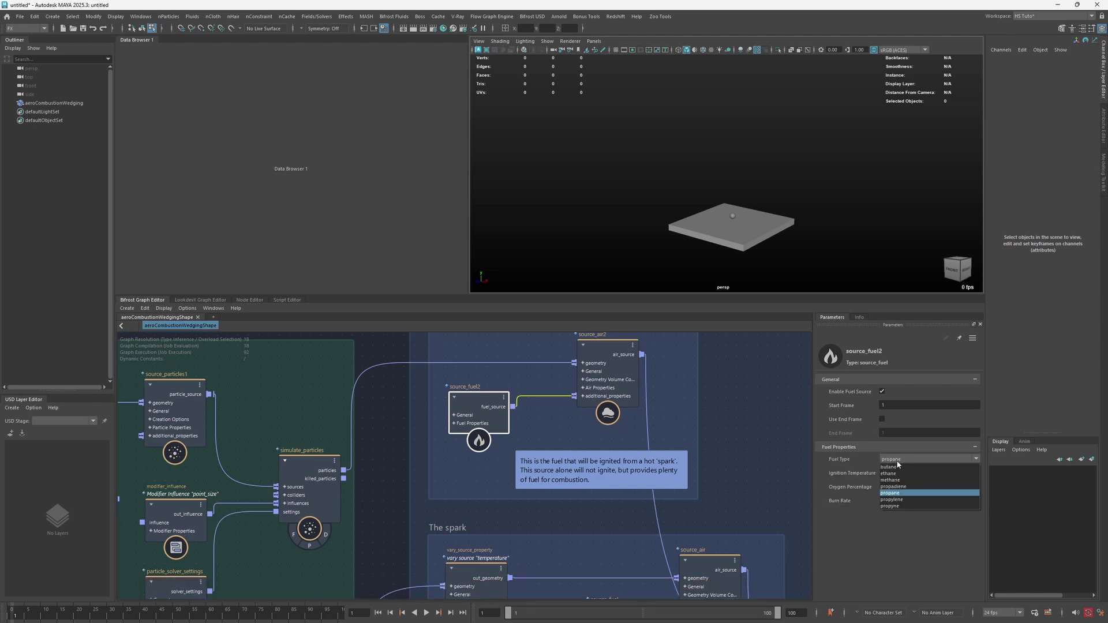
click(824, 457)
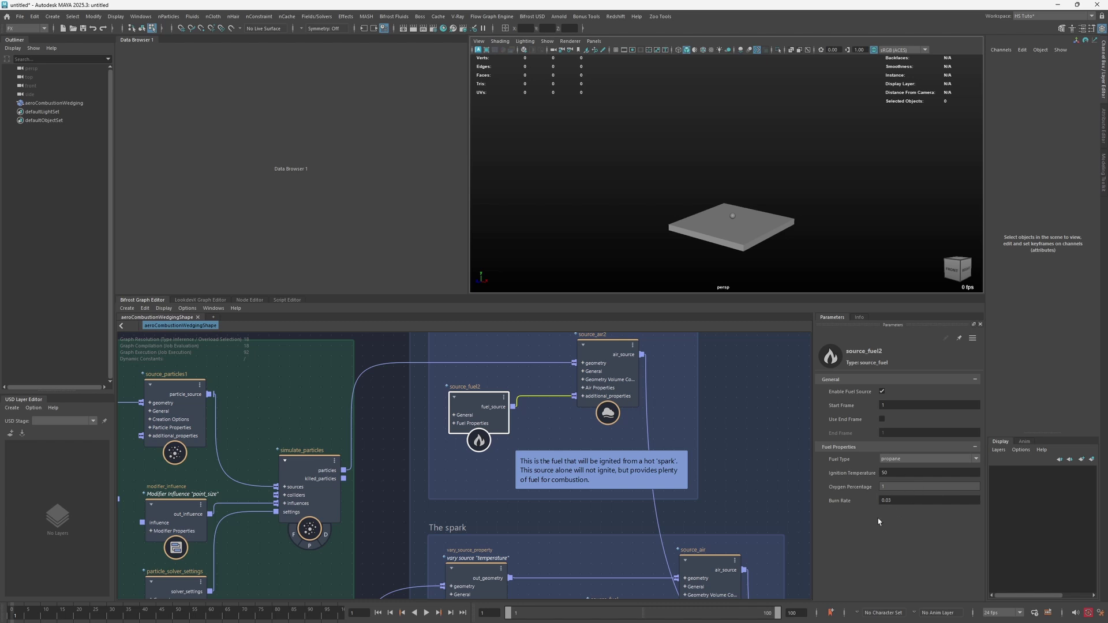
Go through the Geometry Volume Conversion and Air Properties parameters of source_air2
click(542, 432)
click(858, 317)
click(832, 317)
click(613, 422)
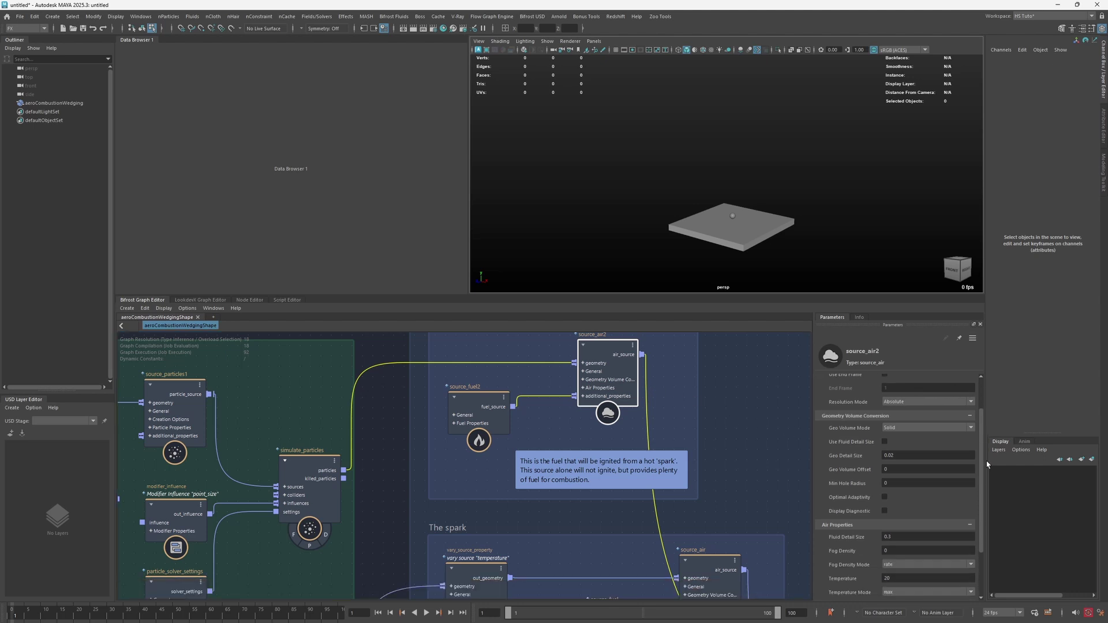
drag(982, 434, 982, 511)
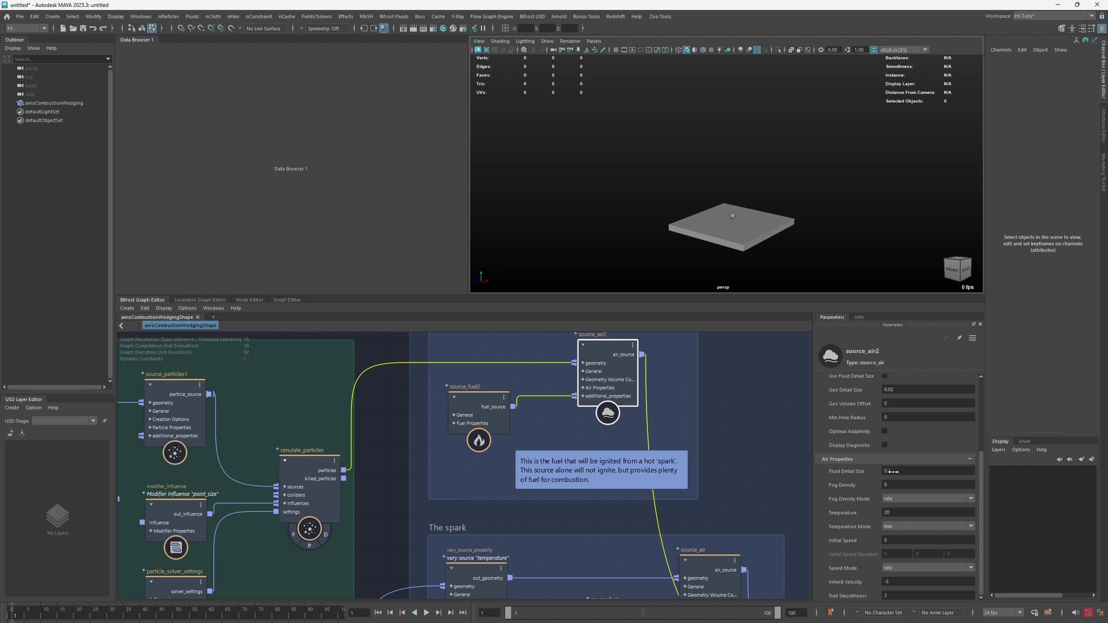
scroll(983, 445, up, 3)
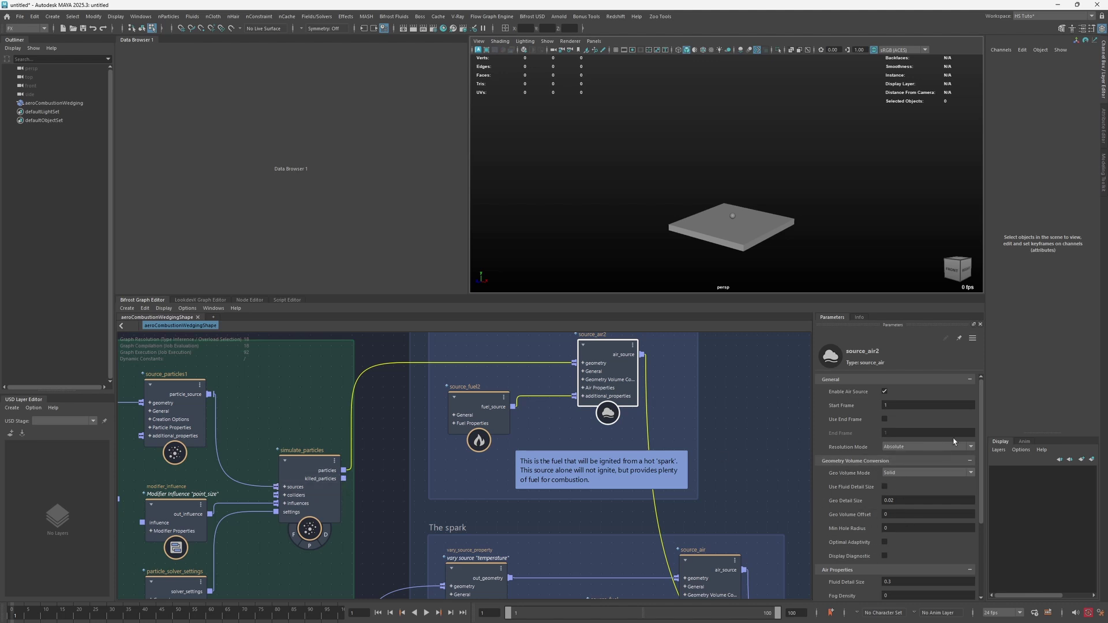
Examine the spark group's temperature variation node, checking its property name and random variation, with the source sphere framed closer in the viewport
alt+middle_drag(755, 433, 781, 315)
alt+right_drag(721, 421, 600, 423)
alt+middle_drag(633, 478, 566, 468)
scroll(559, 471, up, 3)
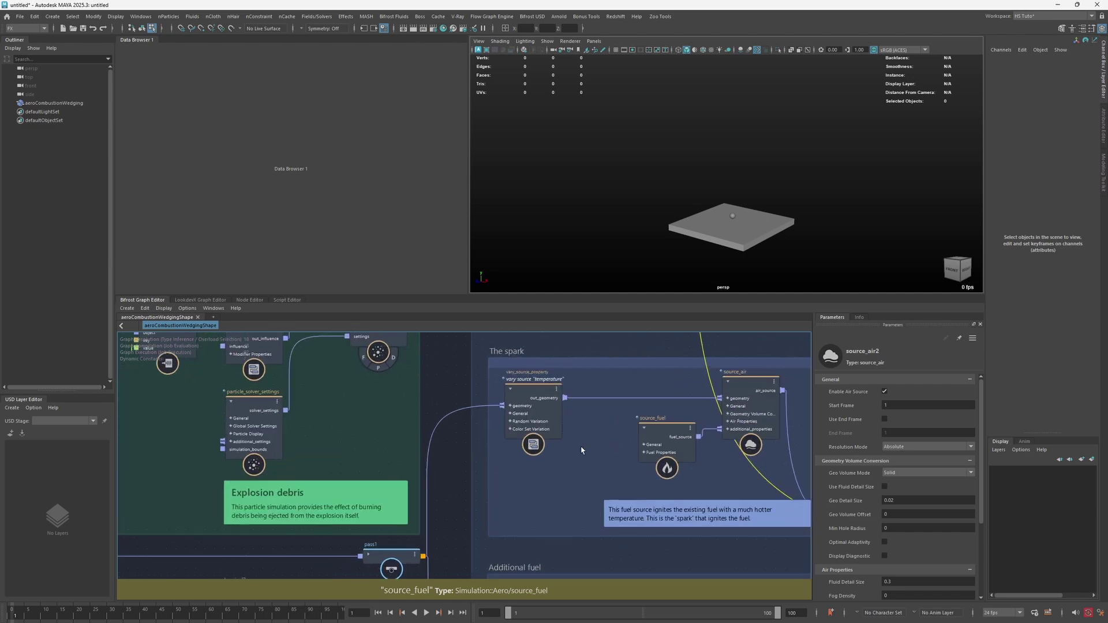
mouse_move(551, 347)
middle_down()
mouse_move(537, 487)
mouse_move(542, 362)
middle_up()
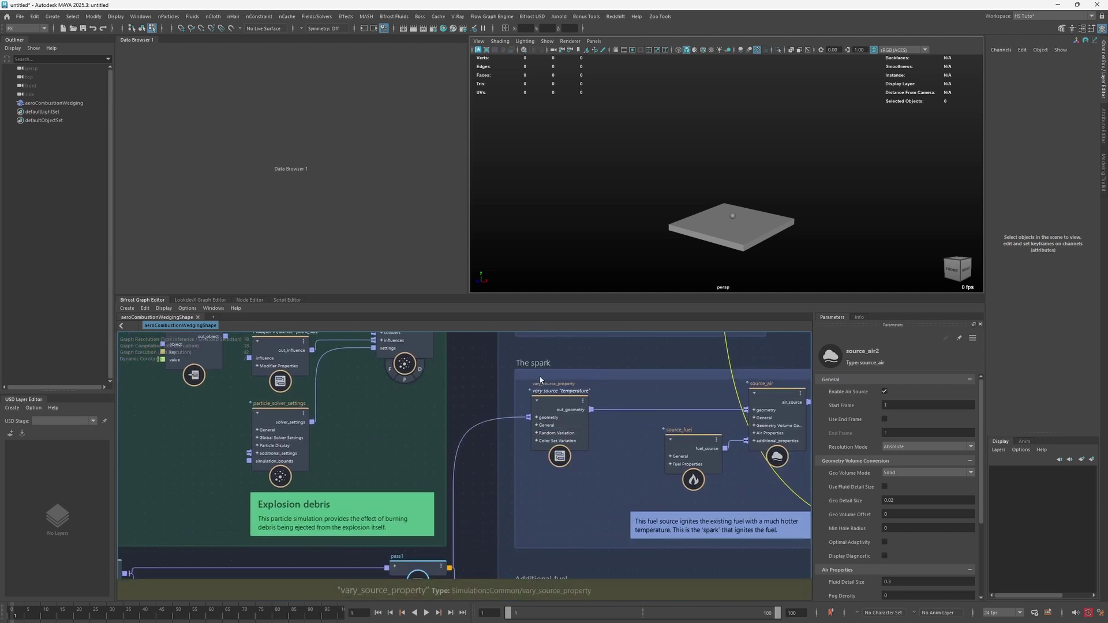
middle_drag(522, 404, 606, 332)
alt+right_drag(746, 218, 782, 226)
alt+middle_drag(782, 226, 783, 144)
alt+drag(770, 124, 736, 145)
alt+right_drag(736, 144, 765, 143)
alt+middle_drag(765, 143, 727, 189)
click(508, 462)
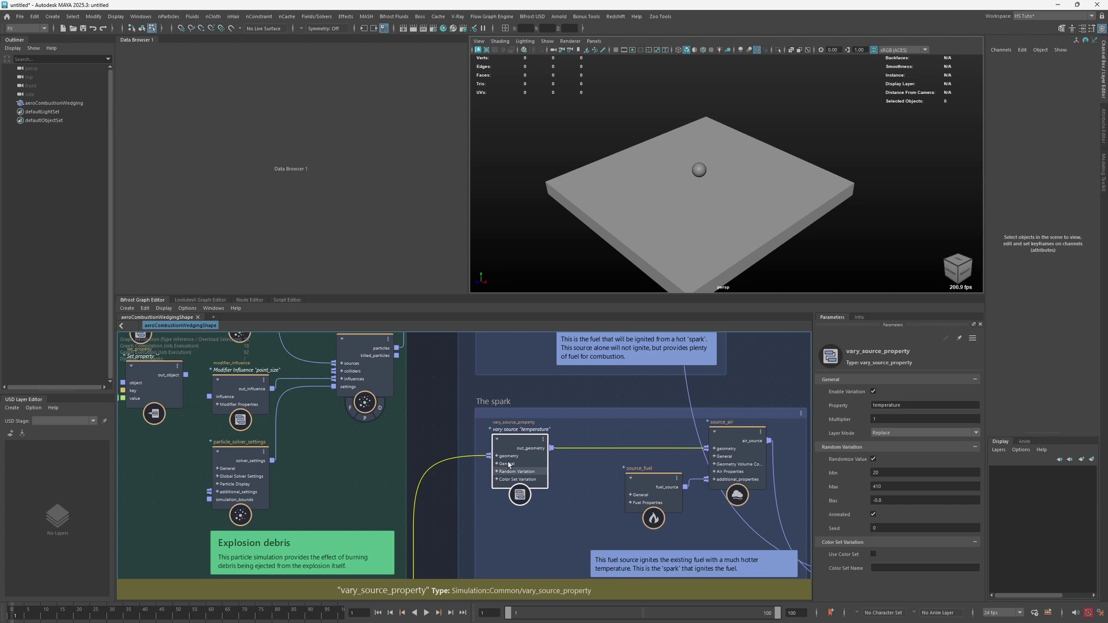
drag(508, 465, 522, 471)
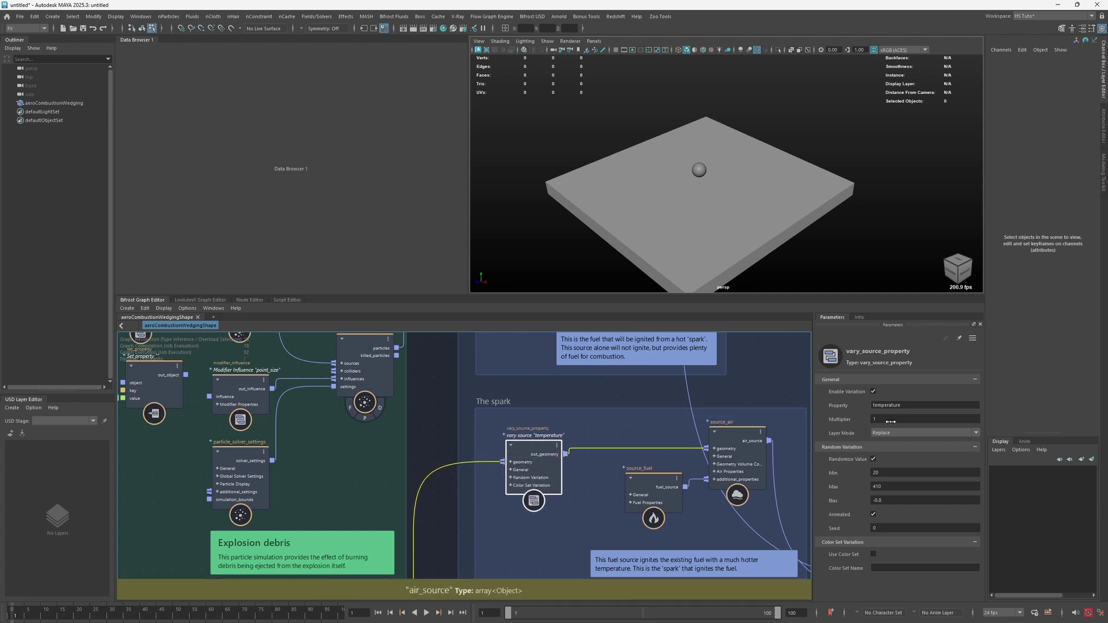
double_click(914, 407)
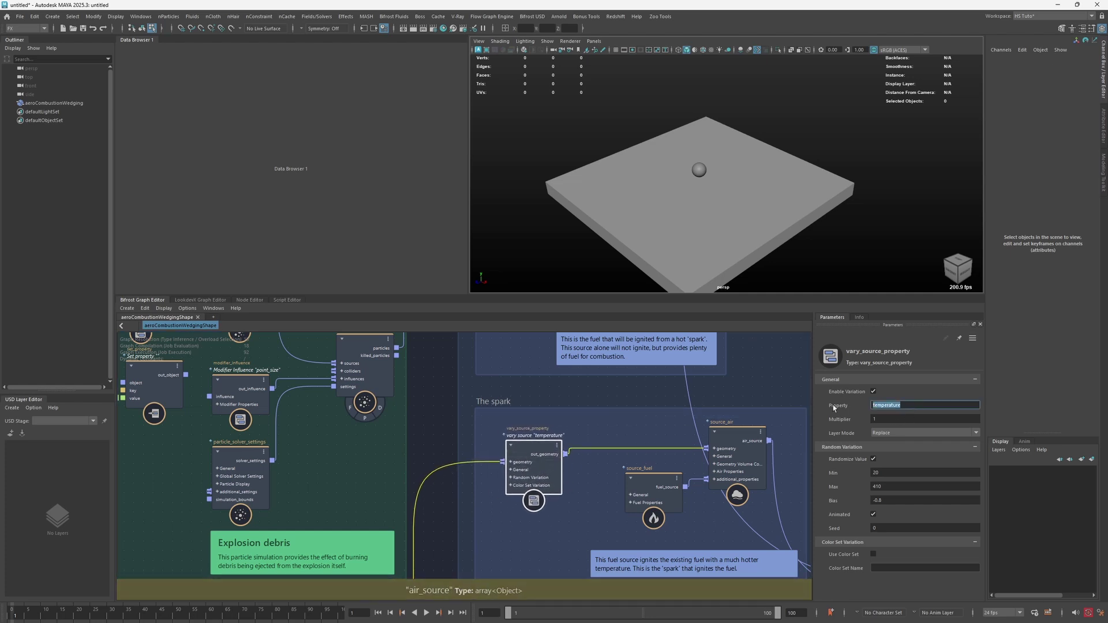
Check the parameters of source_air and source_fuel in the spark group against those of source_fuel2
click(748, 465)
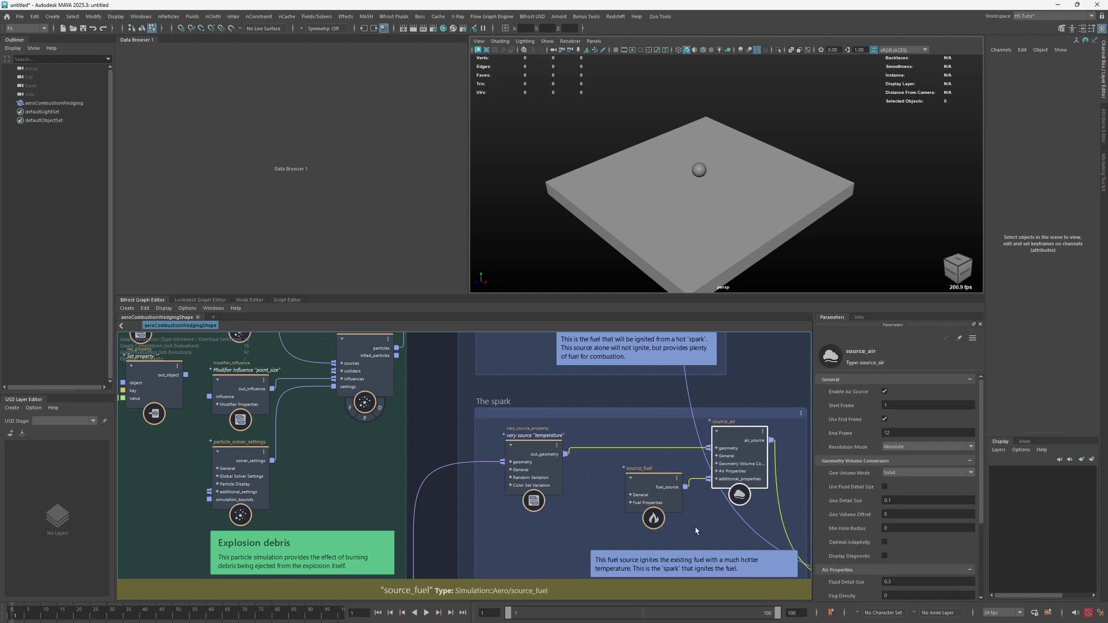
alt+middle_drag(703, 532, 560, 450)
click(519, 412)
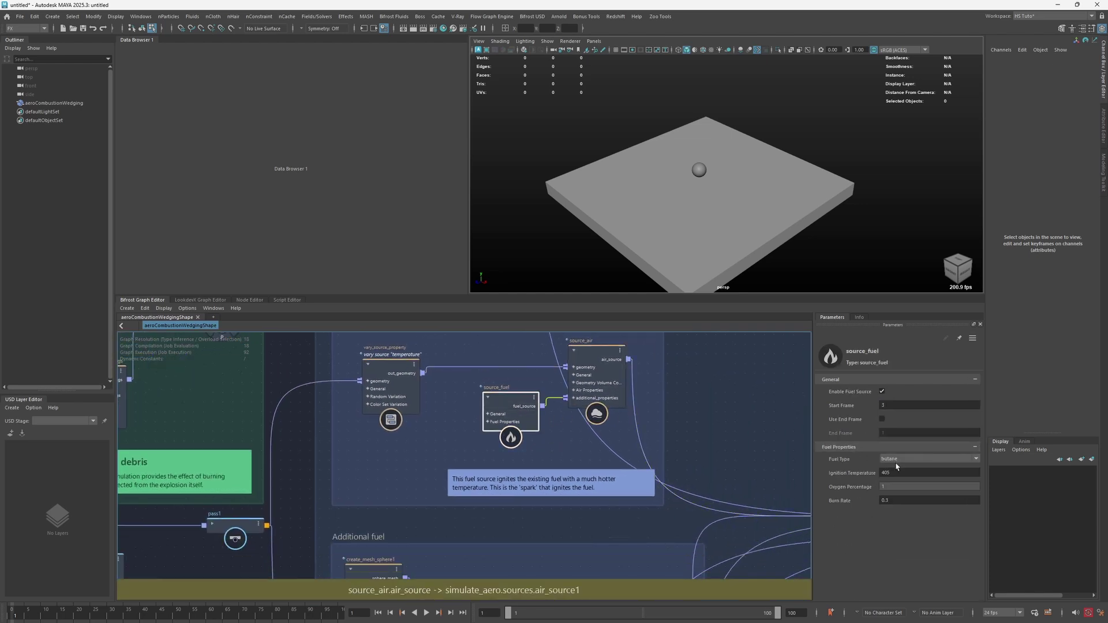
alt+middle_drag(513, 411, 638, 435)
click(490, 401)
Review the Additional fuel group, including its temperature variation node, source_fuel1 and the parameters of create_mesh_sphere2
scroll(639, 435, down, 3)
alt+middle_drag(609, 566, 609, 438)
scroll(630, 440, up, 2)
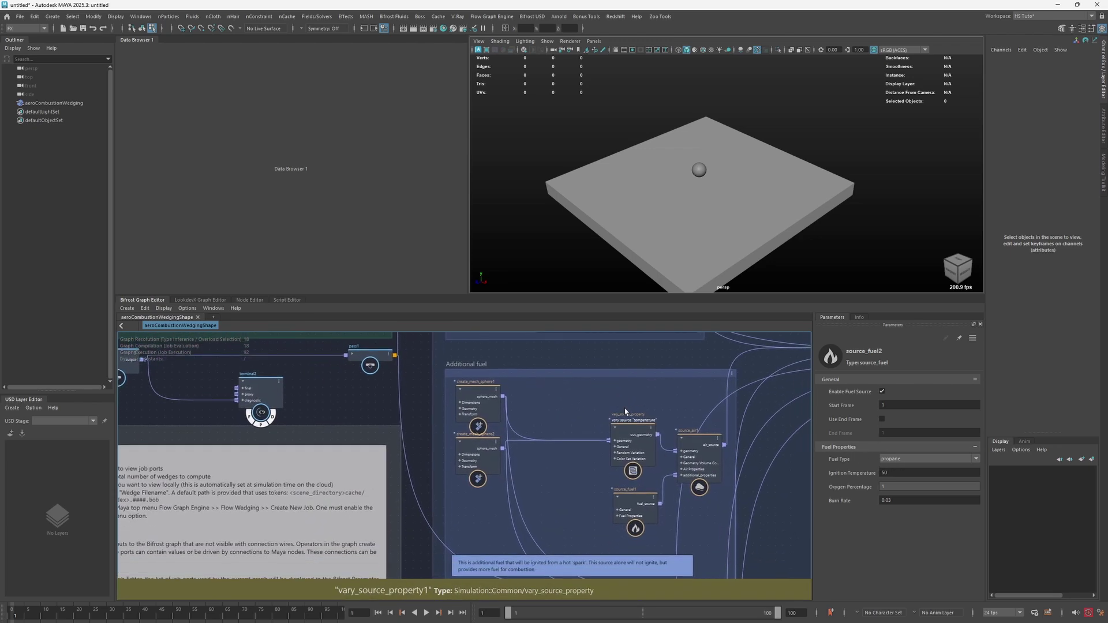
drag(633, 444, 623, 429)
drag(590, 480, 632, 506)
click(632, 506)
click(475, 450)
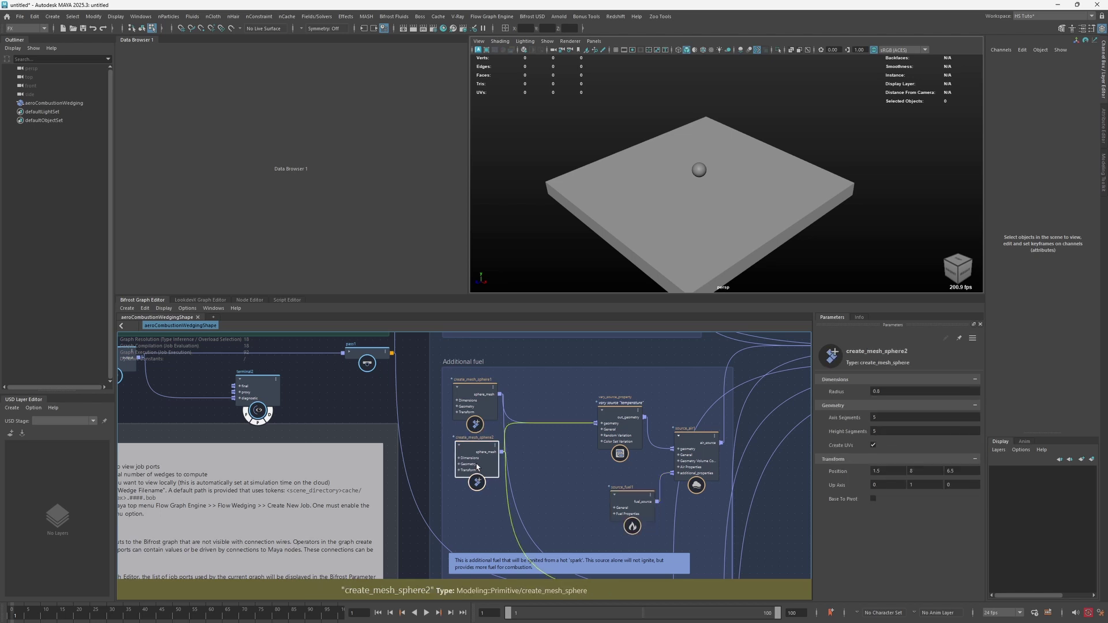
Turn on the display flag of the Source Display group's terminal to show the fuel source spheres in the viewport
middle_drag(774, 521, 451, 391)
click(664, 471)
alt+drag(705, 165, 714, 169)
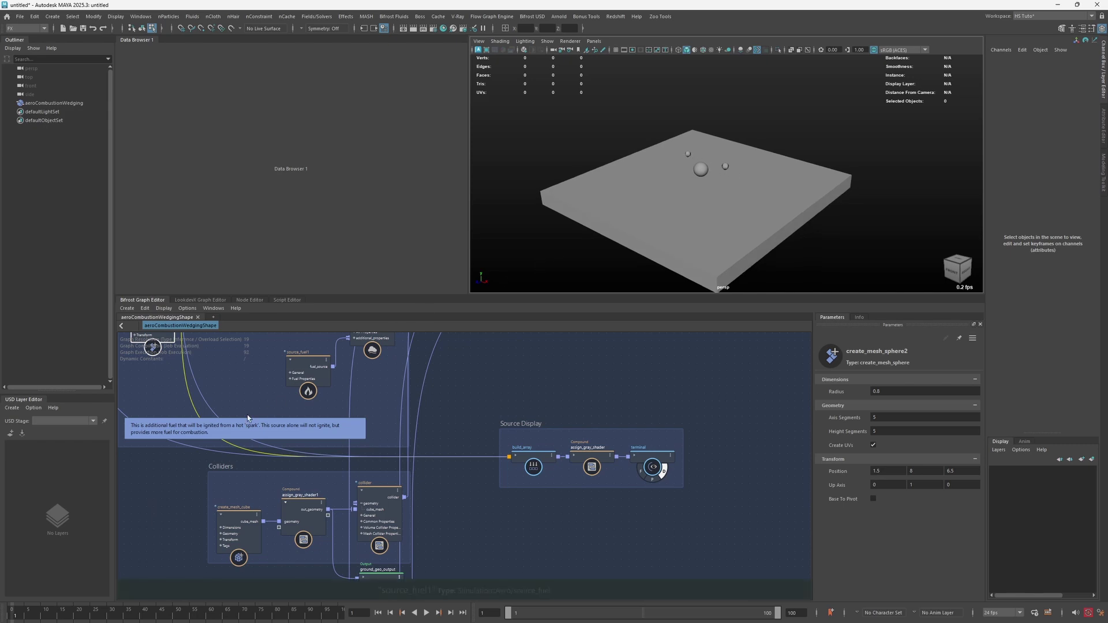
Trace the Additional fuel connections down to the Colliders group and inspect the collider node's parameters
middle_drag(247, 415, 470, 585)
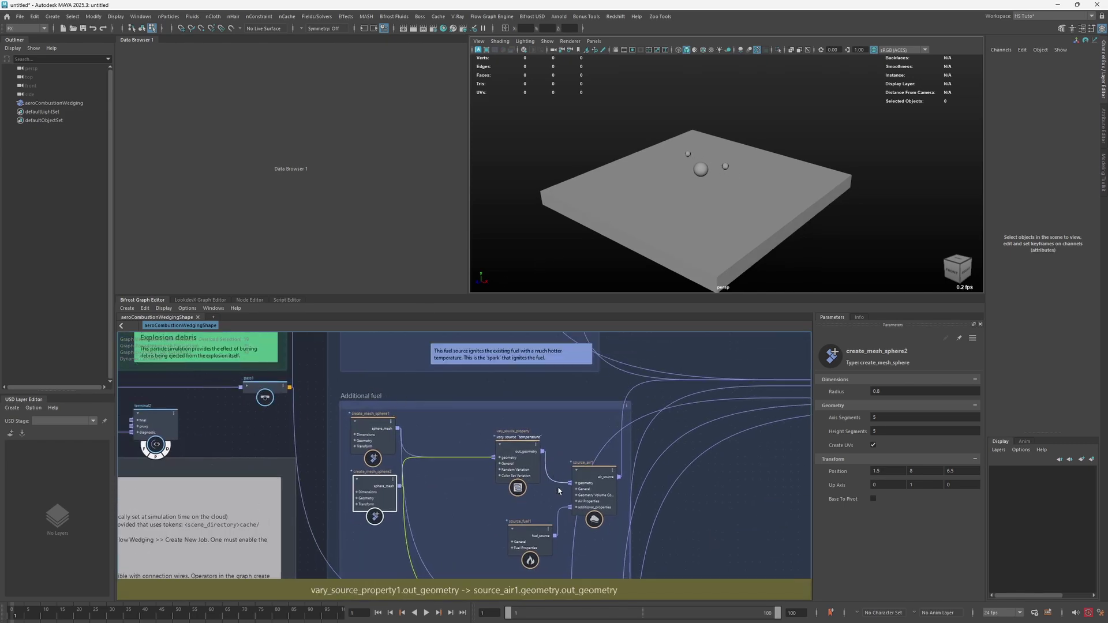
middle_drag(562, 519, 482, 401)
middle_drag(562, 558, 528, 425)
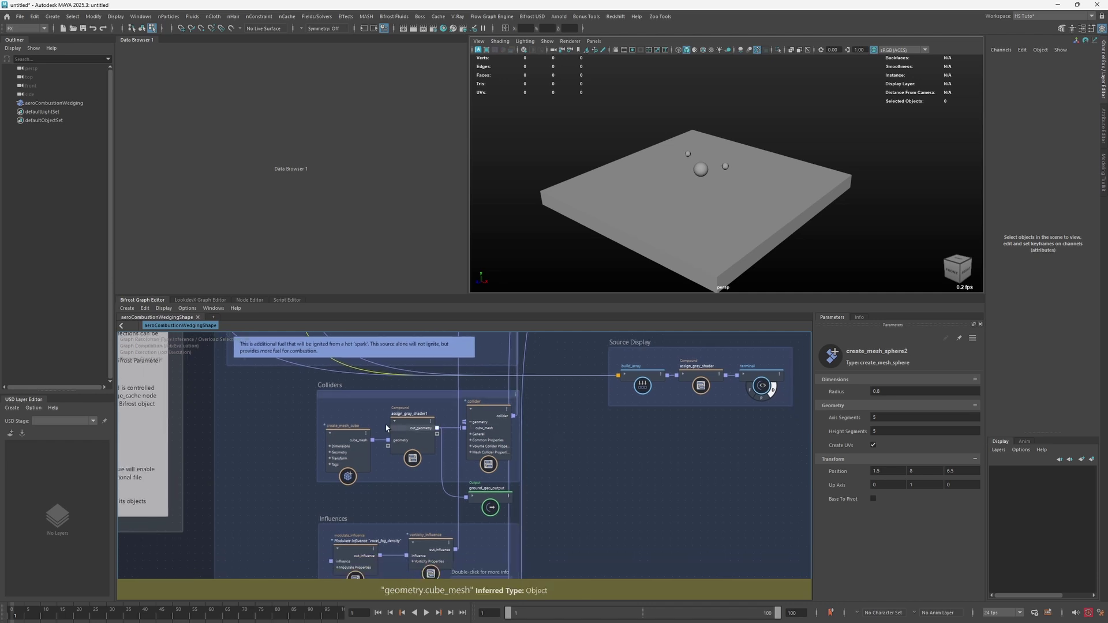
click(347, 445)
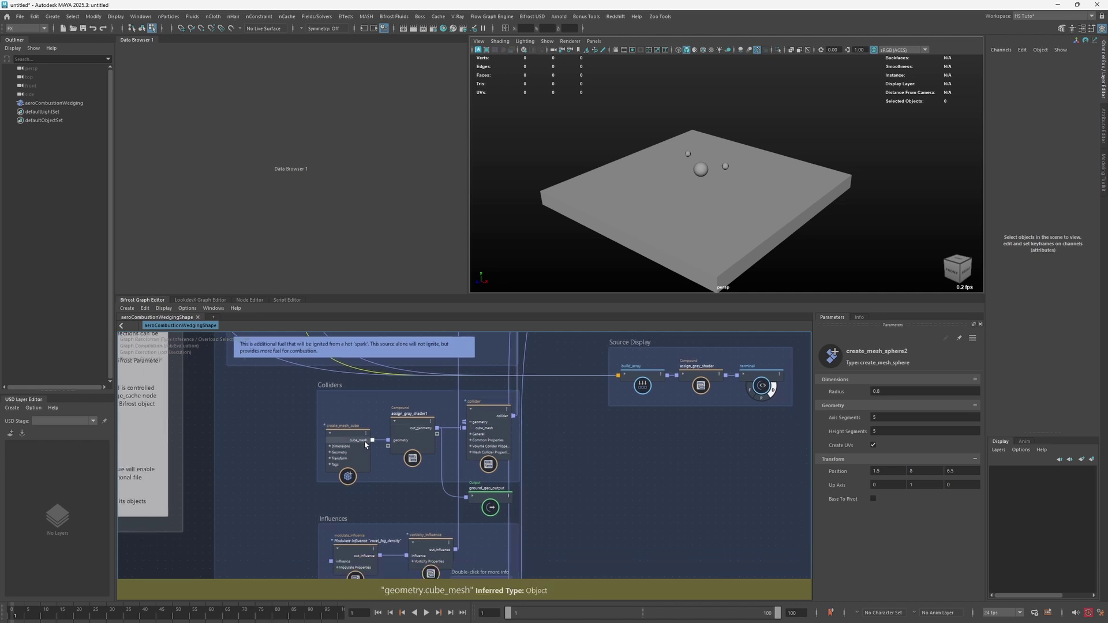
click(564, 477)
middle_drag(572, 461, 562, 424)
drag(543, 380, 475, 402)
click(474, 402)
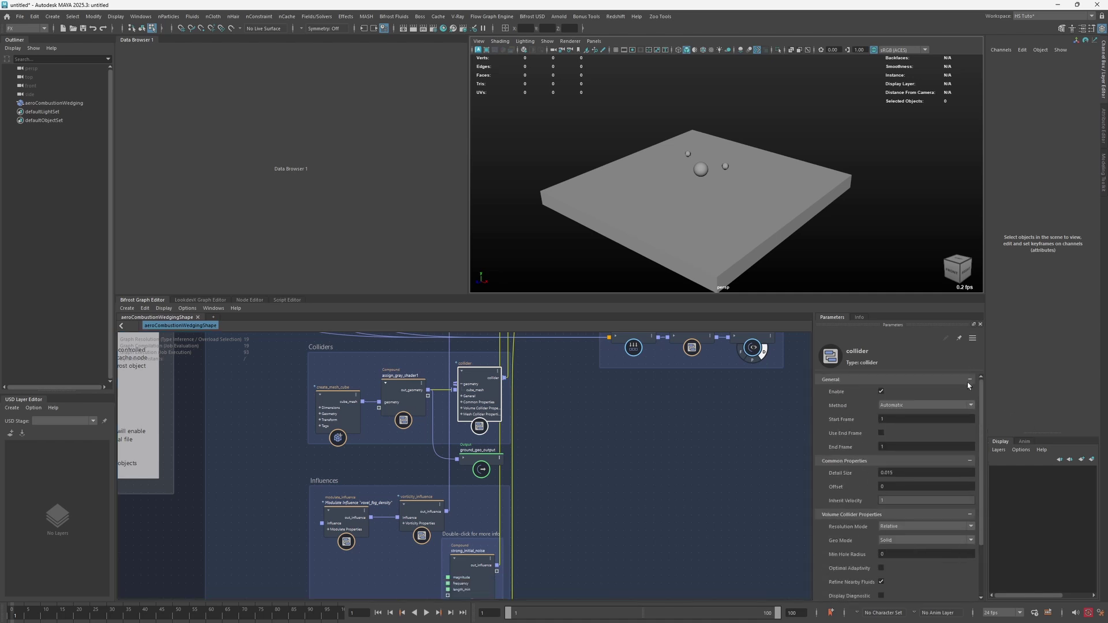
Examine the Influences group, checking modulate_influence's link to vorticity_influence and the latter's Vorticity Properties
click(566, 466)
middle_drag(566, 466, 570, 353)
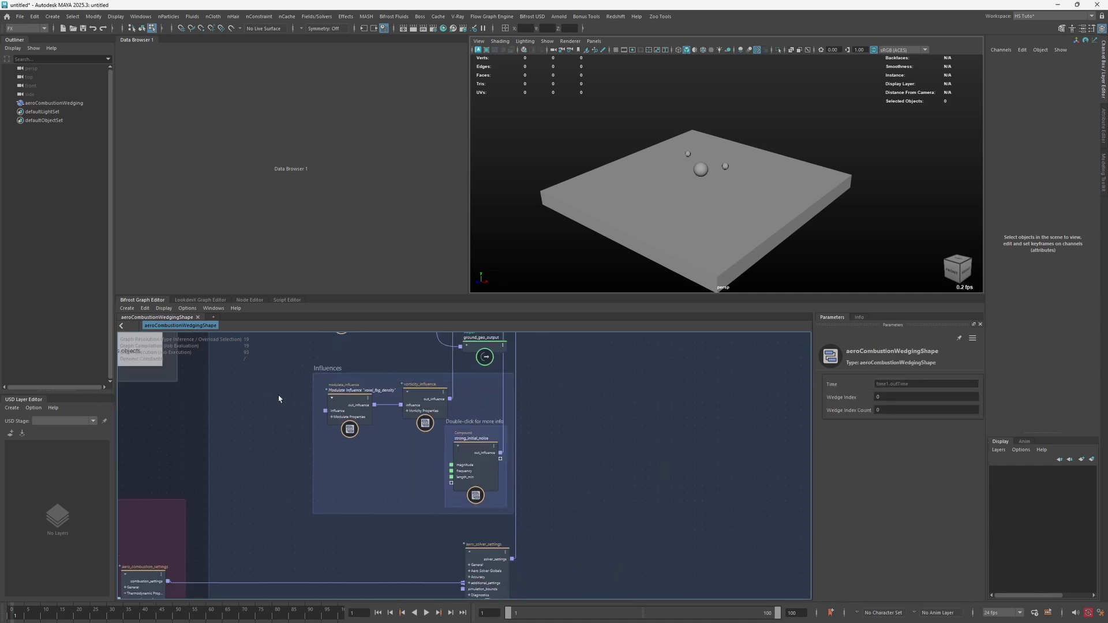
click(335, 381)
middle_drag(315, 378, 314, 386)
click(308, 425)
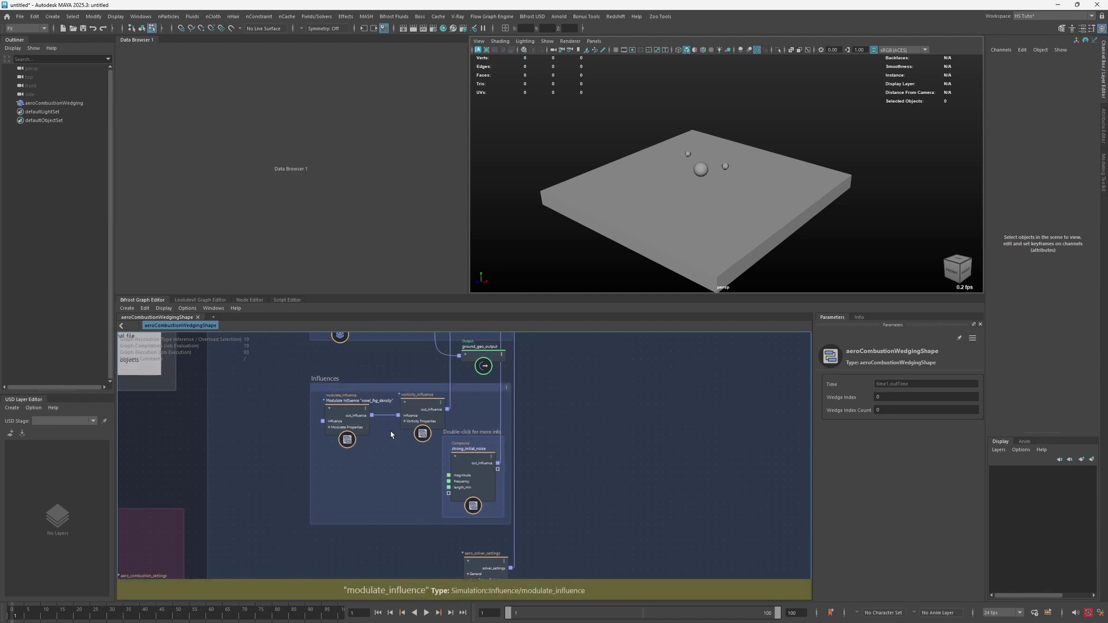
click(430, 413)
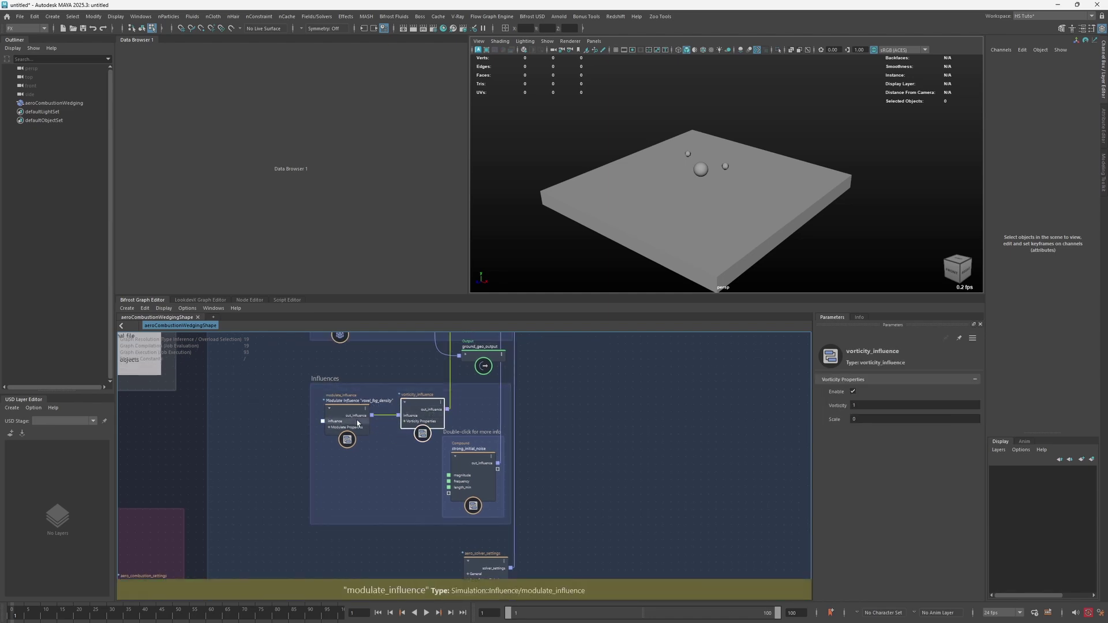
Inspect modulate_influence's Modulate Properties and open the strong_initial_noise compound in the Influences group
drag(352, 418, 351, 415)
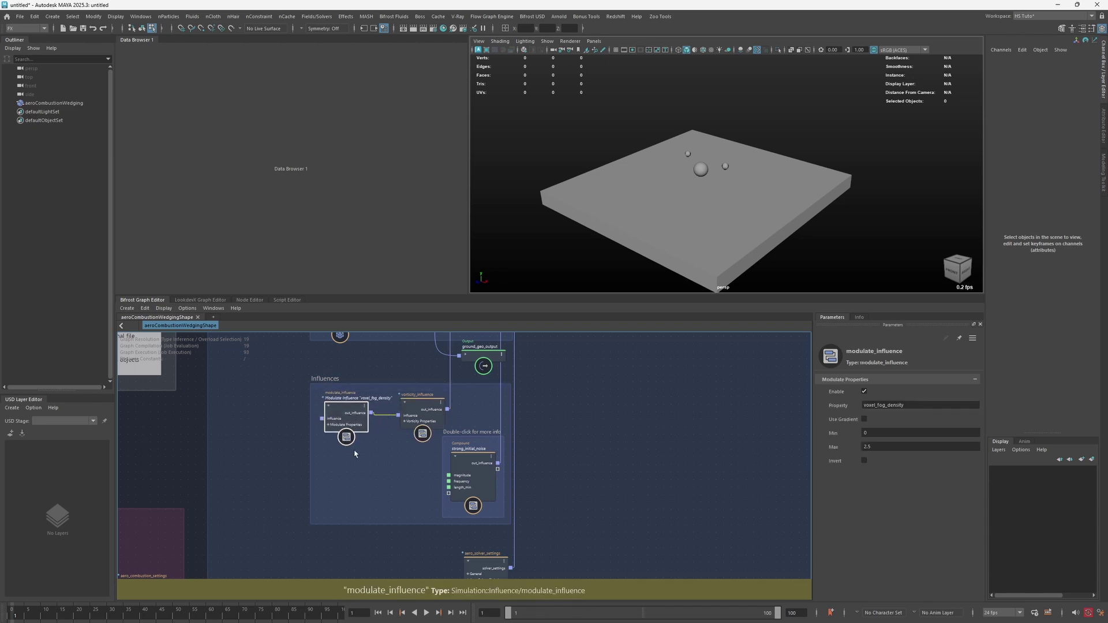
click(471, 461)
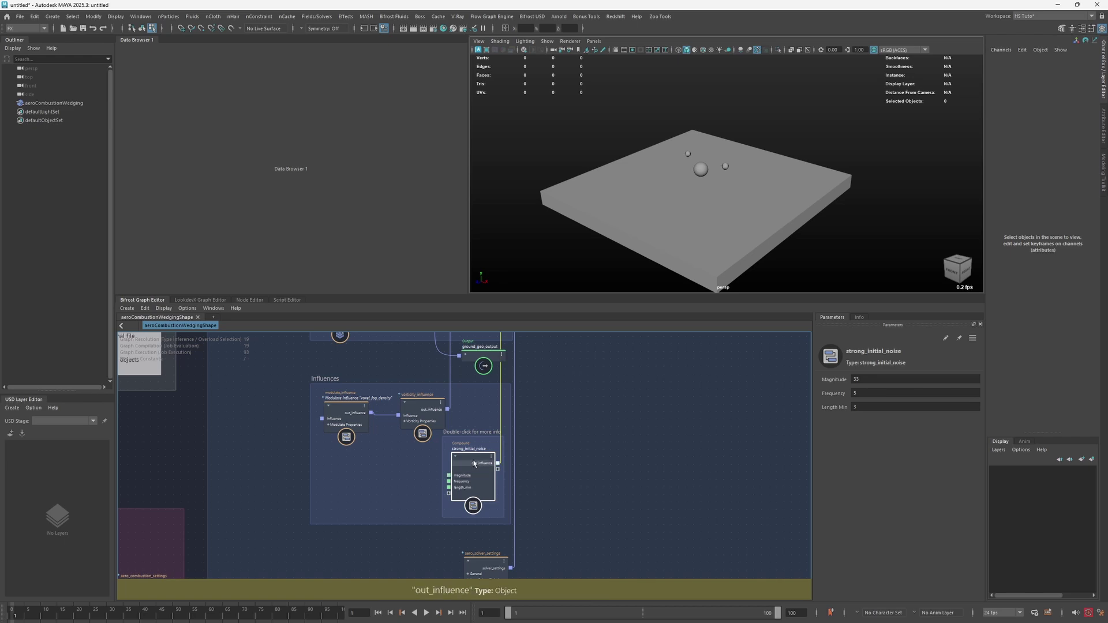
double_click(473, 462)
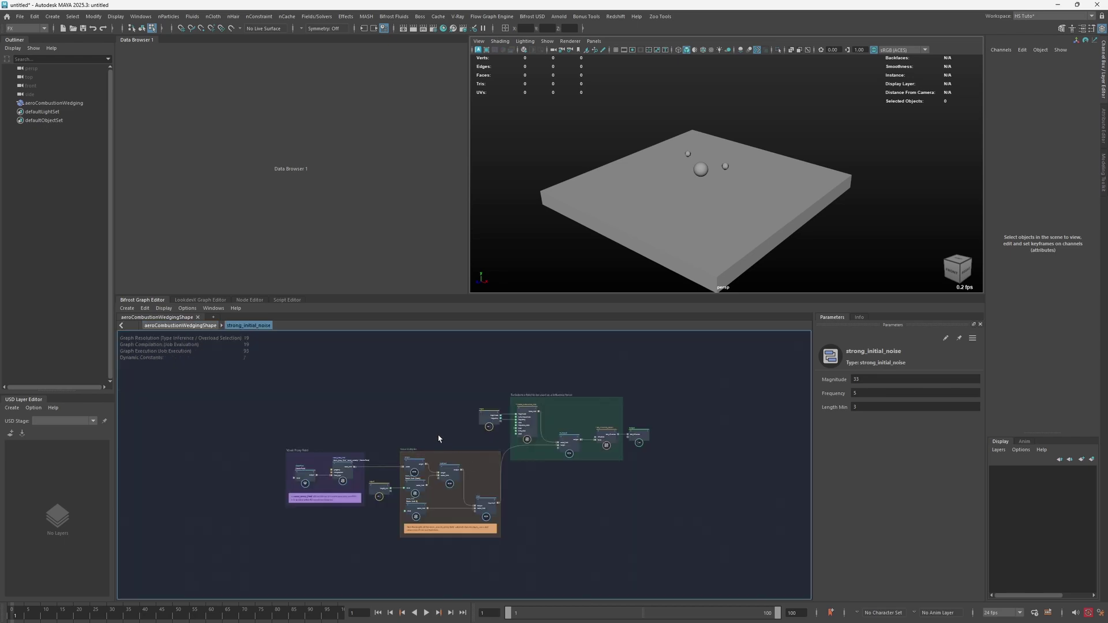
Examine voxel_proxy_field, fractal_turbulence_field and the Noise Multiplier group inside strong_initial_noise, and return to the parent graph
scroll(438, 439, up, 8)
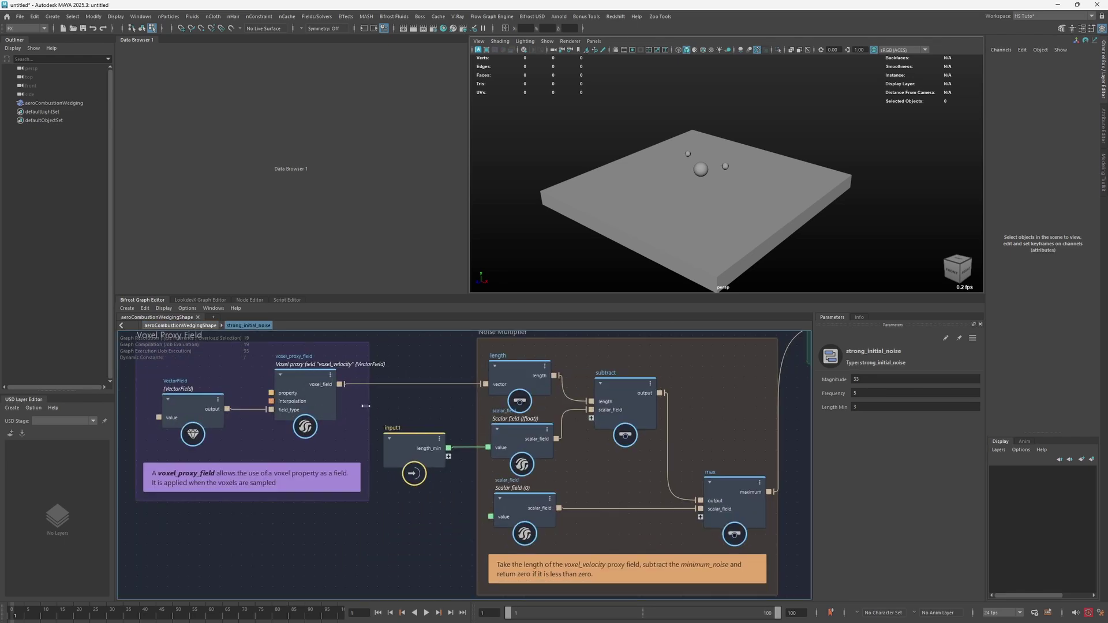
click(312, 394)
alt+middle_drag(418, 417, 286, 480)
alt+middle_drag(494, 428, 324, 506)
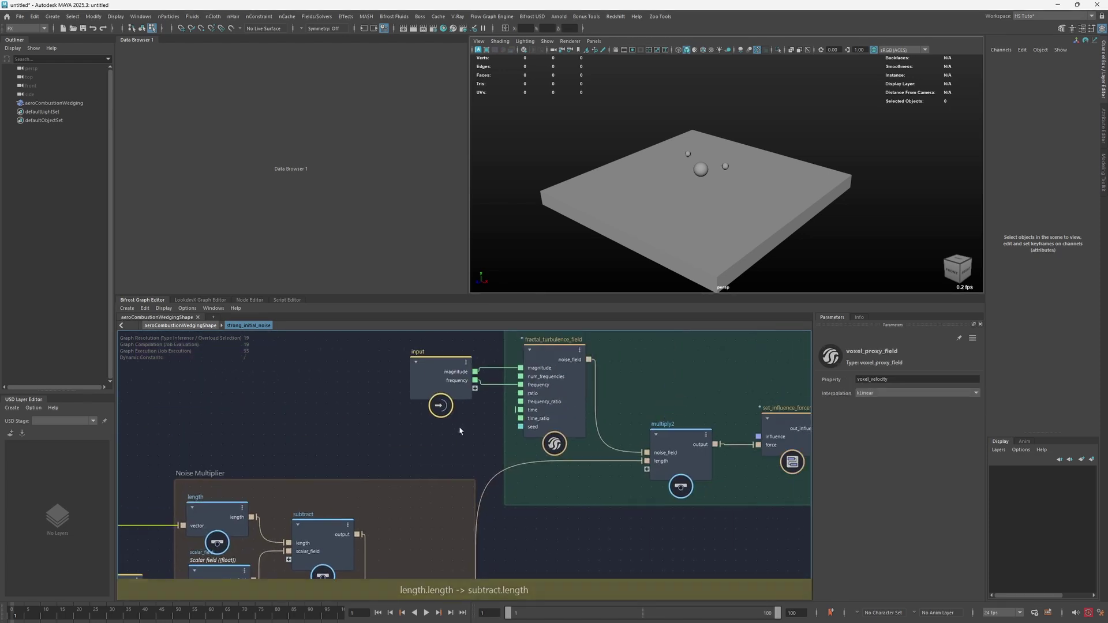
drag(554, 369, 557, 370)
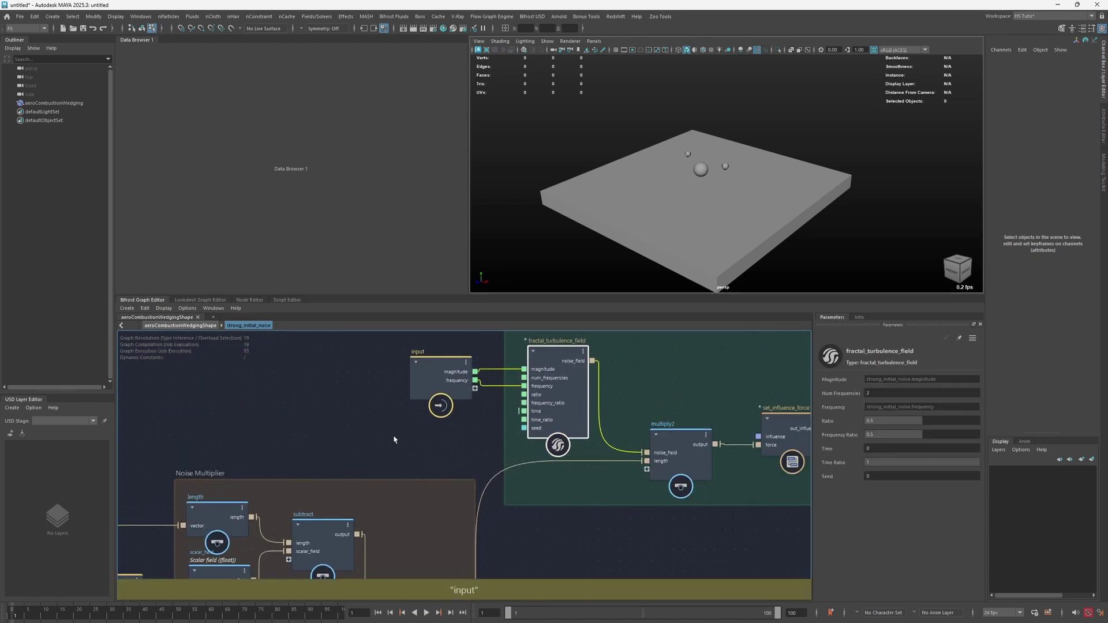
scroll(393, 441, down, 3)
middle_drag(259, 526, 295, 492)
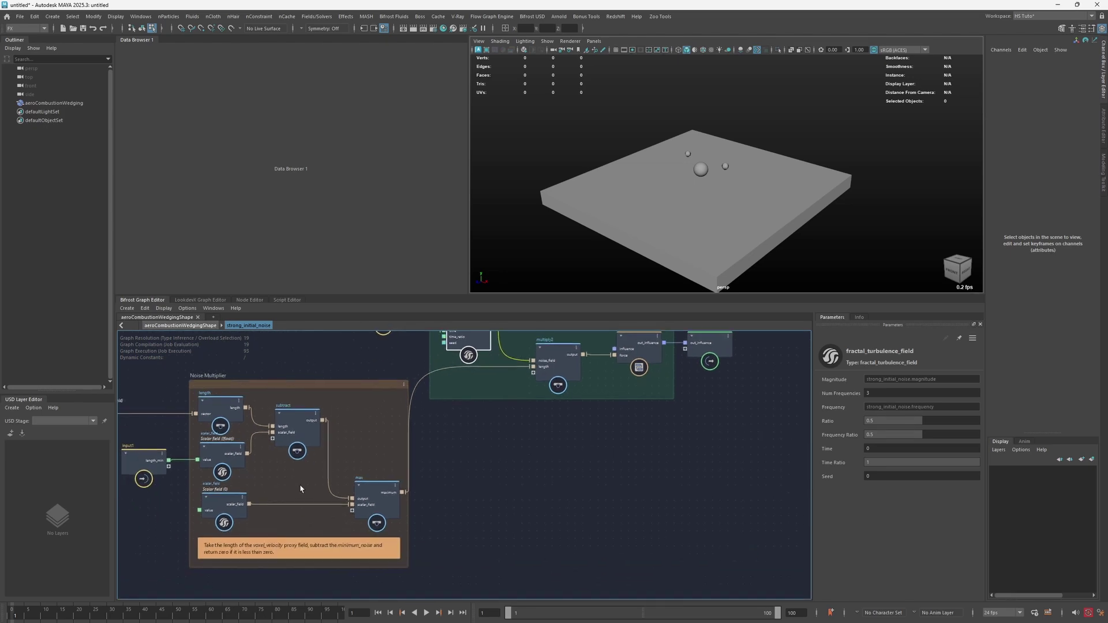
alt+middle_drag(567, 442, 566, 506)
click(566, 505)
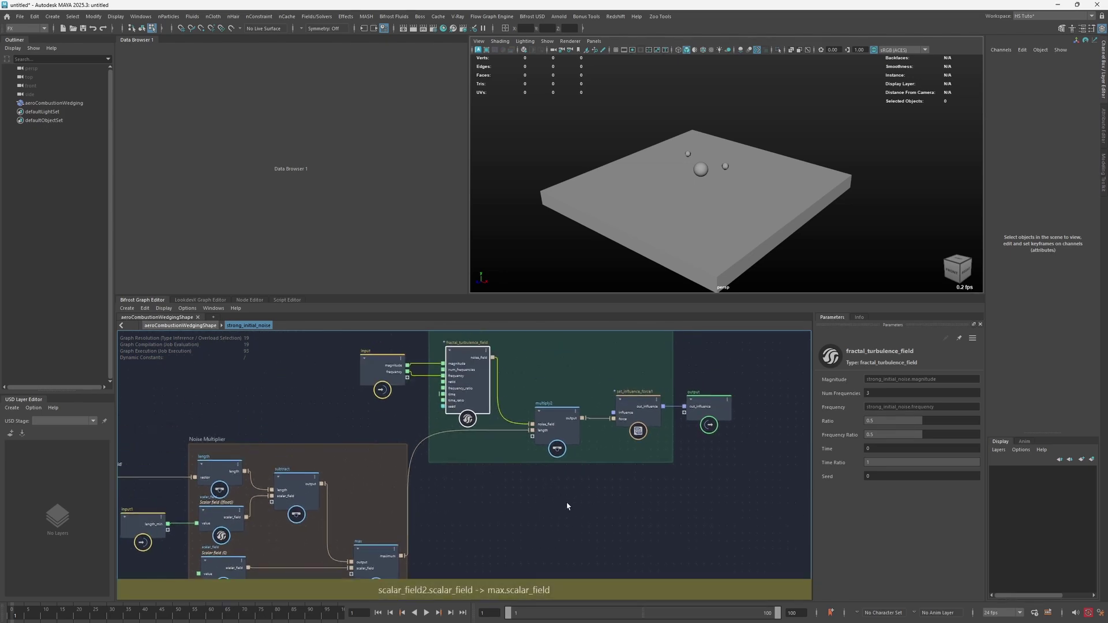
key(a)
key(u)
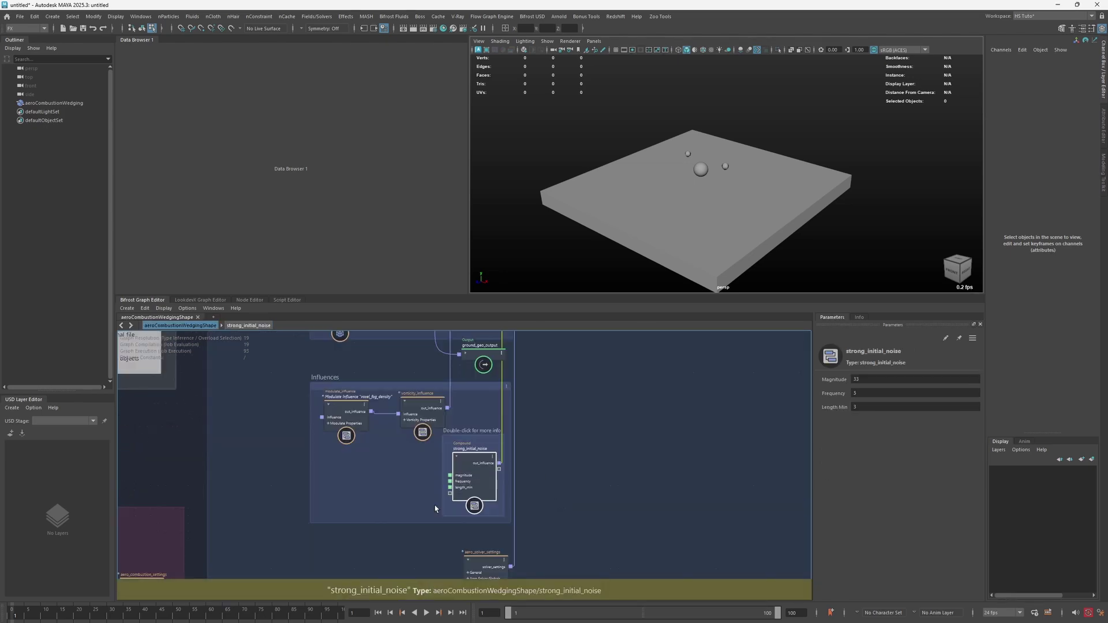
Review the aero_solver_settings parameters, from the General and Aero Solver Globals sections down to Accuracy and Diagnostics
middle_drag(433, 558, 441, 464)
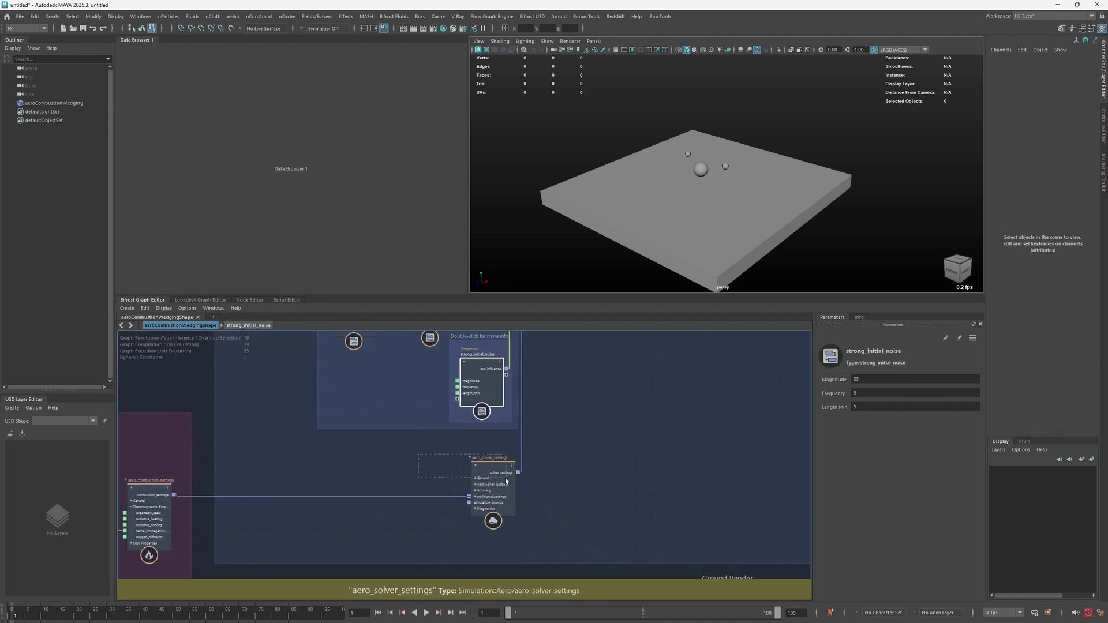
click(461, 478)
scroll(461, 479, up, 2)
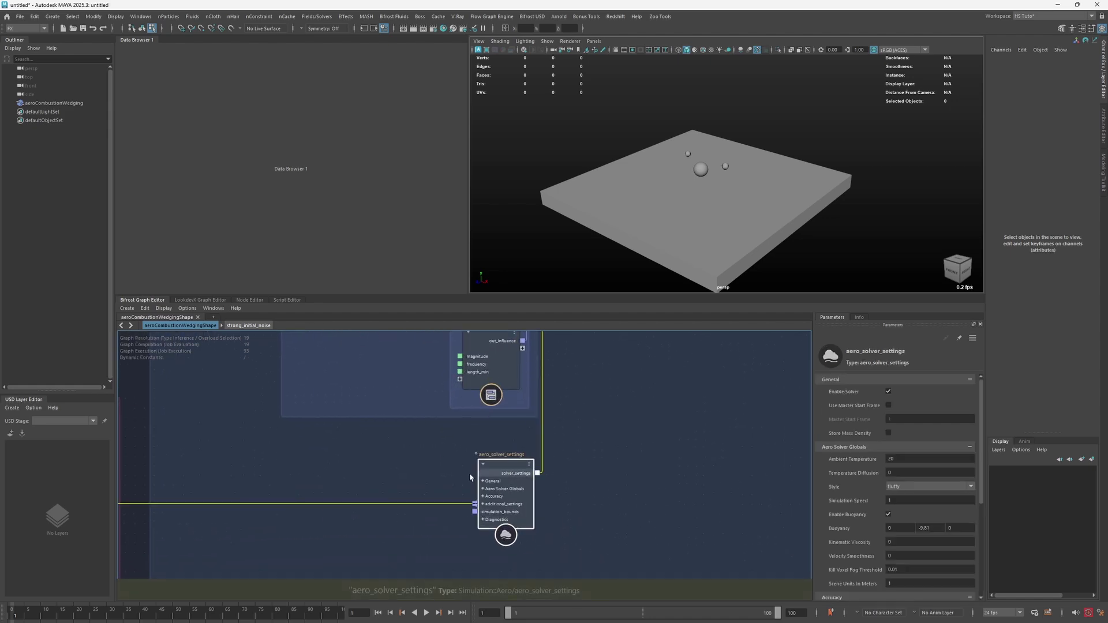
scroll(954, 464, down, 5)
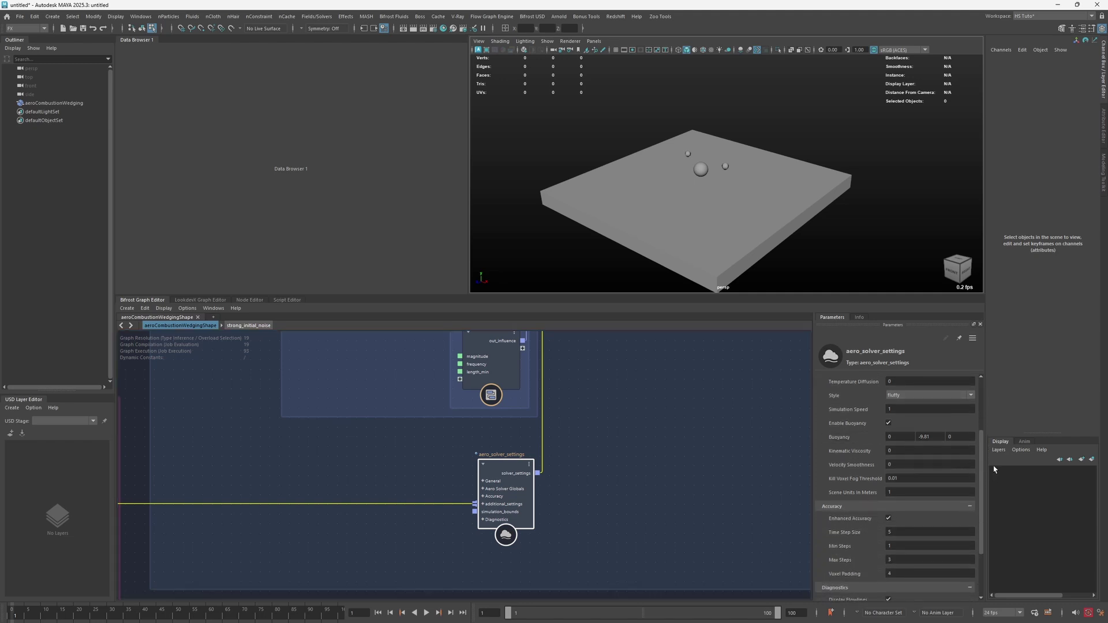
scroll(887, 486, down, 2)
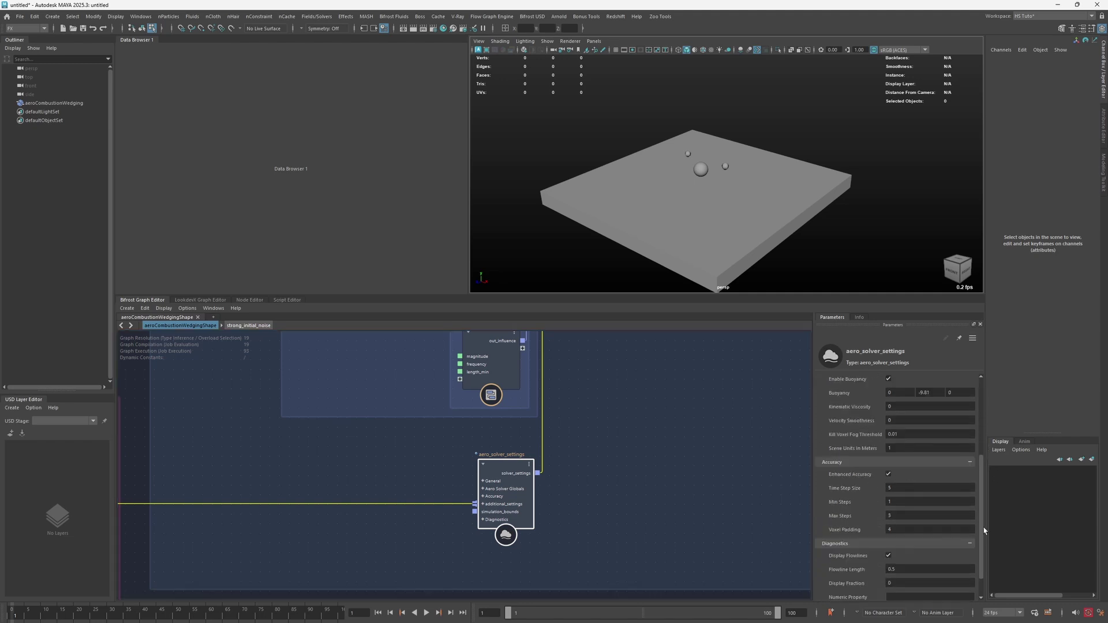
scroll(960, 566, down, 2)
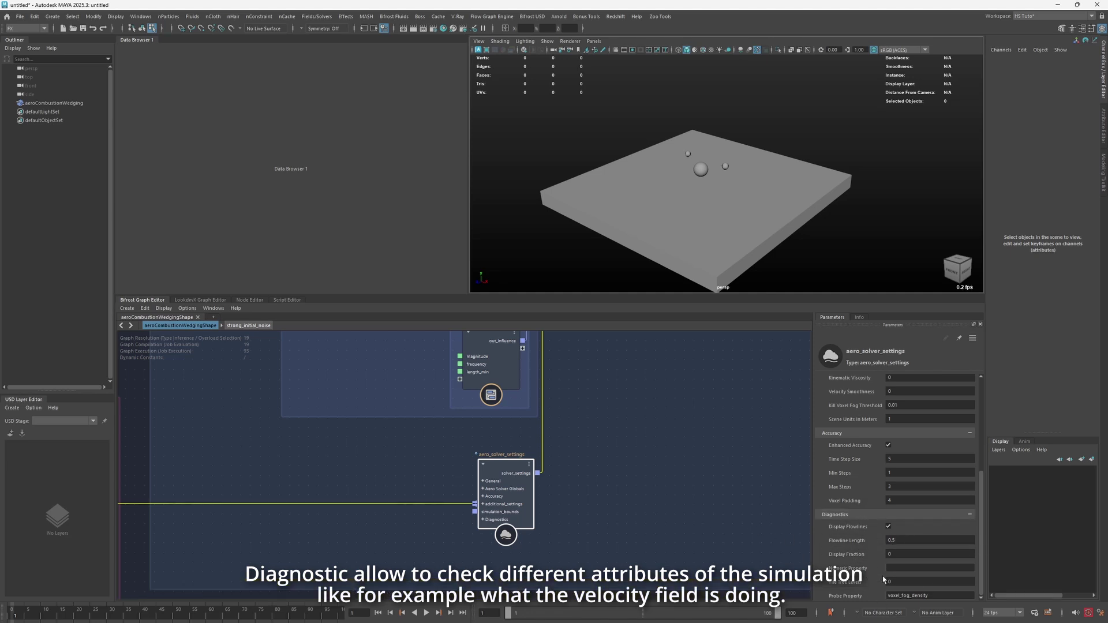
Check which node types can be created for the additional_settings input of aero_solver_settings, without adding one
middle_drag(367, 478, 590, 456)
middle_drag(332, 485, 398, 415)
middle_drag(508, 412, 292, 408)
right_click(578, 413)
mouse_move(629, 438)
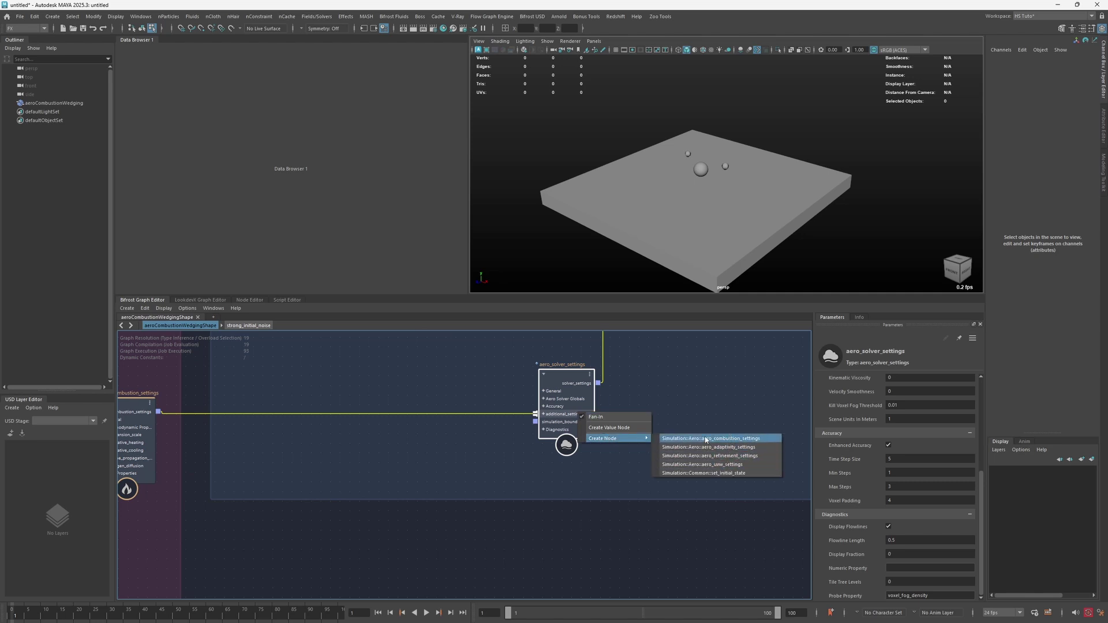
click(402, 441)
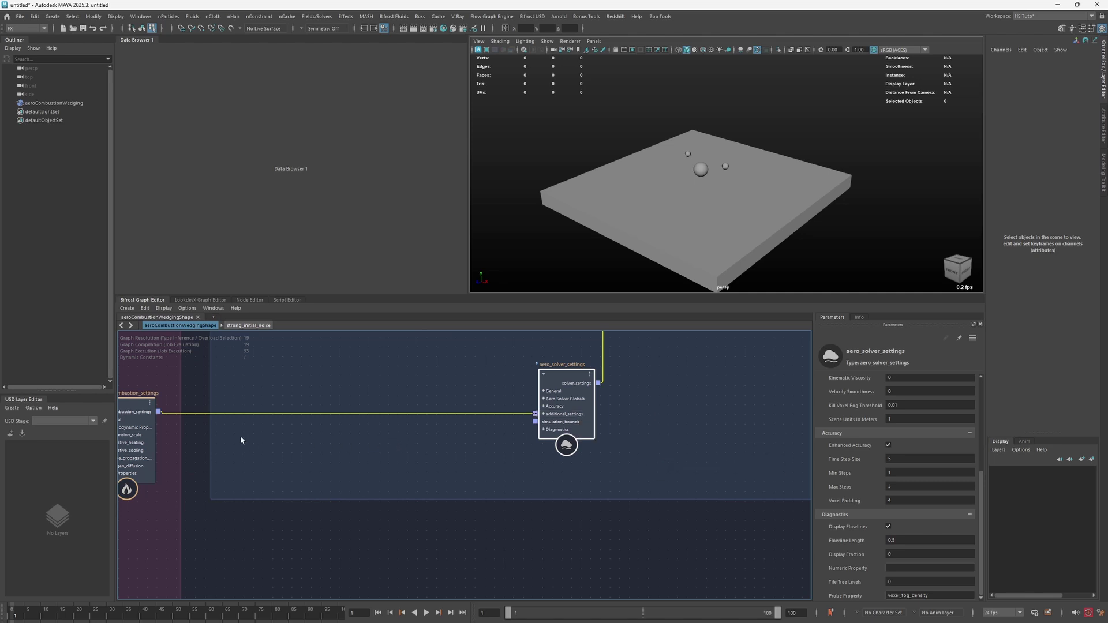
Inspect aero_combustion_settings' Thermodynamic and Soot Properties and the parameters of the wedge_flame_expansion_scale node
middle_drag(240, 440, 495, 441)
click(384, 421)
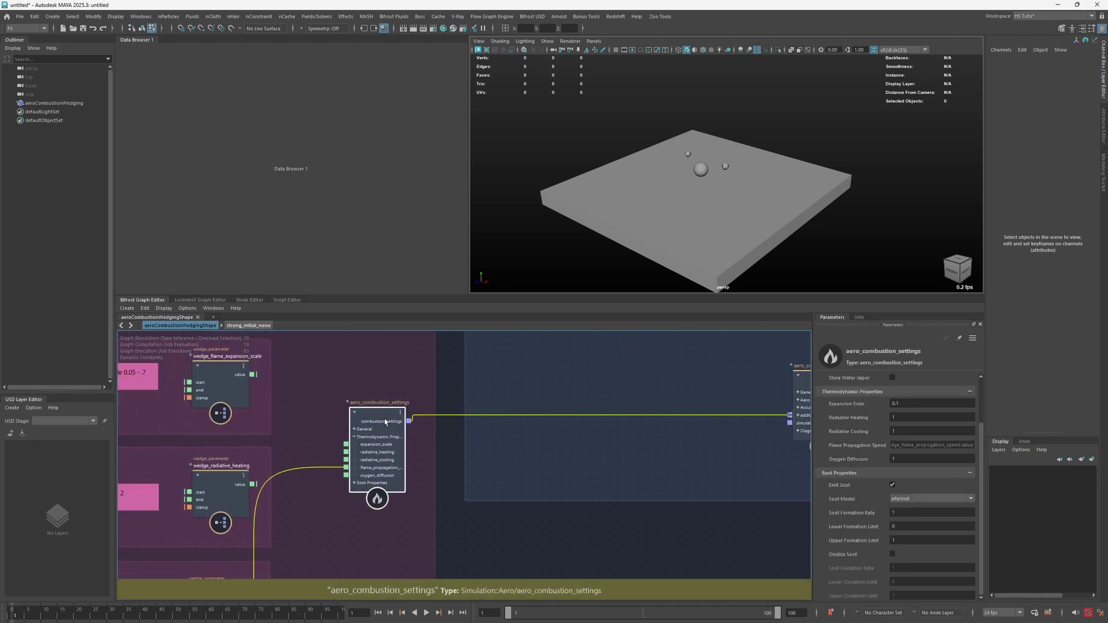
scroll(983, 423, down, 3)
click(860, 318)
click(833, 318)
scroll(595, 393, down, 3)
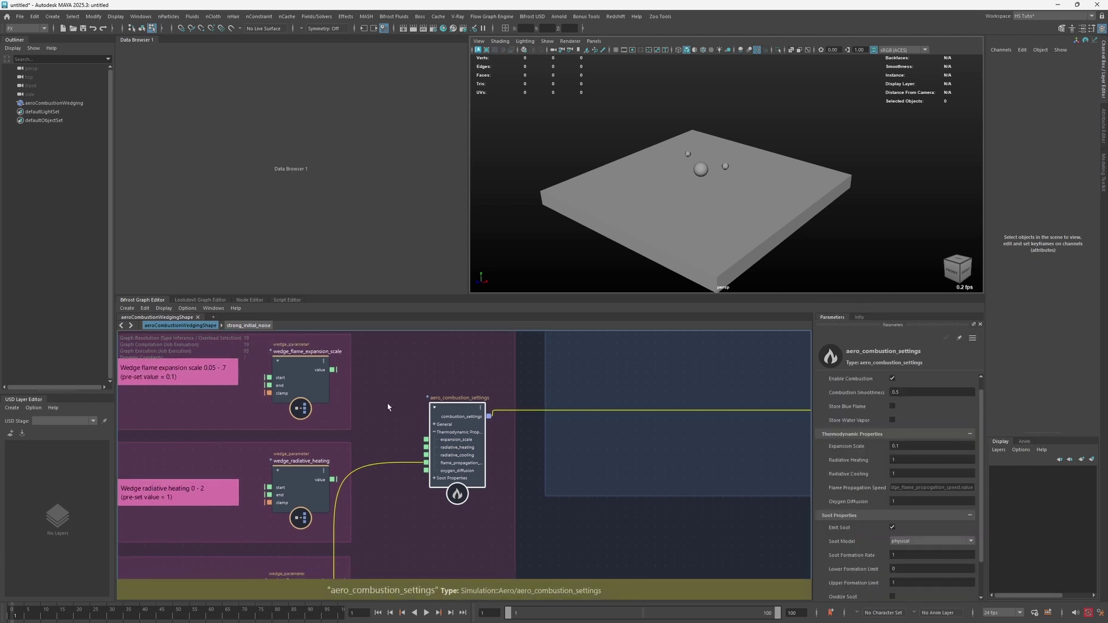
click(325, 390)
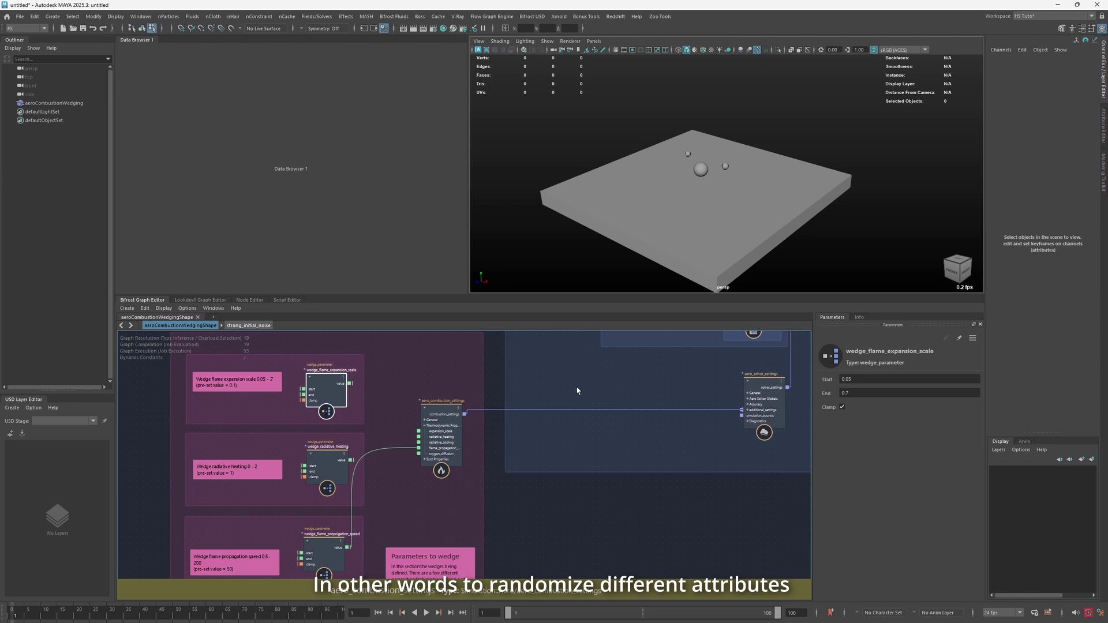
Follow the simulate_aero output to the Remove Attributes for caching group and inspect the erase_component_properties node
click(578, 387)
key(a)
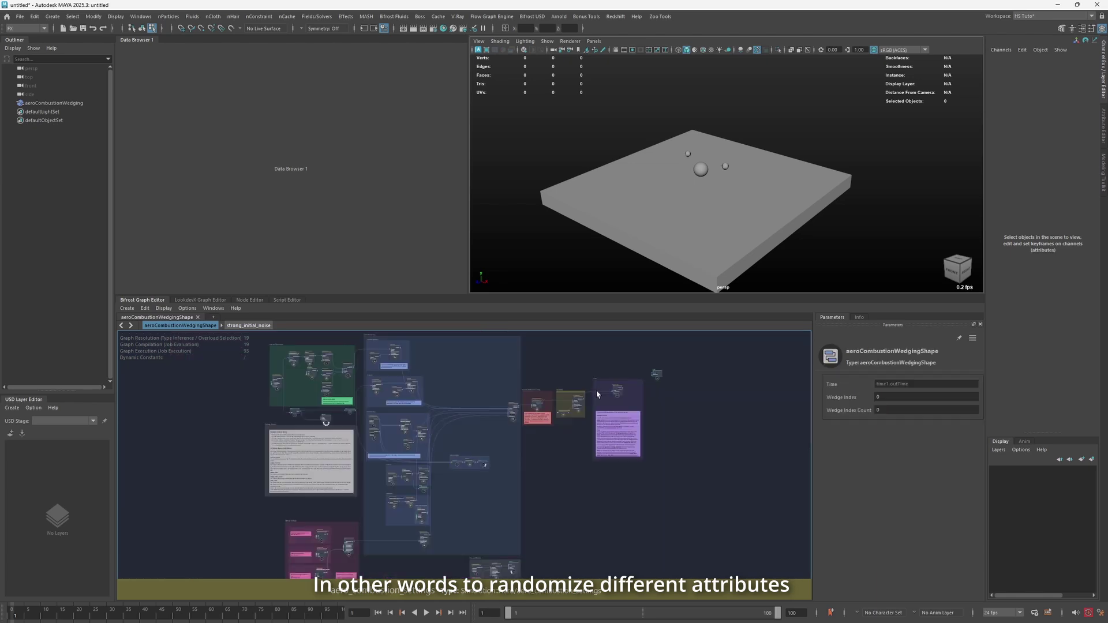
alt+right_drag(490, 432, 567, 450)
alt+middle_drag(637, 380, 590, 427)
alt+right_drag(570, 432, 618, 429)
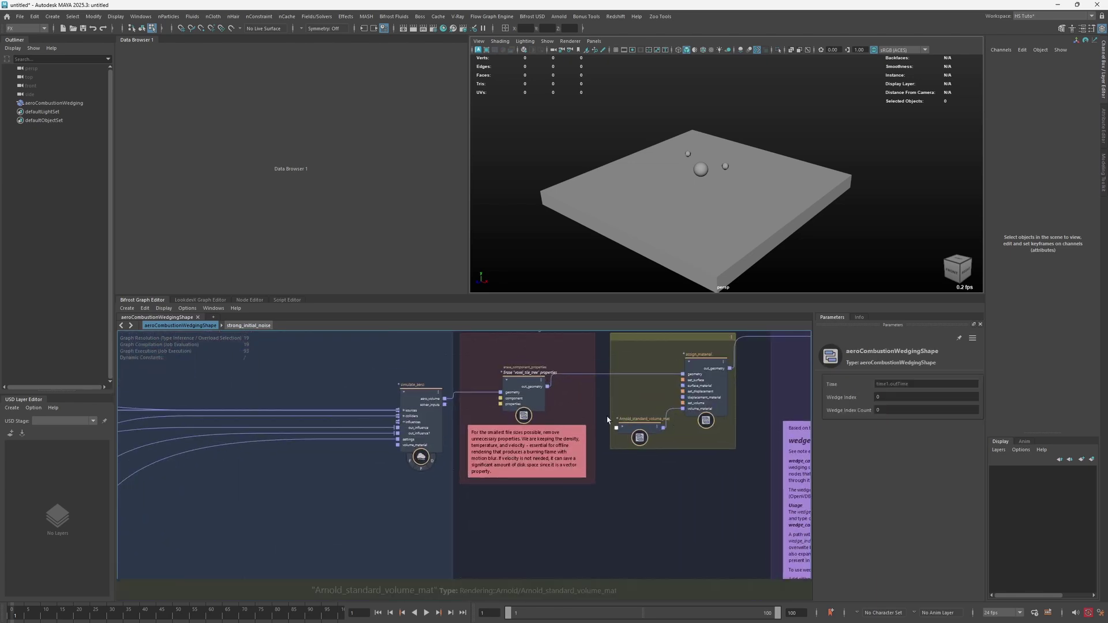
alt+right_drag(552, 392, 578, 398)
alt+middle_drag(579, 398, 576, 446)
drag(386, 452, 369, 449)
drag(508, 426, 510, 415)
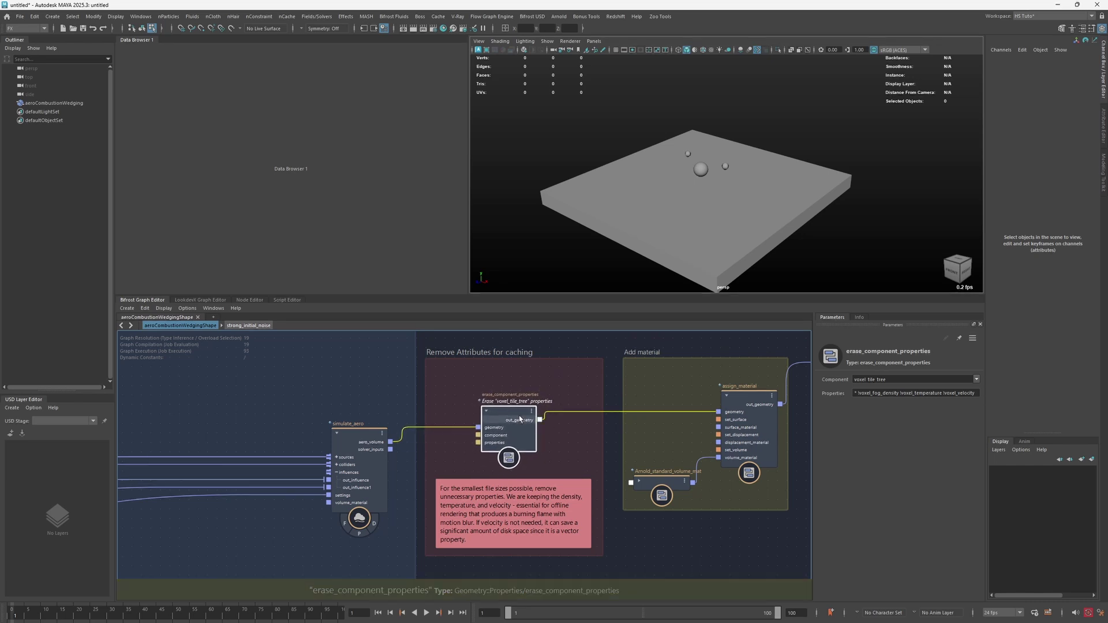
Show the geometry data entering erase_component_properties in the Data Browser and connect wedge_cache1's first_object to the output node's aero_volume
middle_drag(314, 361, 272, 138)
middle_drag(670, 512, 432, 533)
middle_drag(631, 435, 473, 479)
drag(609, 413, 690, 393)
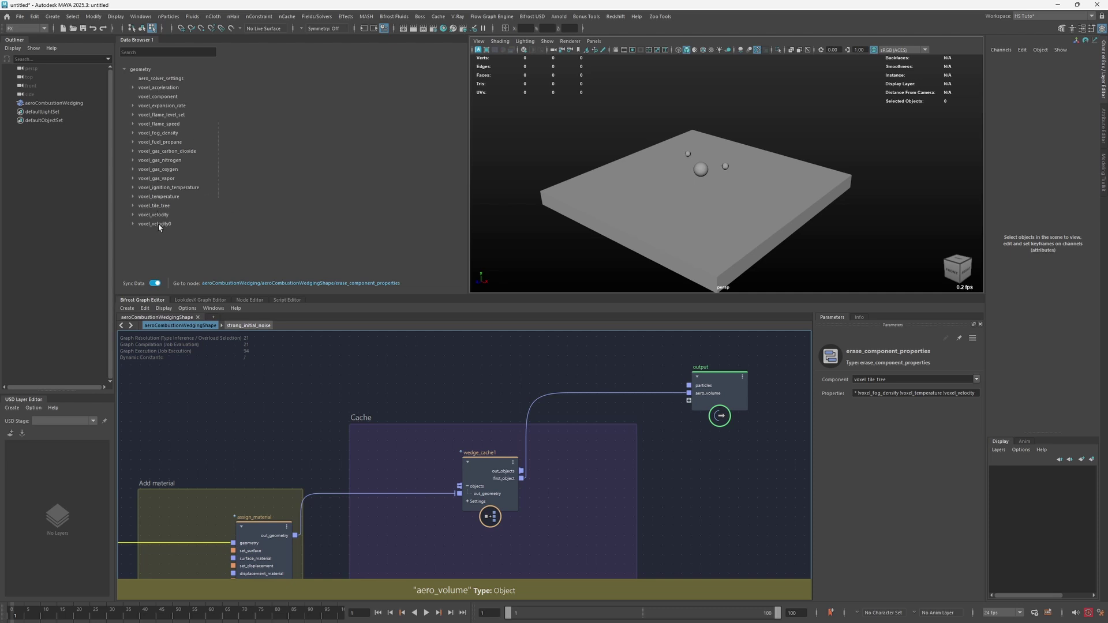
Compare the voxel properties coming from simulate_aero with the Properties filter of erase_component_properties
middle_drag(184, 335, 500, 386)
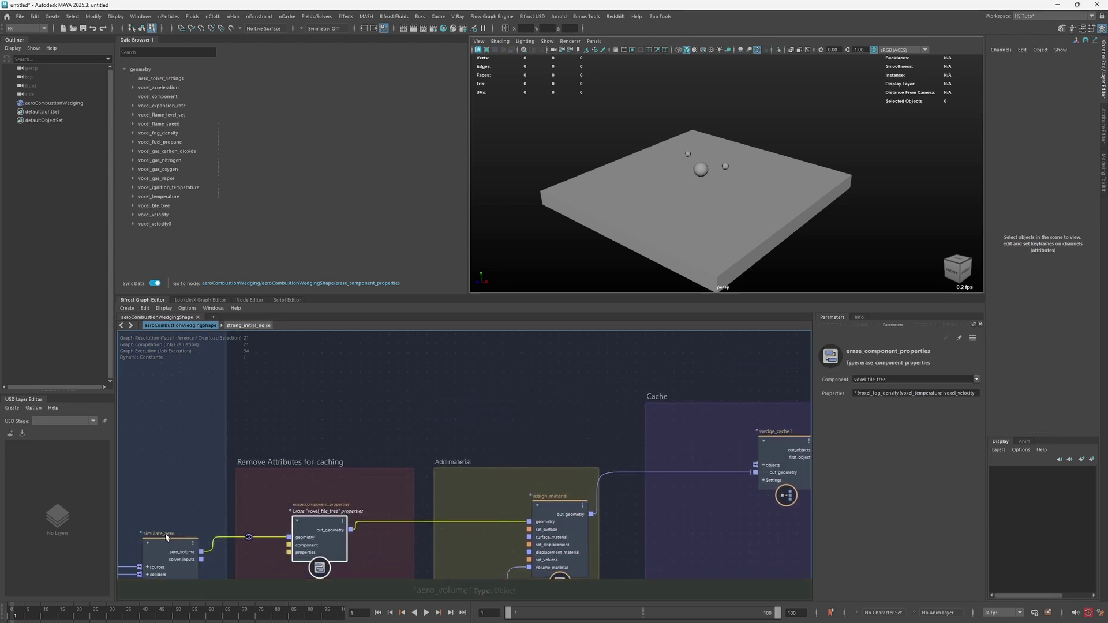
click(173, 537)
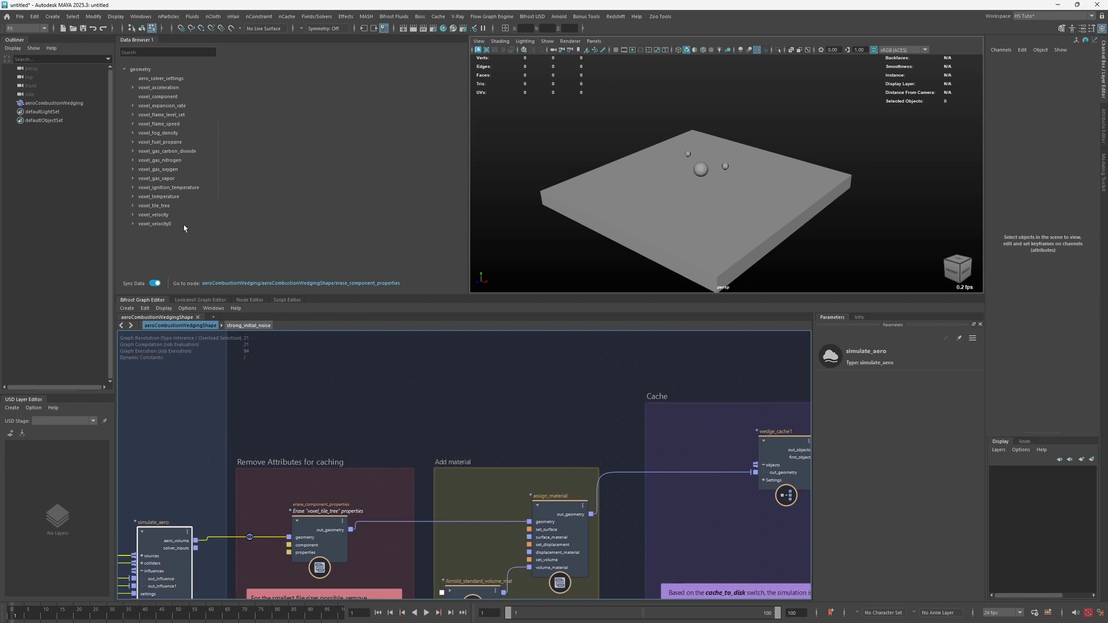
click(319, 526)
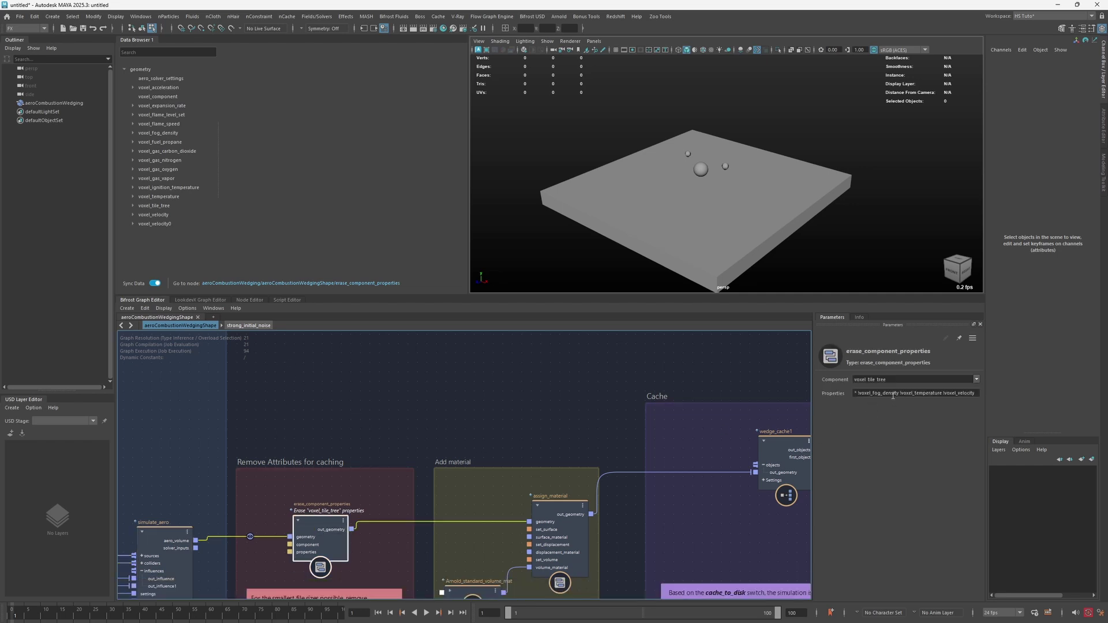
click(891, 394)
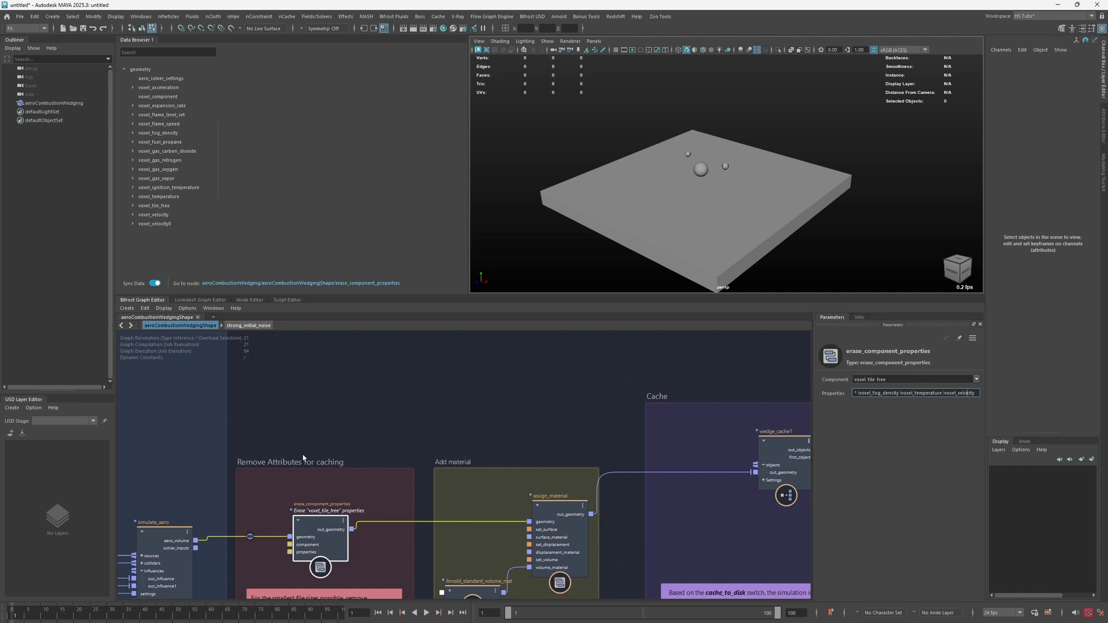
alt+middle_drag(359, 480, 392, 434)
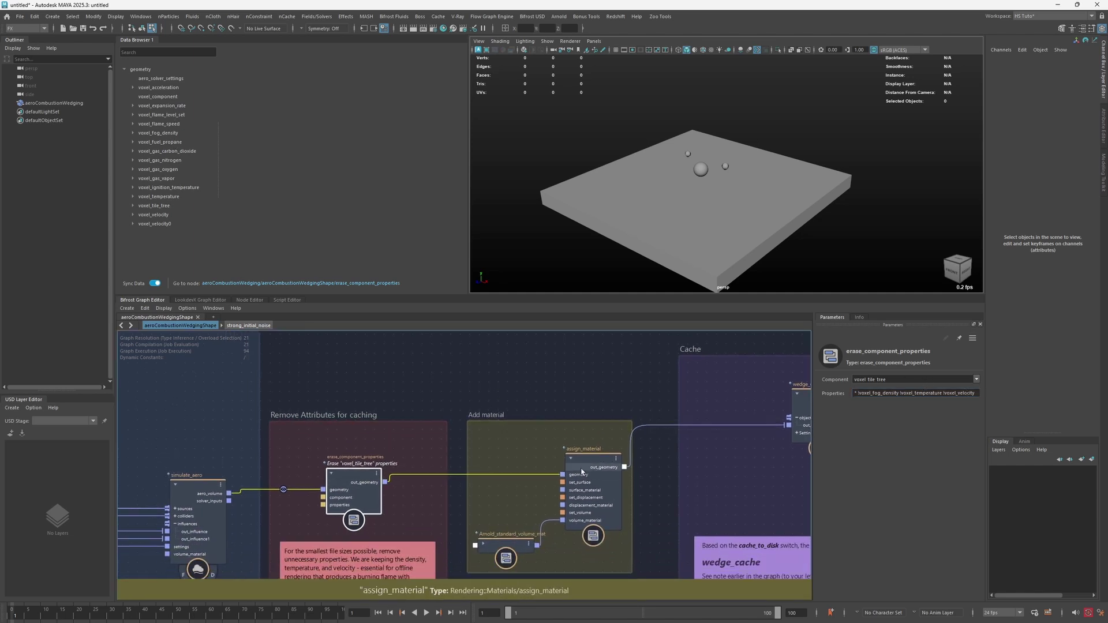
alt+middle_drag(685, 413, 672, 412)
drag(339, 476, 336, 470)
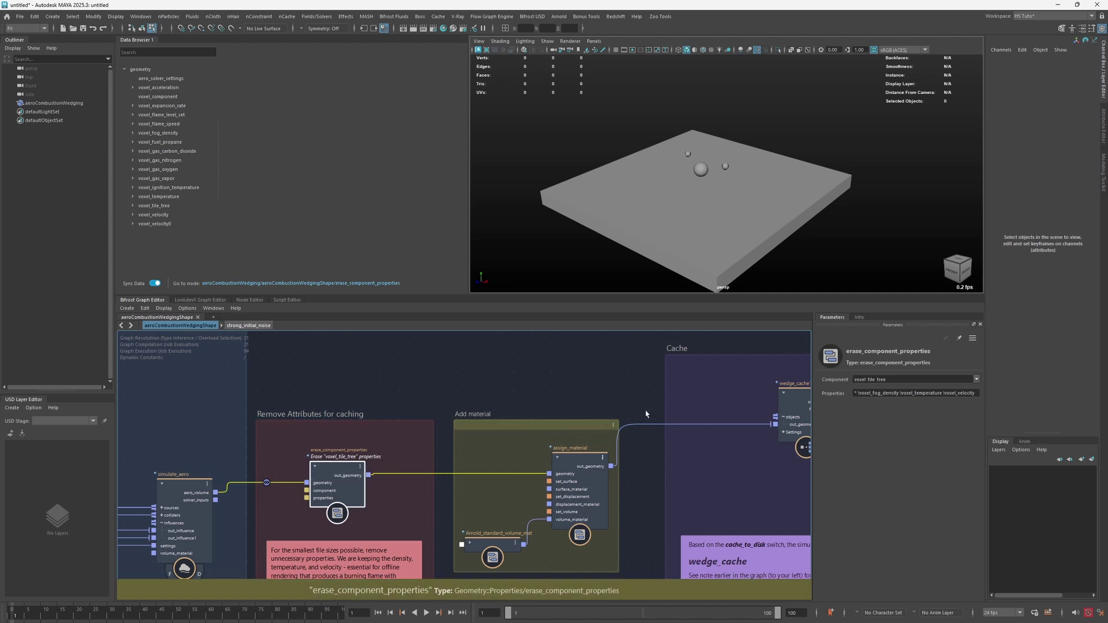
Review the Add material group and the settings of wedge_cache1 in the Cache group
middle_drag(748, 455, 677, 449)
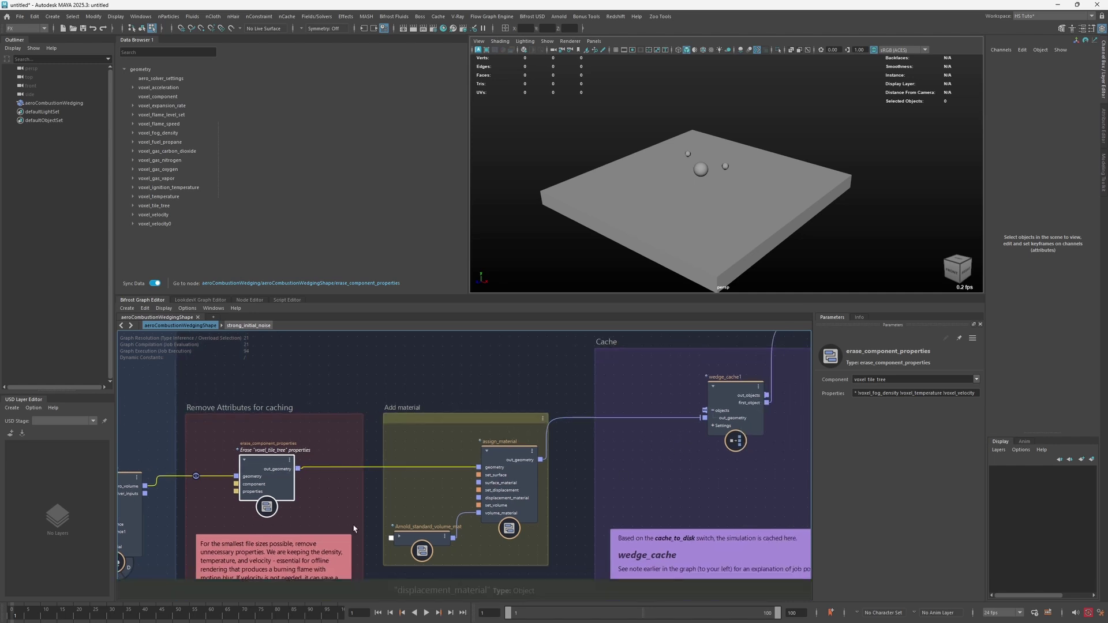
middle_drag(332, 519, 342, 512)
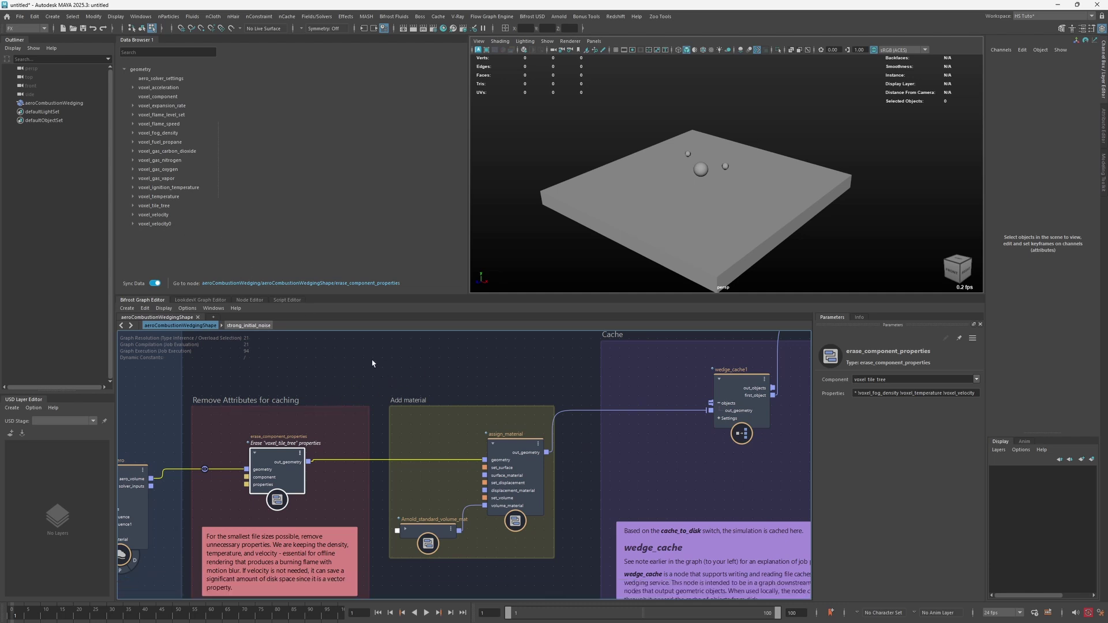
click(438, 414)
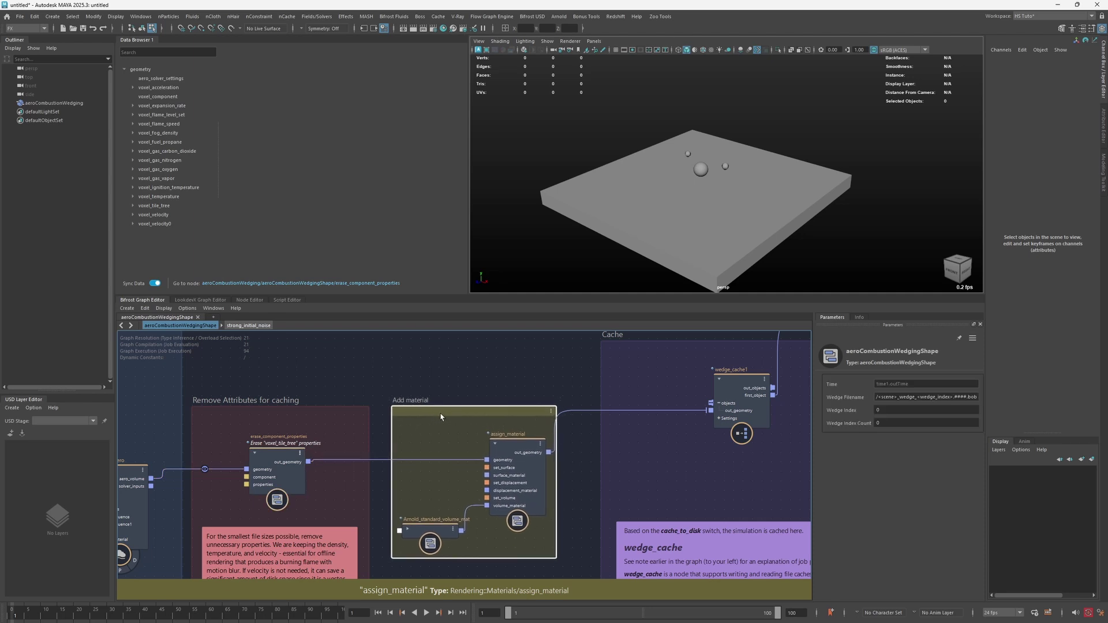
click(737, 386)
middle_drag(737, 386, 530, 476)
drag(529, 476, 512, 475)
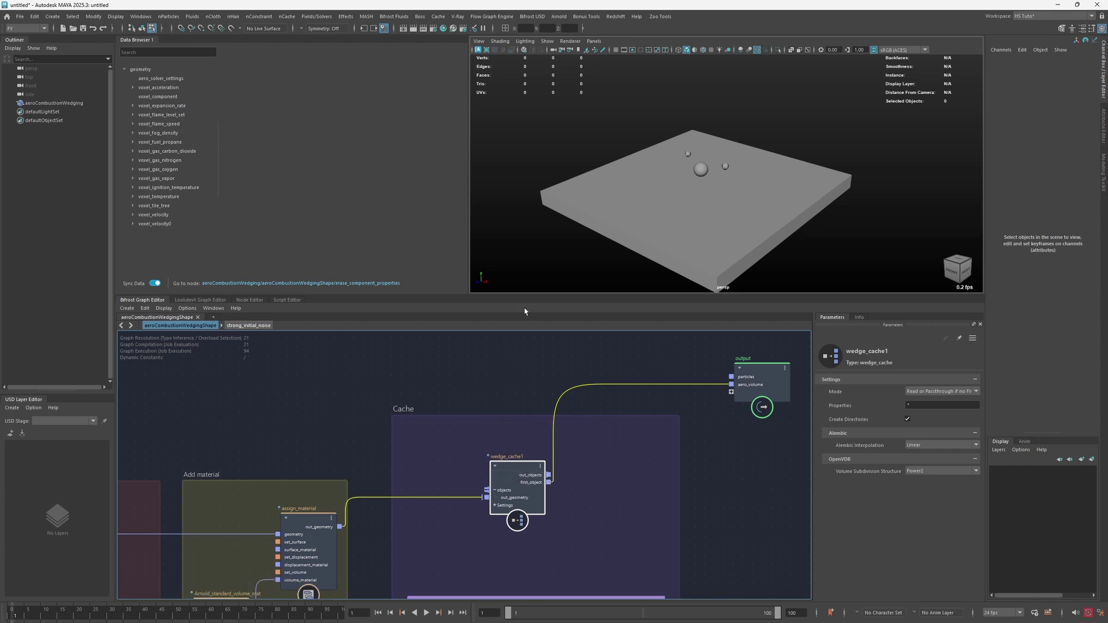
click(492, 16)
mouse_move(568, 53)
click(621, 54)
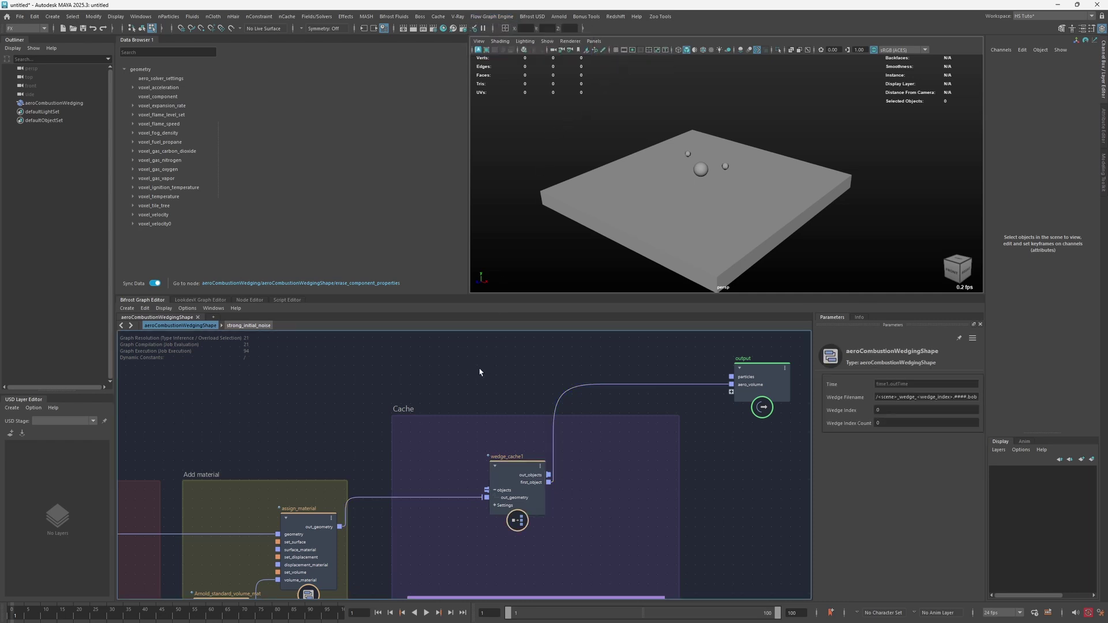